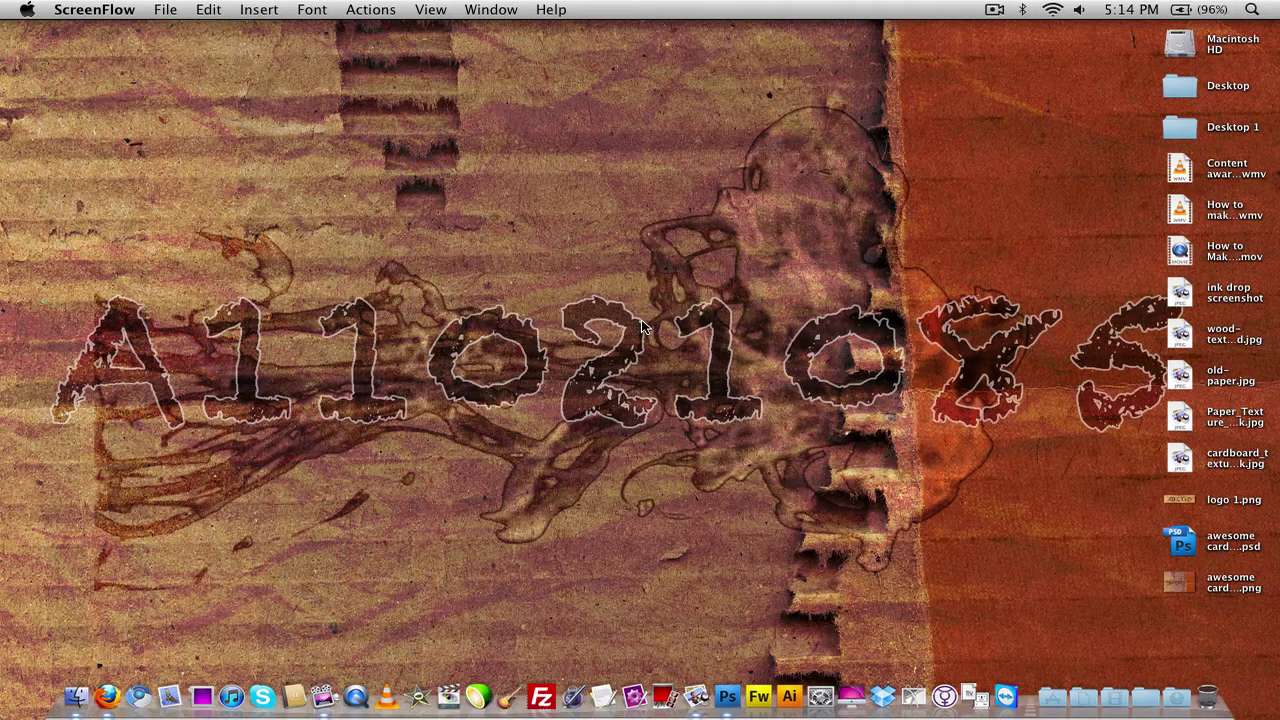
Bring the YouTube tutorial window to the front from Exposé.
{"action": "mouse_move", "coordinate": [1279, 1]}
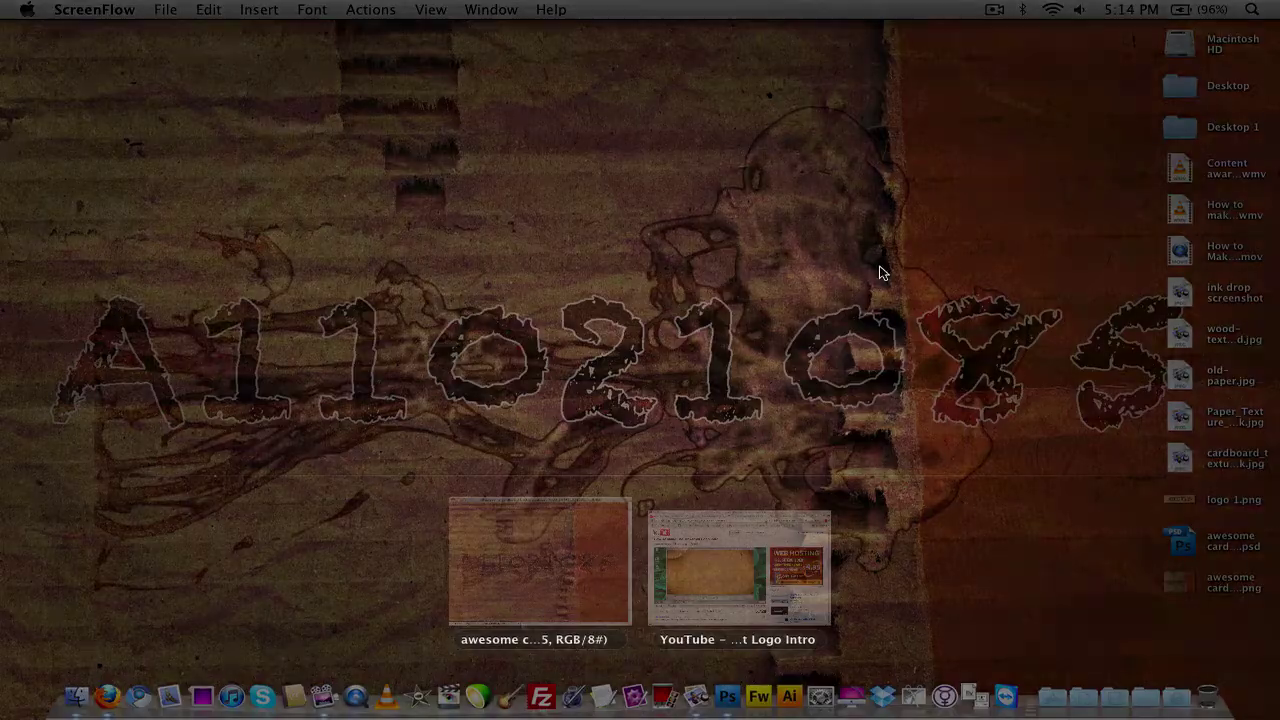
{"action": "left_click", "coordinate": [728, 561]}
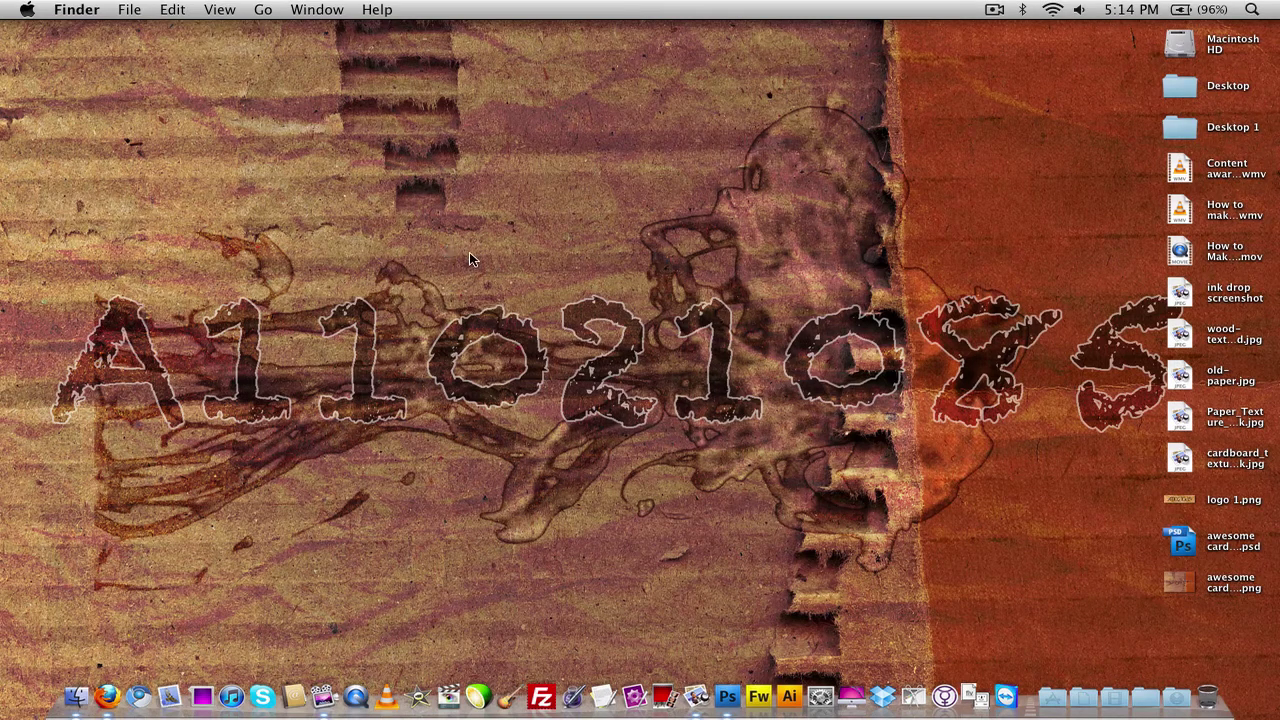
{"action": "key", "text": "F9"}
{"action": "left_click", "coordinate": [714, 538]}
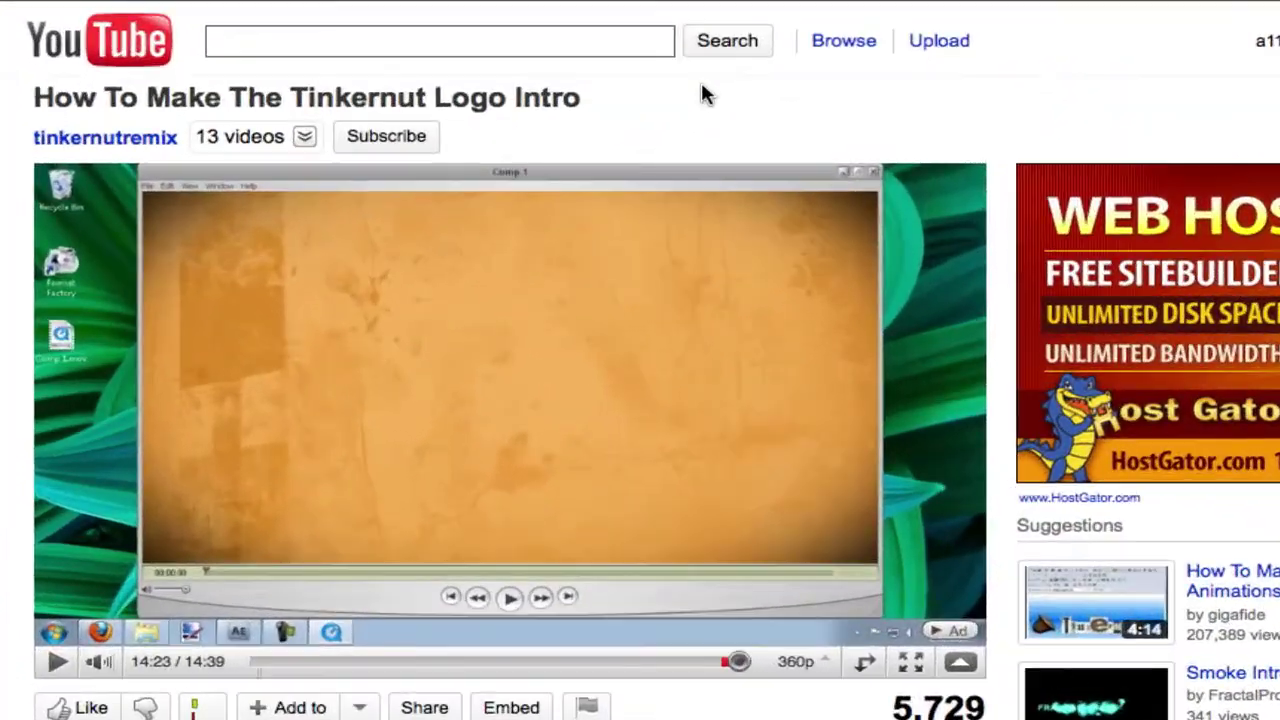
Play the logo intro tutorial, jump back to 14:15, and pause at 14:17.
{"action": "left_click", "coordinate": [579, 323]}
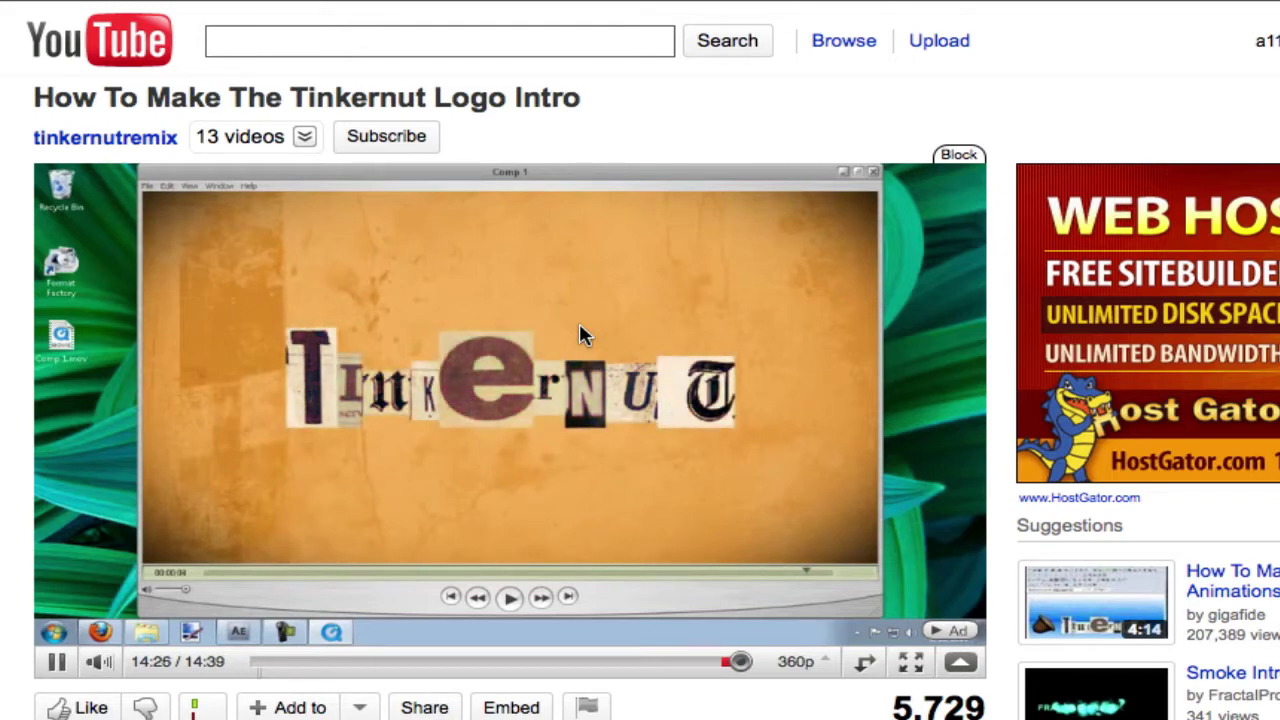
{"action": "left_click", "coordinate": [579, 323]}
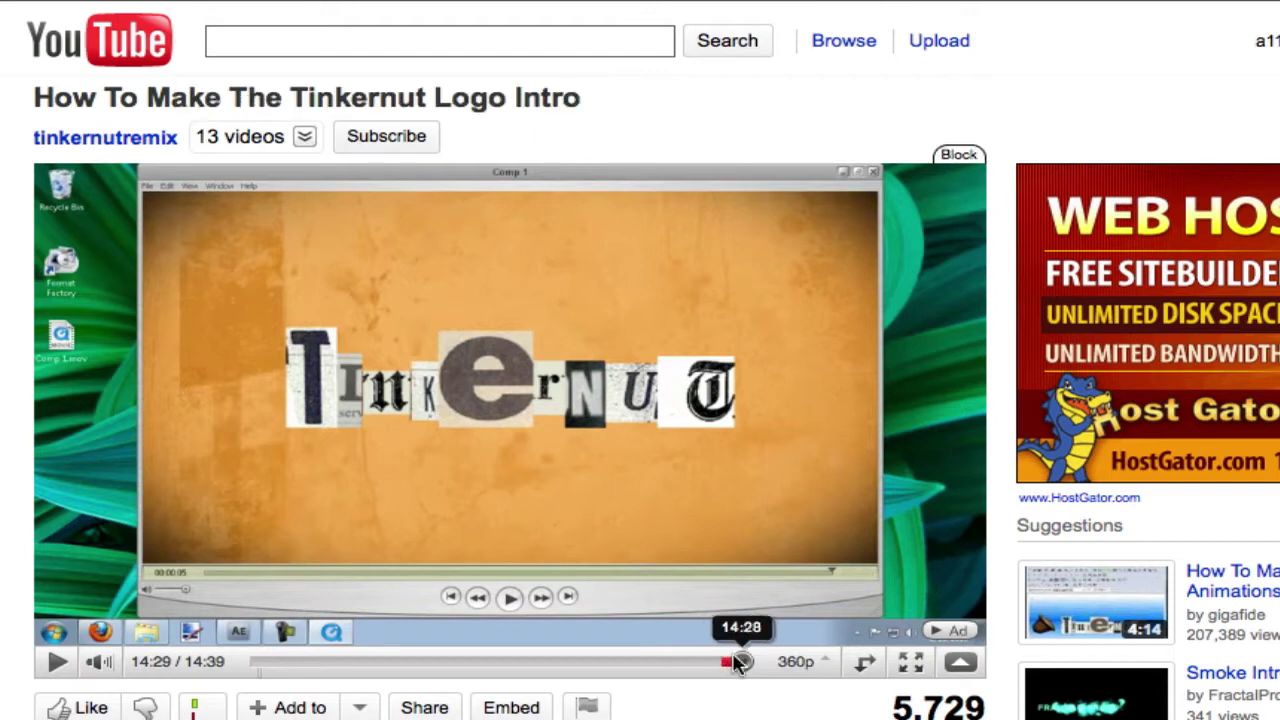
{"action": "left_click", "coordinate": [735, 662]}
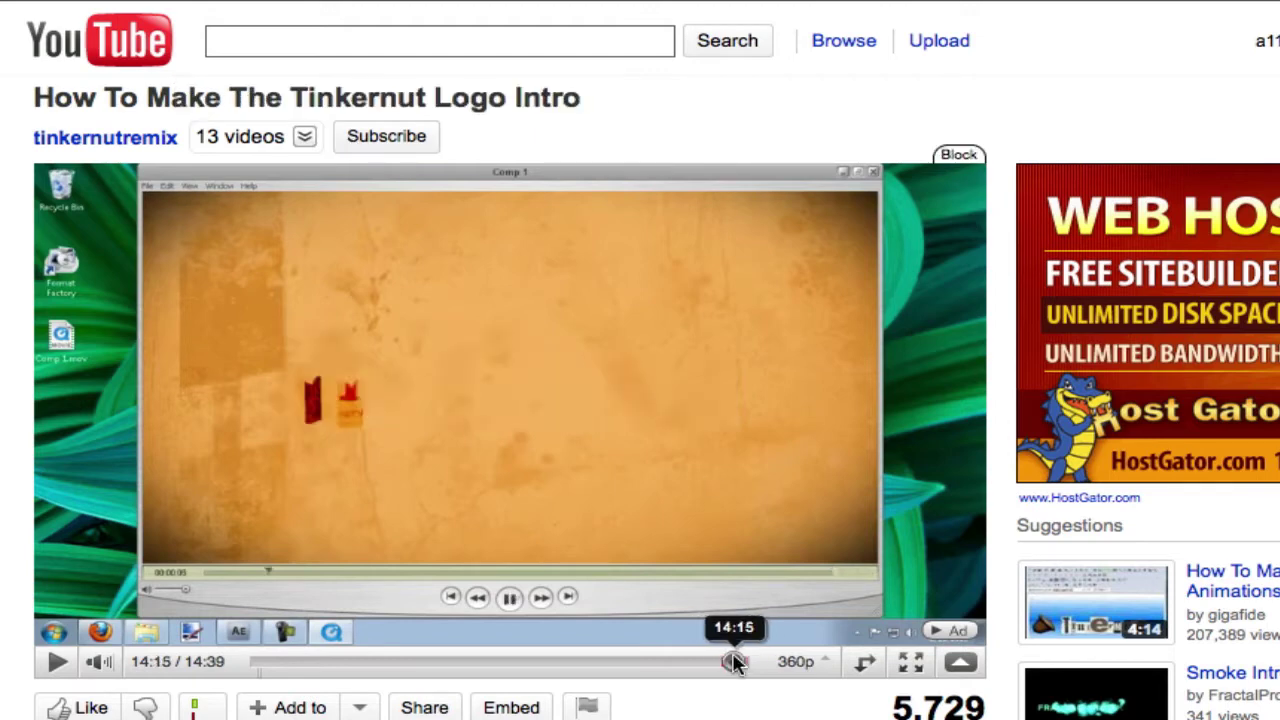
{"action": "left_click", "coordinate": [618, 540]}
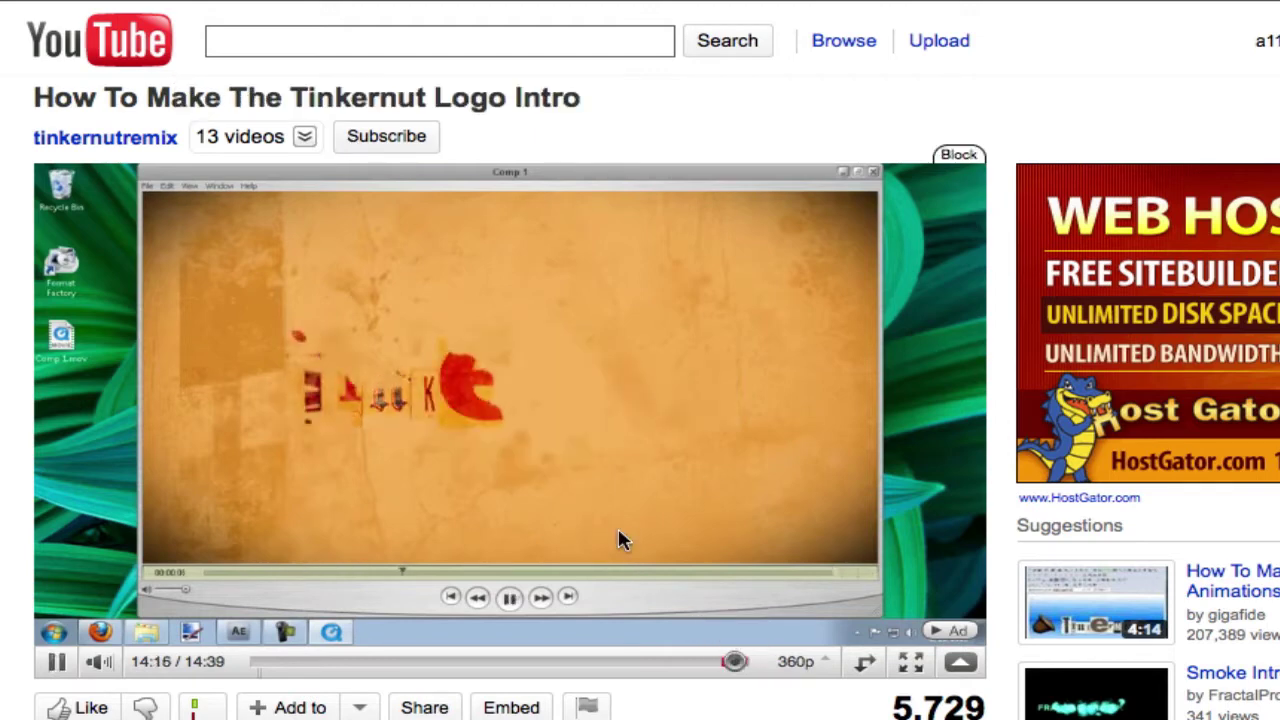
{"action": "left_click", "coordinate": [618, 538]}
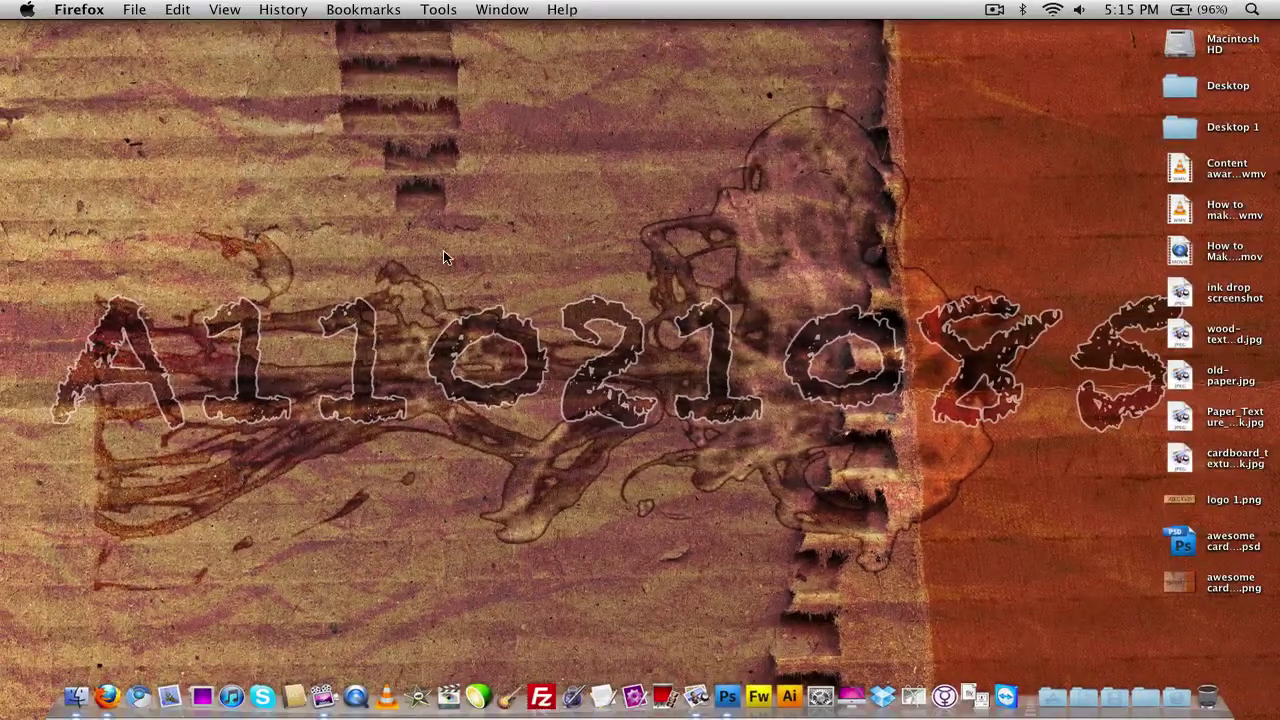
Bring the browser forward briefly, then hide it to reveal the desktop.
{"action": "key", "text": "F3"}
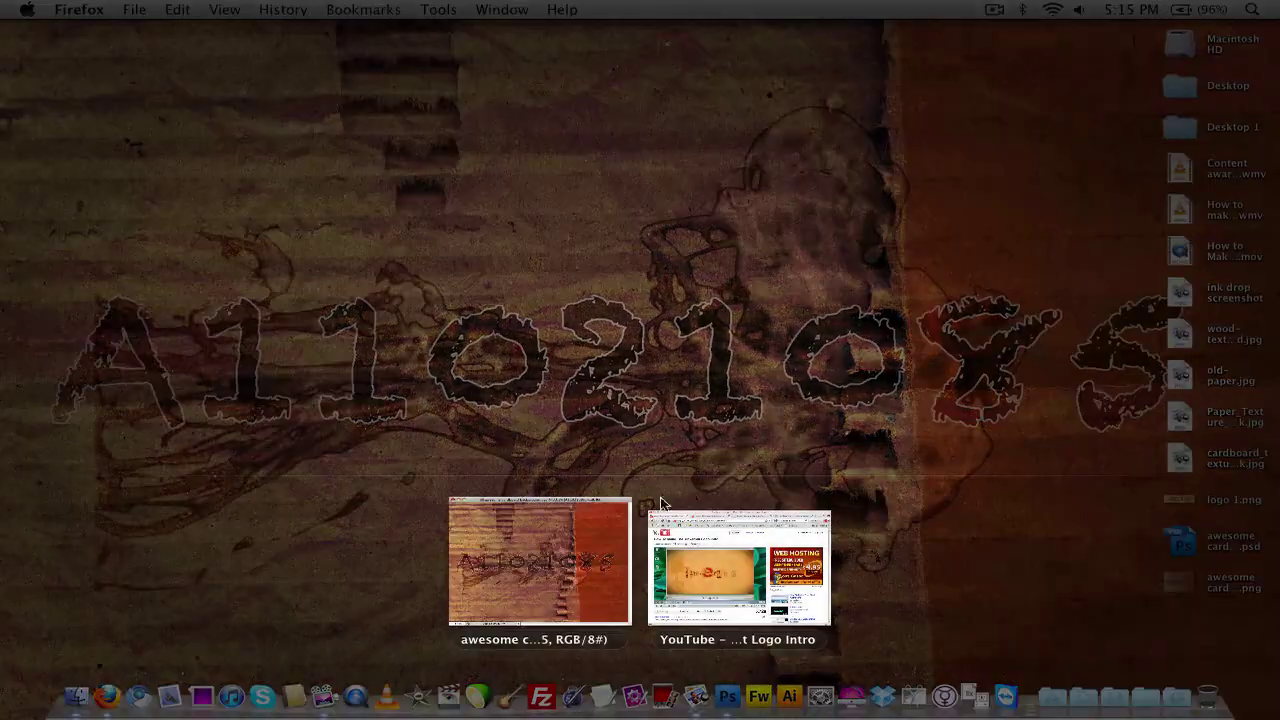
{"action": "left_click", "coordinate": [701, 540]}
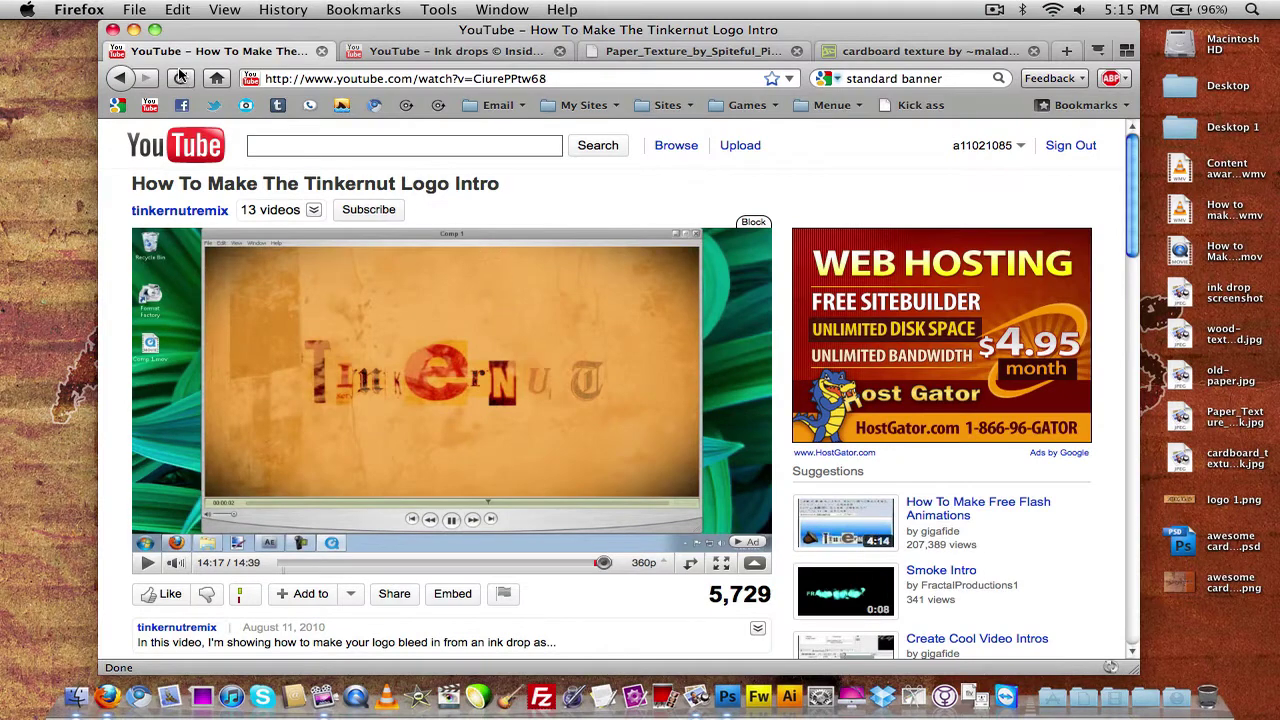
{"action": "key", "text": "F11"}
{"action": "left_click", "coordinate": [392, 191]}
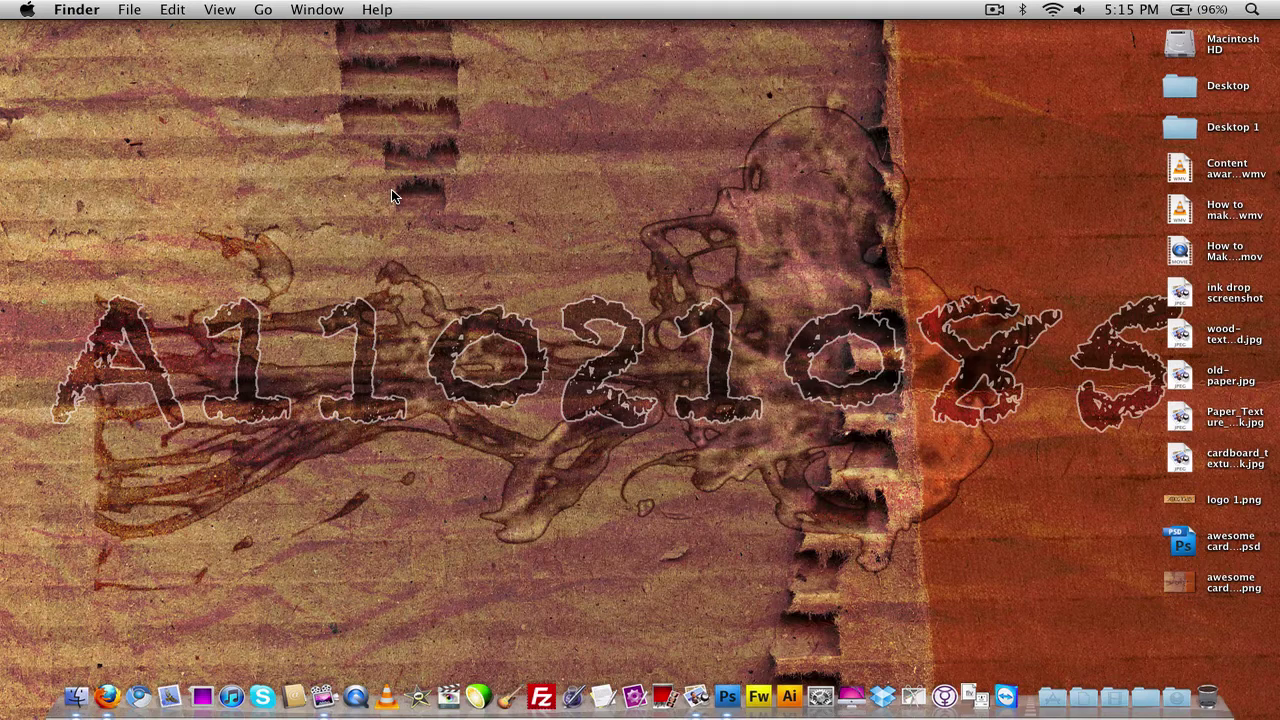
Restore Firefox, view the Paper_Texture tab, reload the cardboard texture page, and minimize the browser.
{"action": "key", "text": "F9"}
{"action": "left_click", "coordinate": [725, 535]}
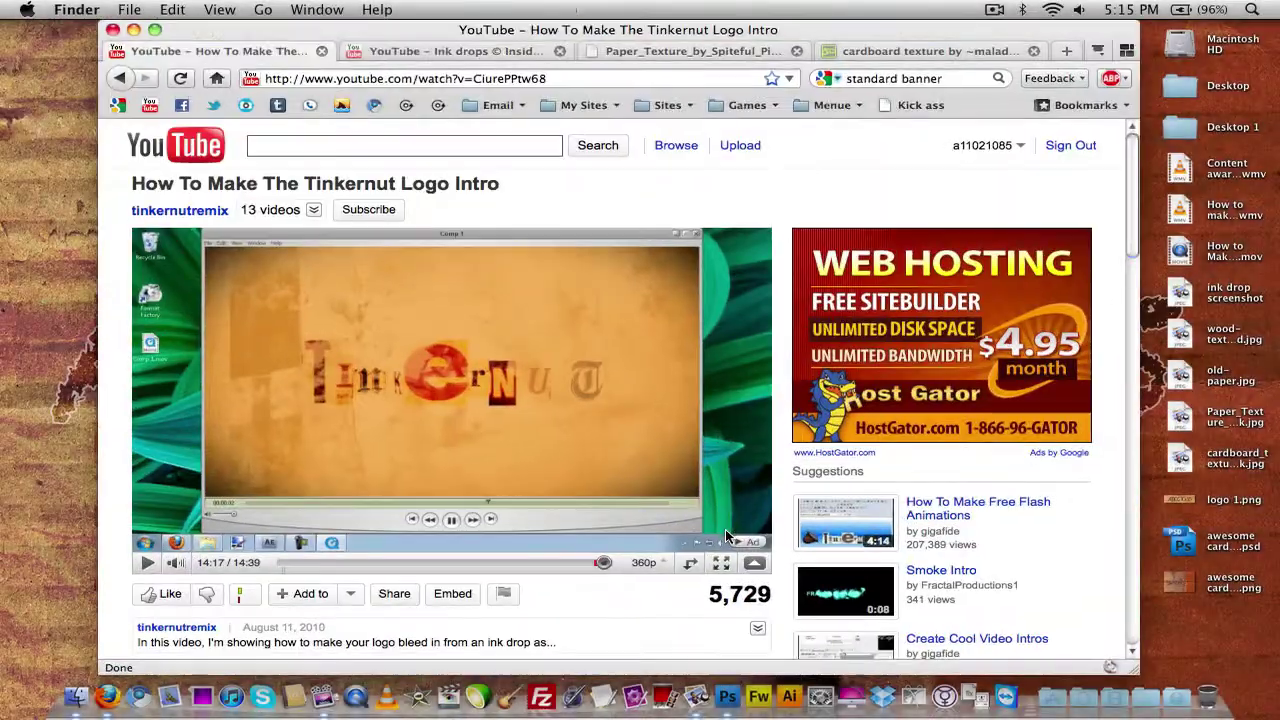
{"action": "left_click", "coordinate": [686, 52]}
{"action": "scroll", "coordinate": [674, 322], "scroll_direction": "down", "scroll_amount": 10}
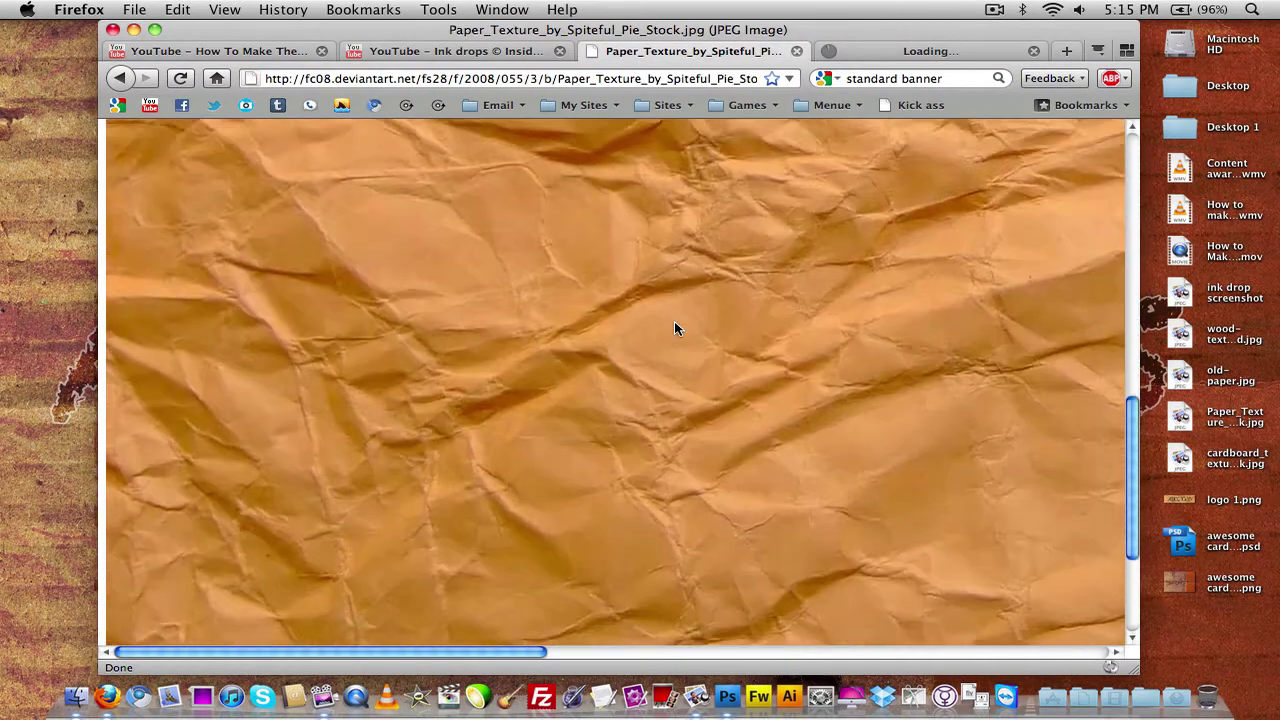
{"action": "scroll", "coordinate": [674, 328], "scroll_direction": "up", "scroll_amount": 10}
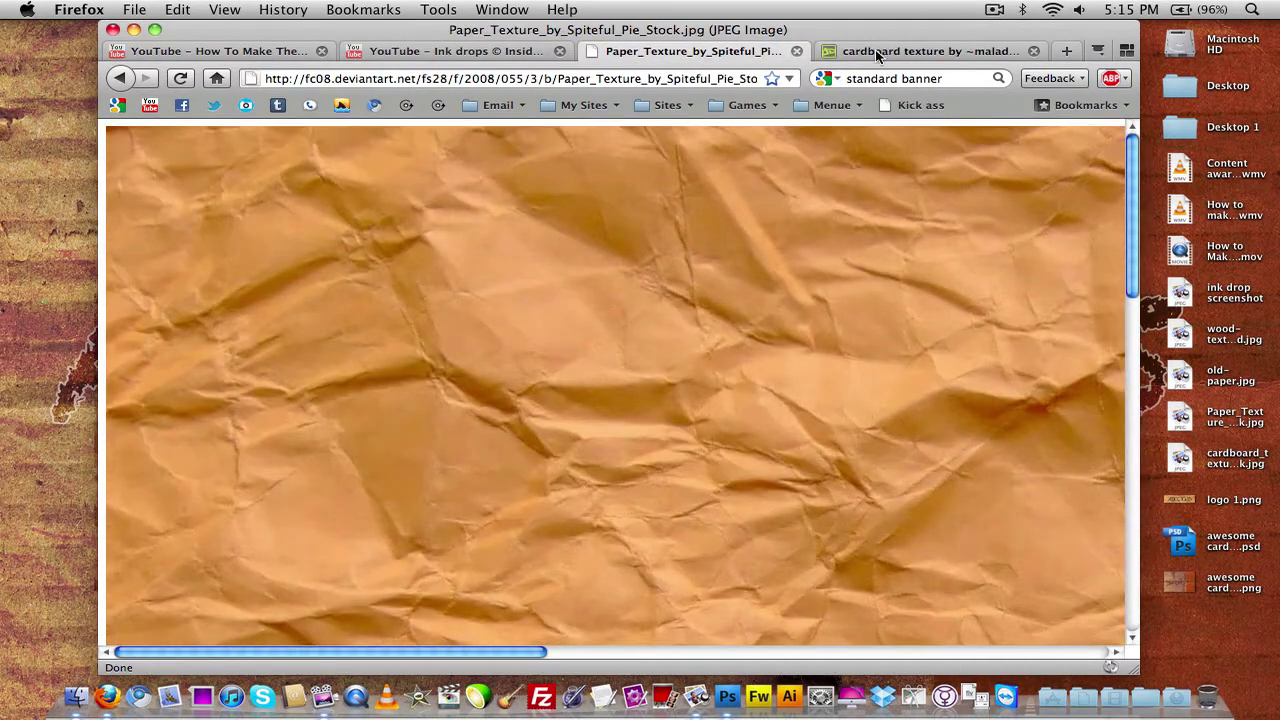
{"action": "left_click", "coordinate": [876, 52]}
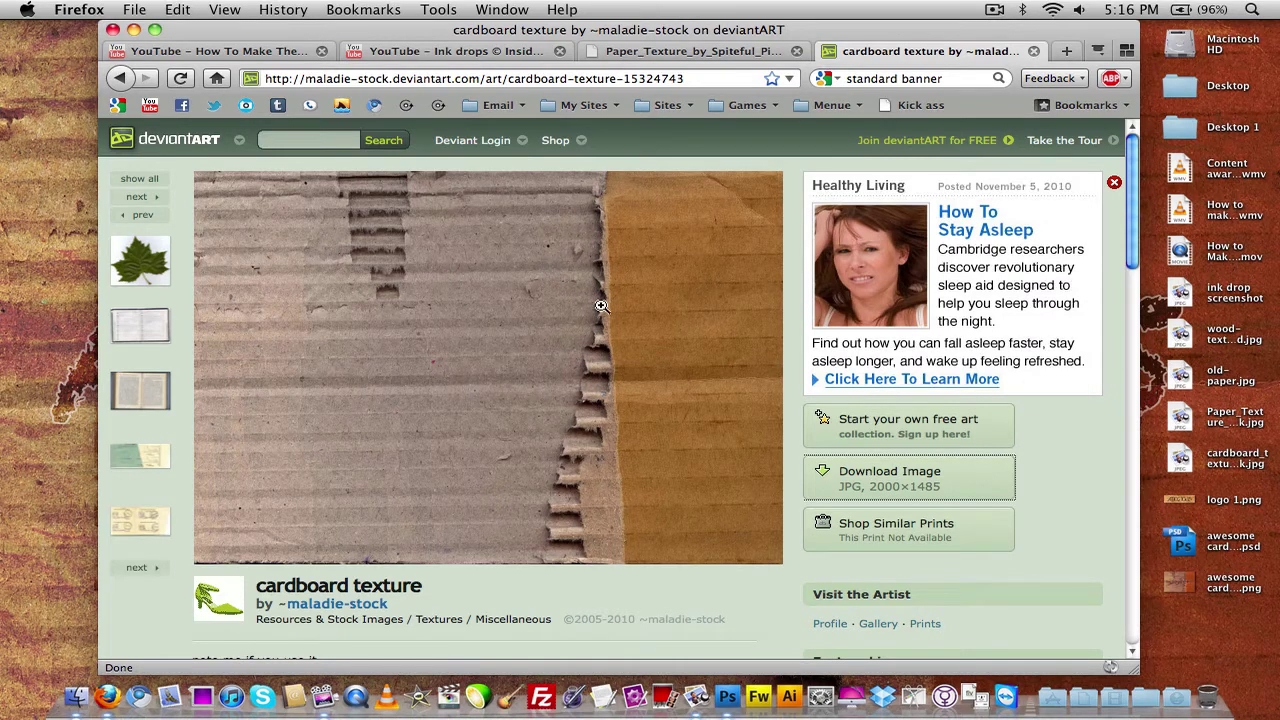
{"action": "left_click", "coordinate": [481, 232]}
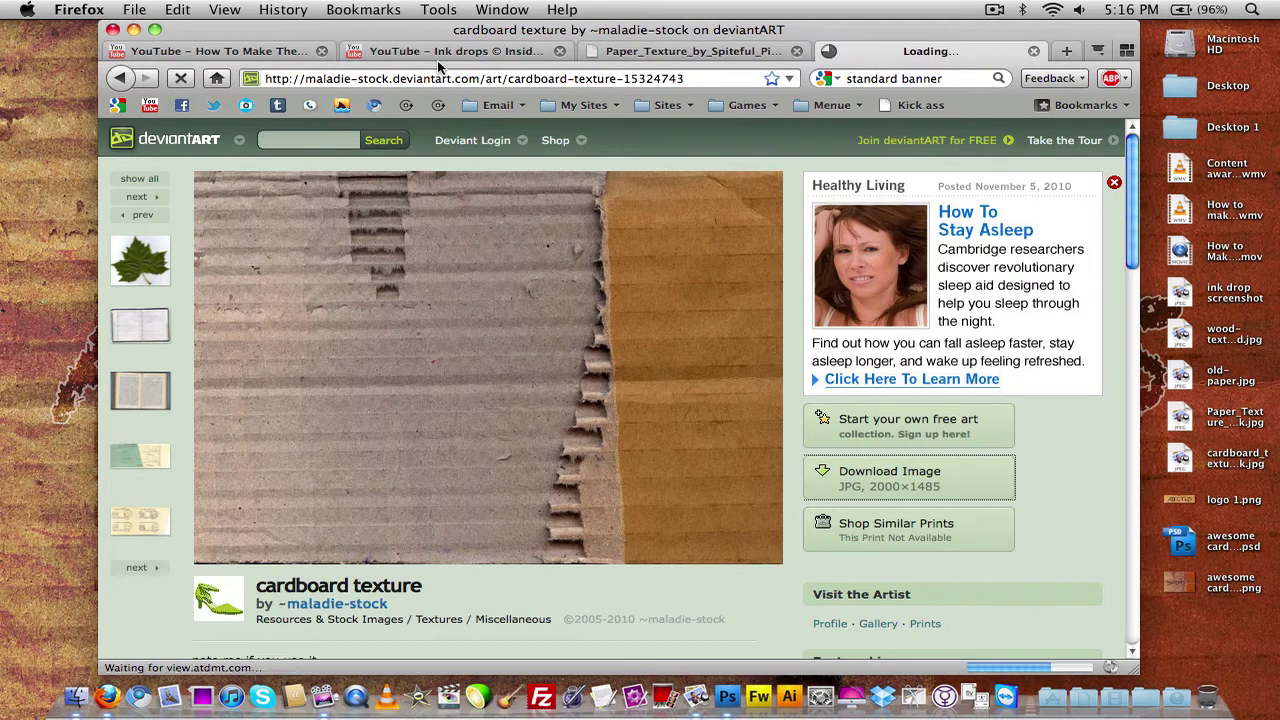
{"action": "left_click", "coordinate": [133, 29]}
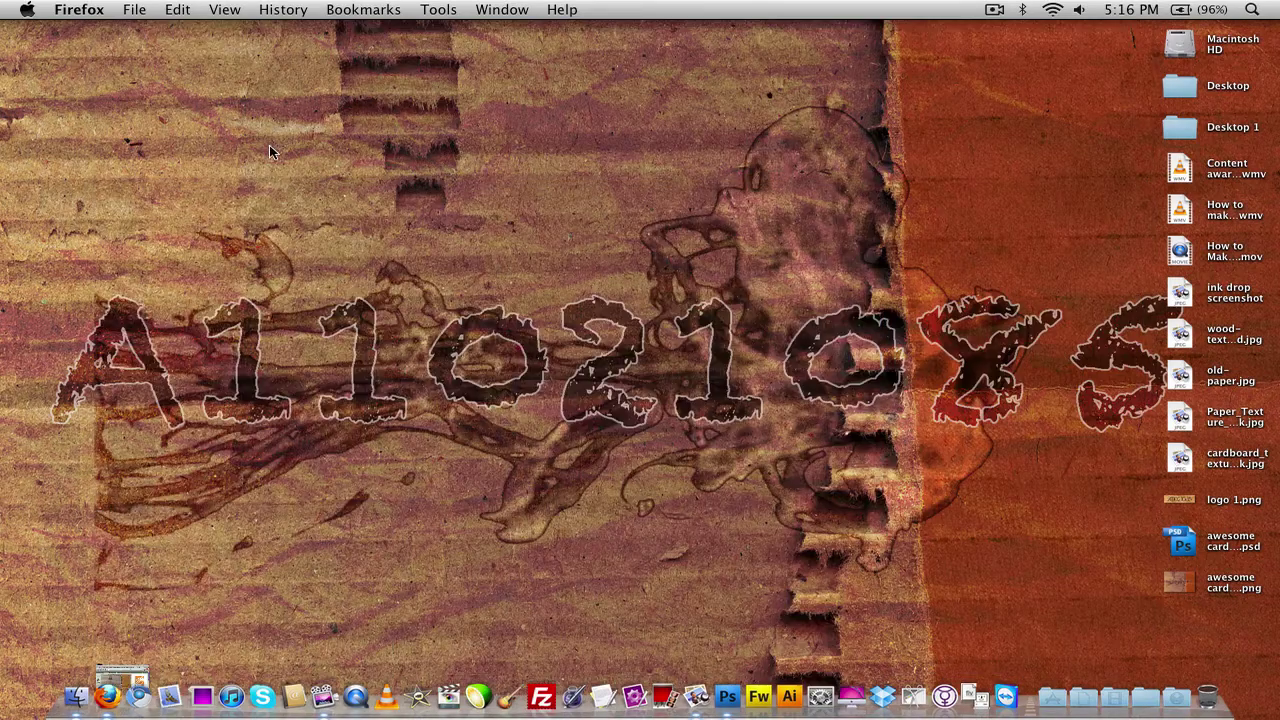
Restore Firefox, view the 'Ink drops © Inside Matrix Time Freeze®1' tab, then minimize it.
{"action": "key", "text": "F9"}
{"action": "left_click", "coordinate": [741, 551]}
{"action": "left_click", "coordinate": [455, 51]}
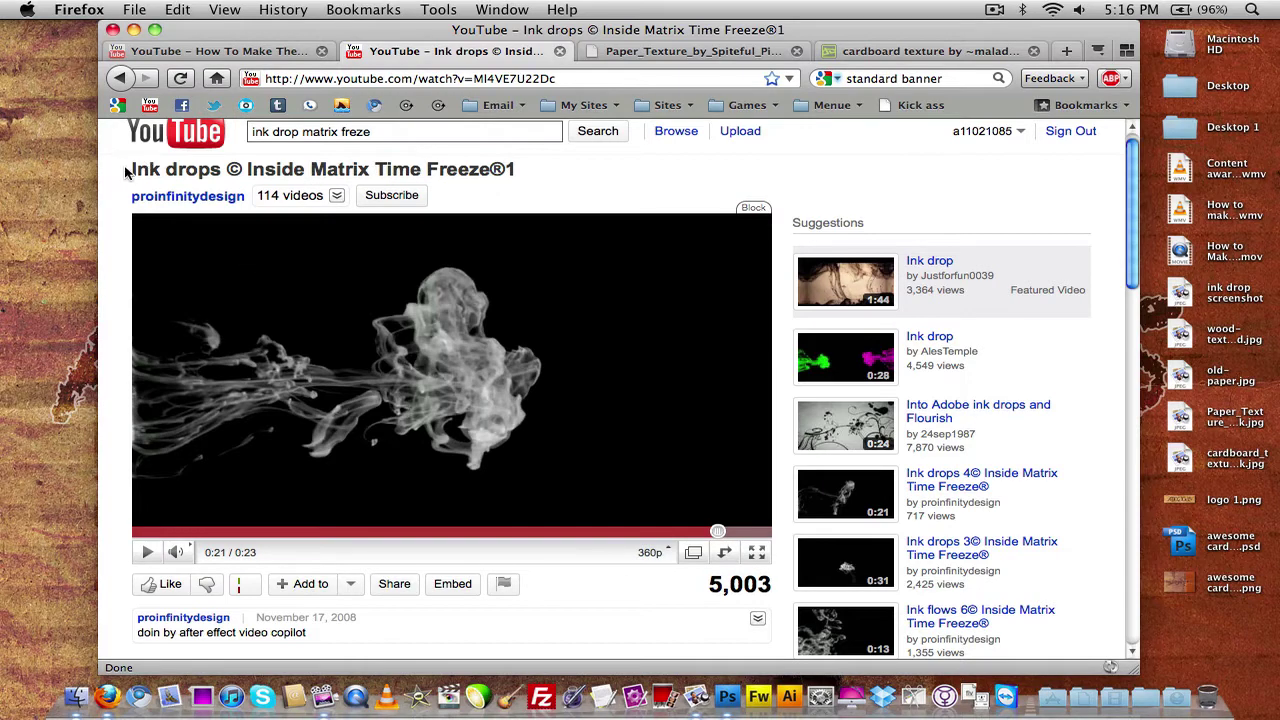
{"action": "left_click", "coordinate": [135, 30]}
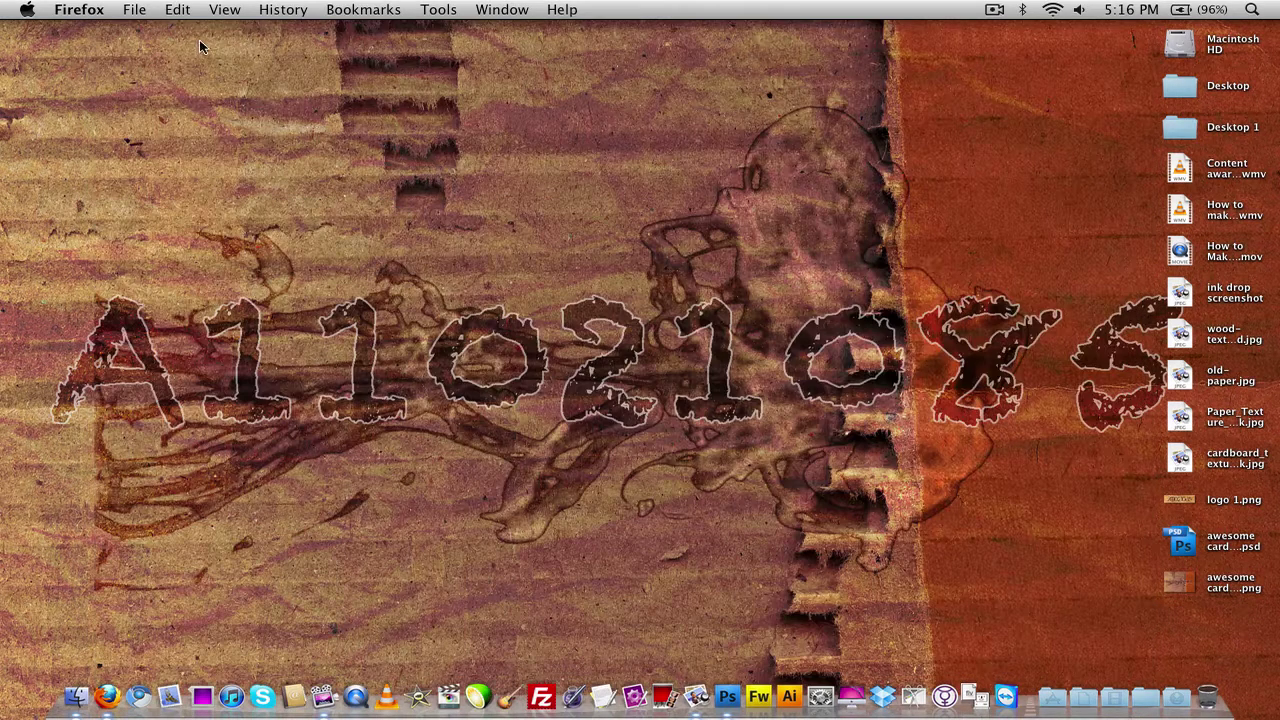
{"action": "double_click", "coordinate": [1180, 292]}
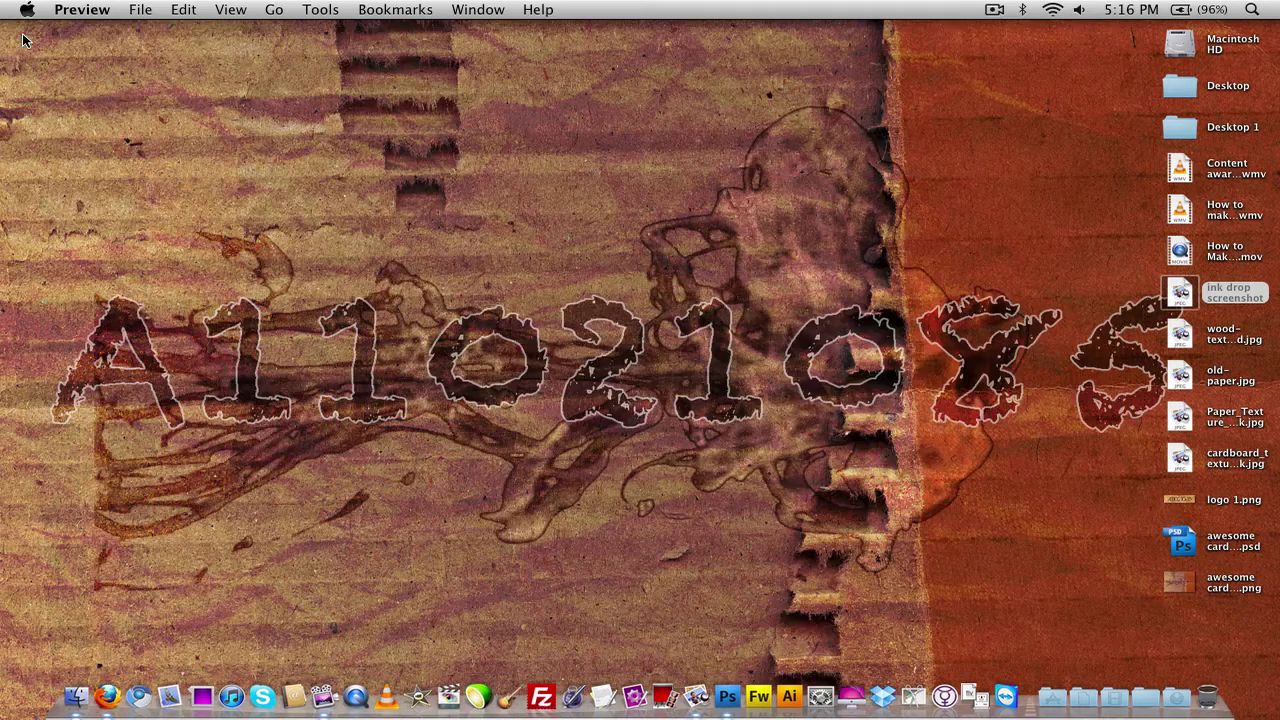
{"action": "left_click", "coordinate": [19, 34]}
{"action": "double_click", "coordinate": [1181, 378]}
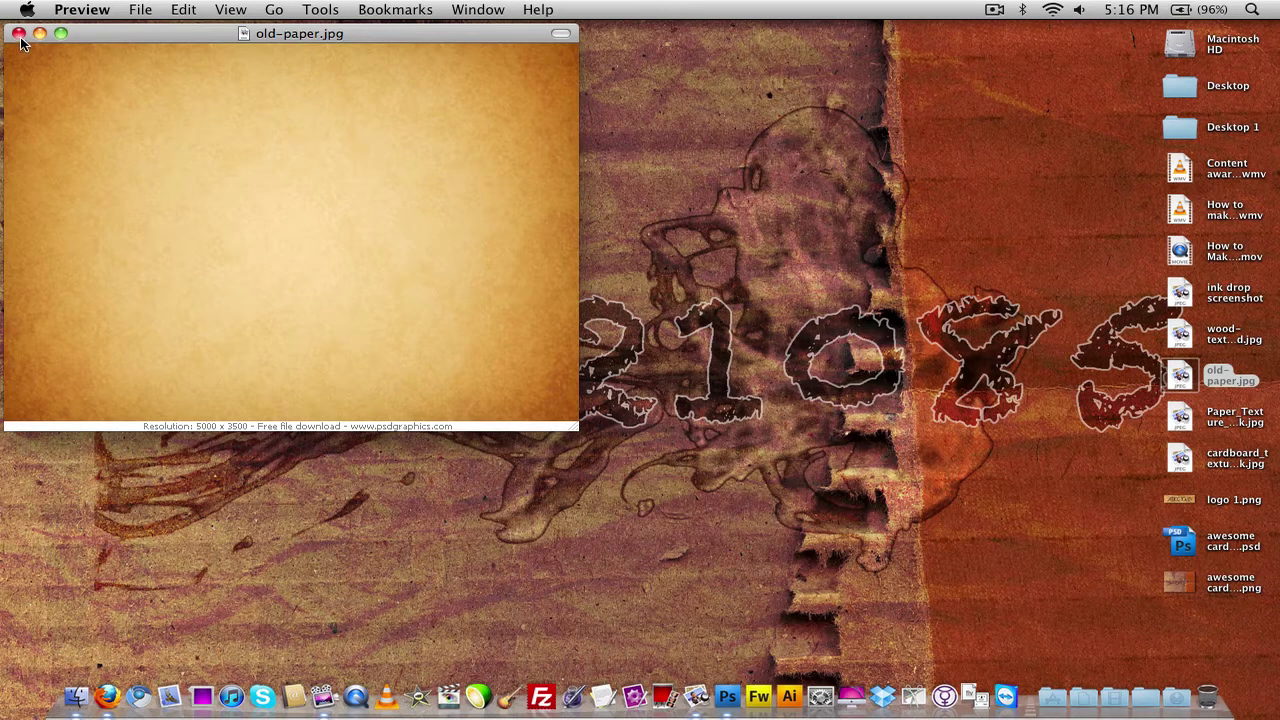
{"action": "left_click", "coordinate": [19, 34]}
{"action": "double_click", "coordinate": [1182, 424]}
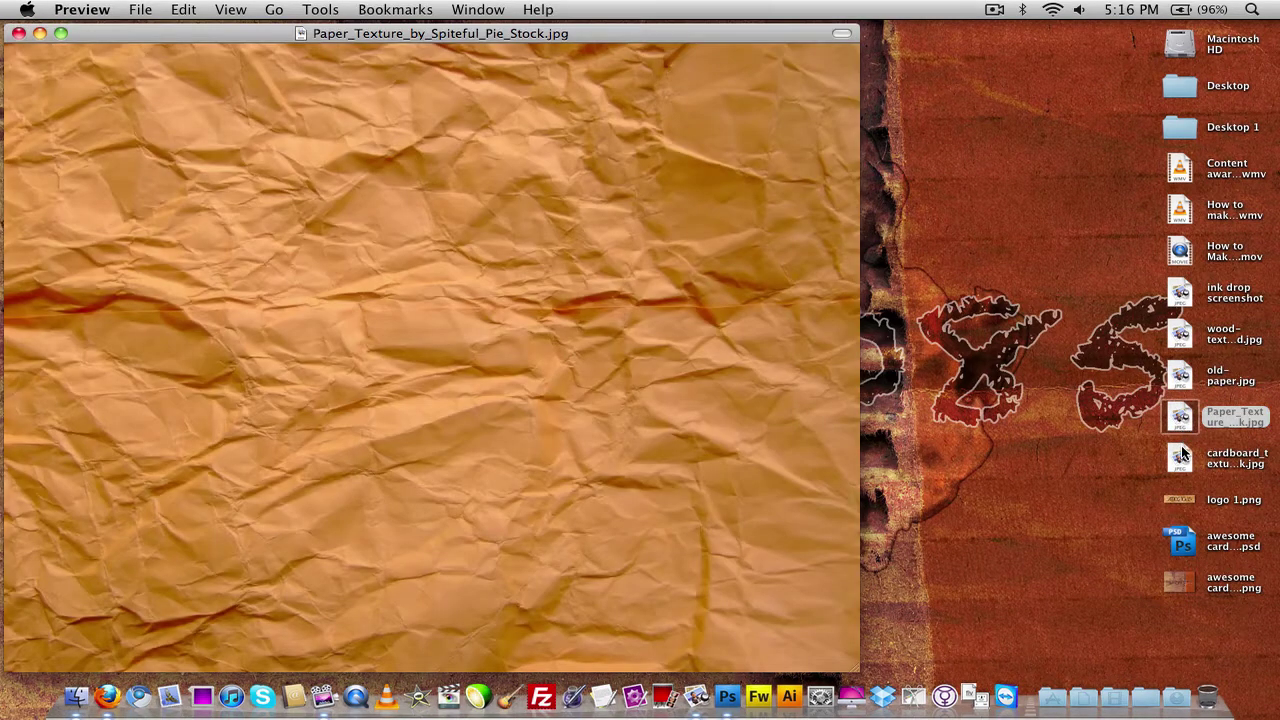
{"action": "double_click", "coordinate": [1182, 455]}
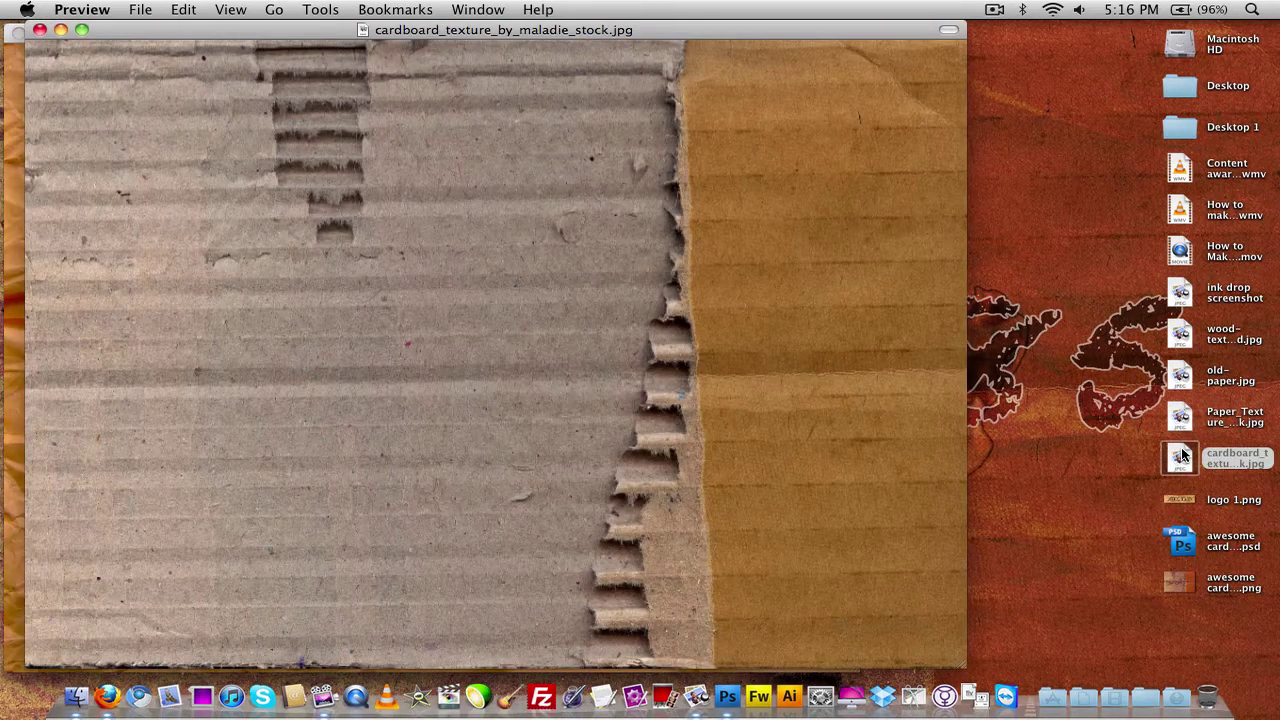
{"action": "left_click", "coordinate": [40, 30]}
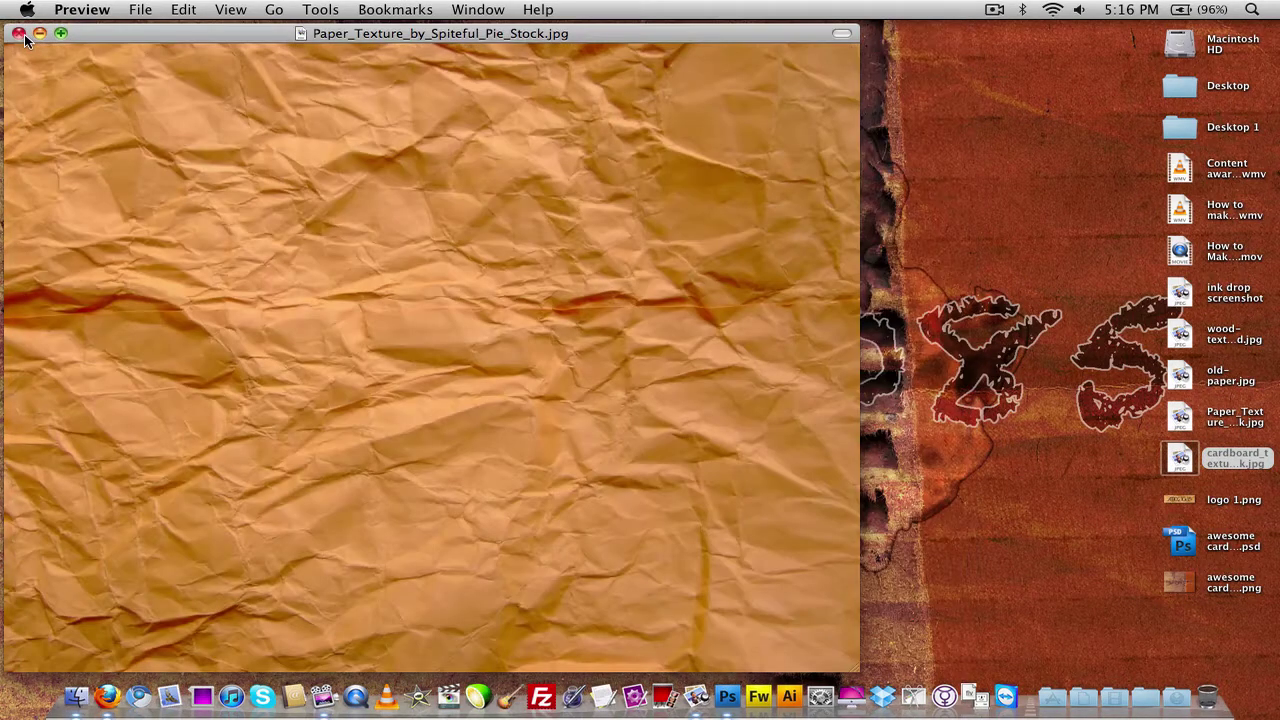
{"action": "left_click", "coordinate": [20, 34]}
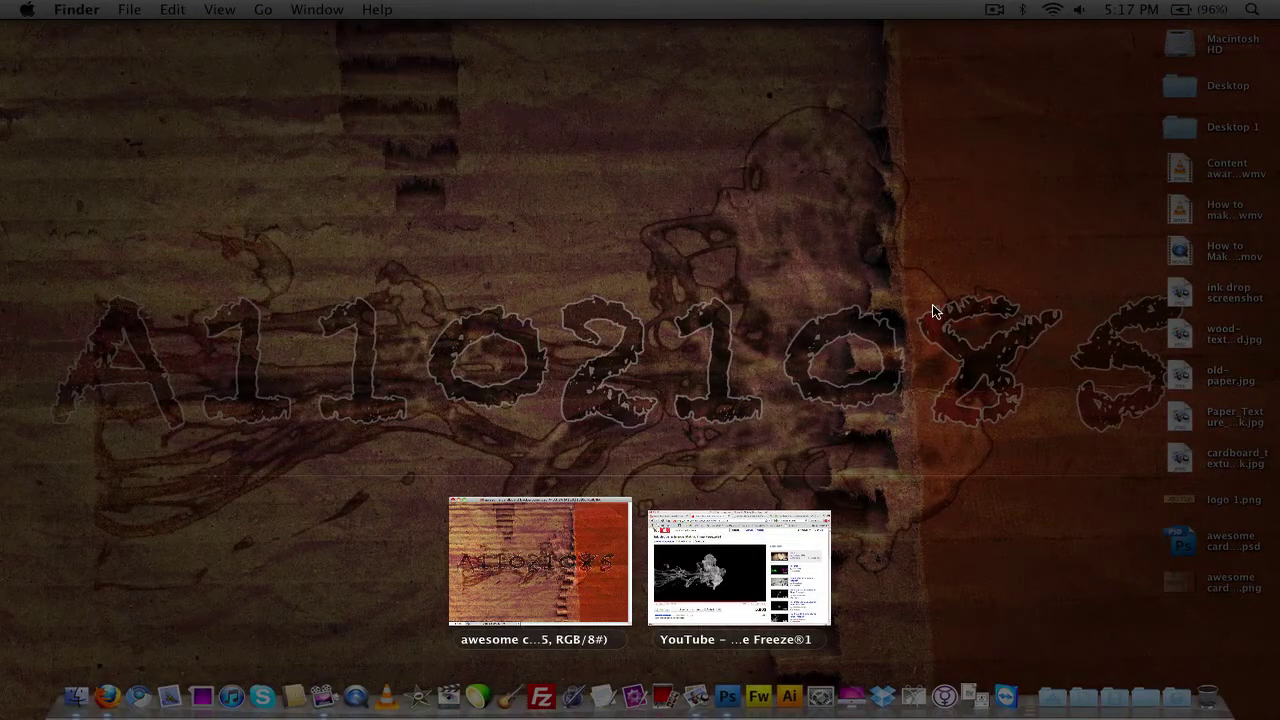
{"action": "left_click", "coordinate": [932, 306]}
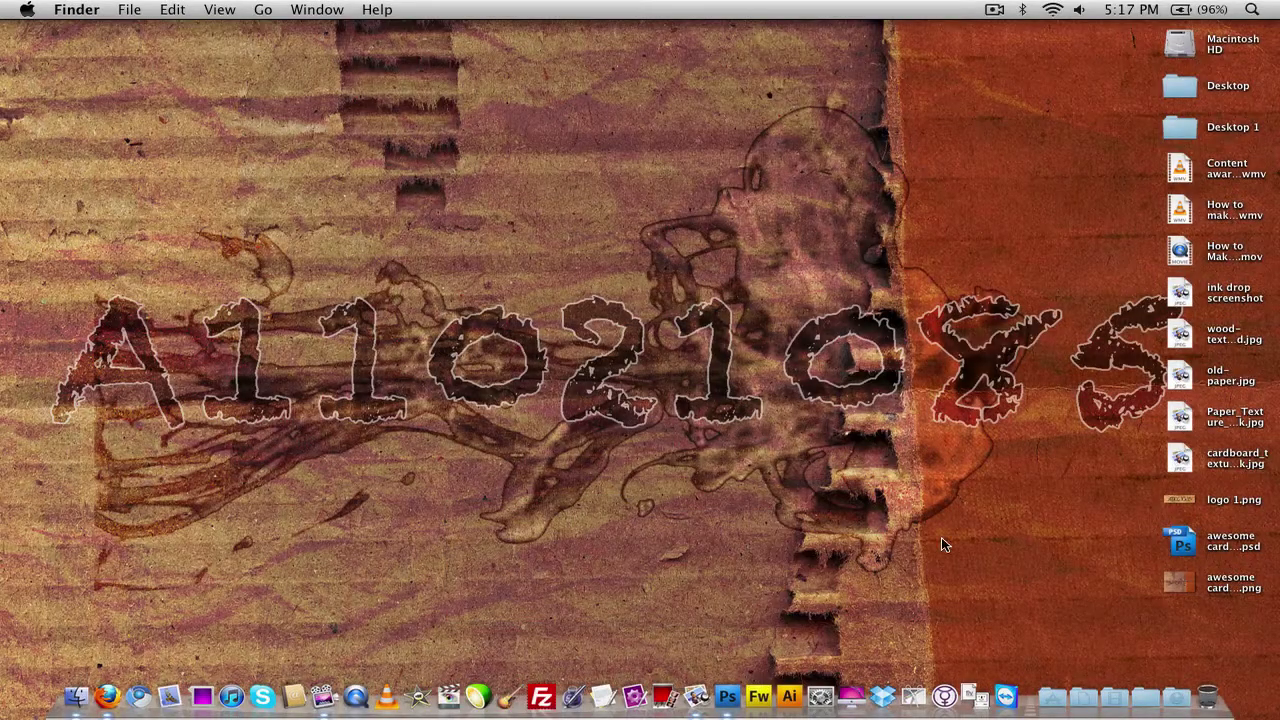
Open cardboard_texture_by_maladie_stock.jpg in Photoshop and convert its Background to Layer 0.
{"action": "left_click", "coordinate": [727, 696]}
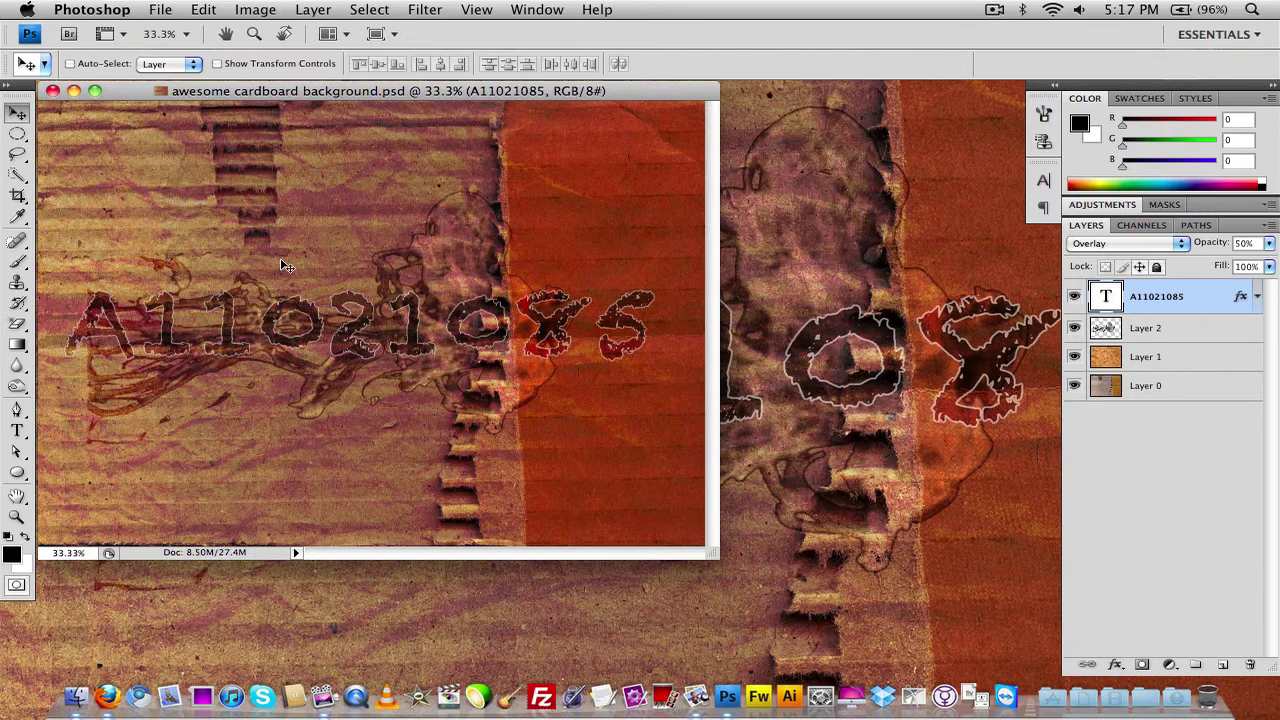
{"action": "left_click", "coordinate": [836, 371]}
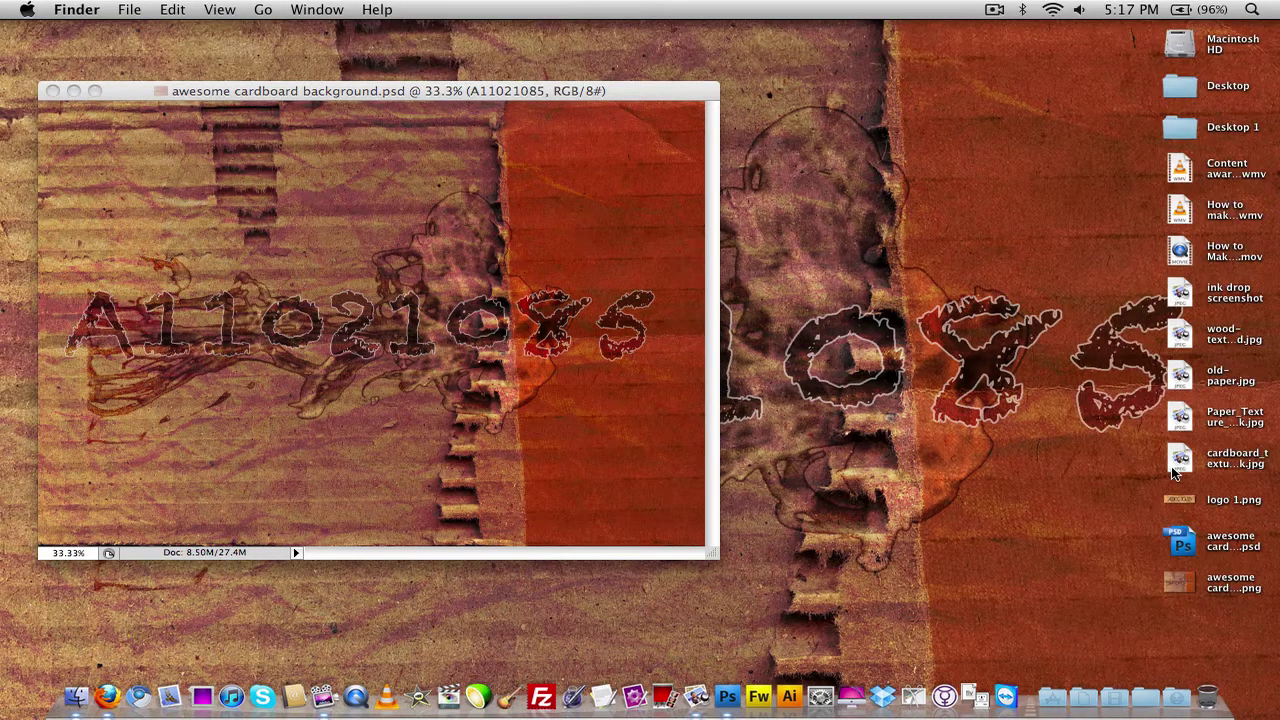
{"action": "left_click_drag", "start_coordinate": [1190, 462], "coordinate": [728, 690]}
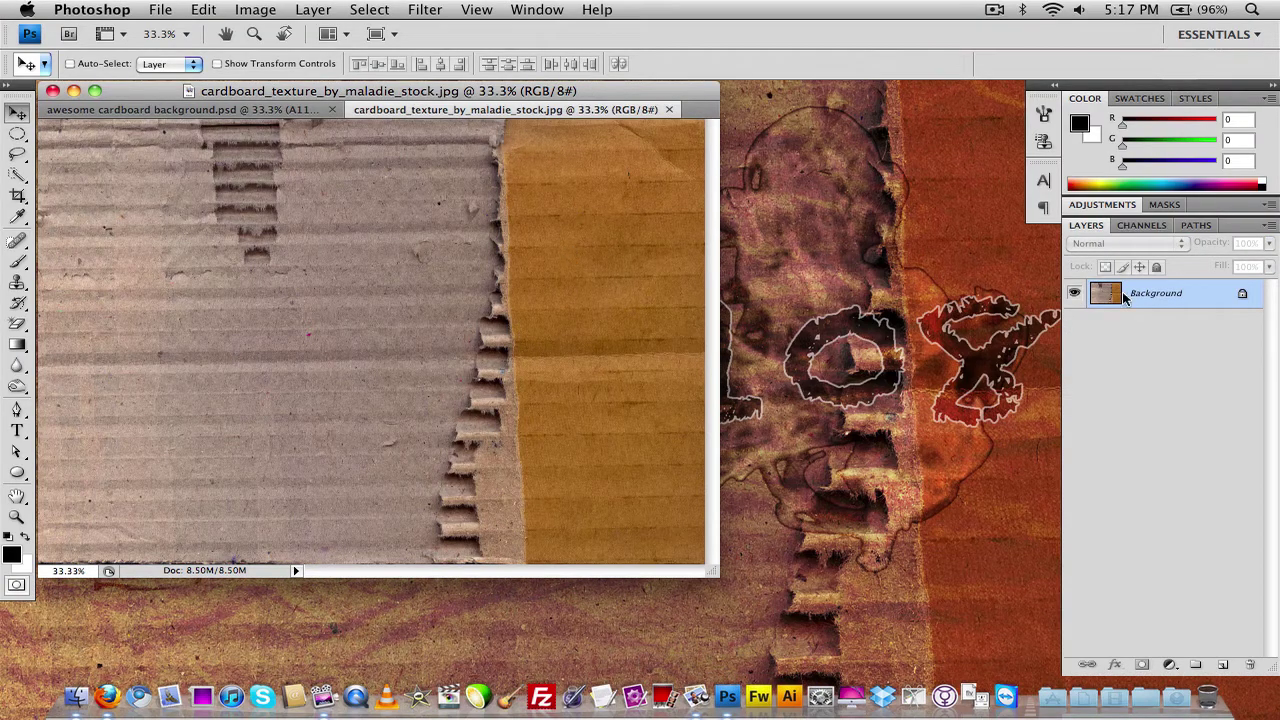
{"action": "double_click", "coordinate": [1245, 298]}
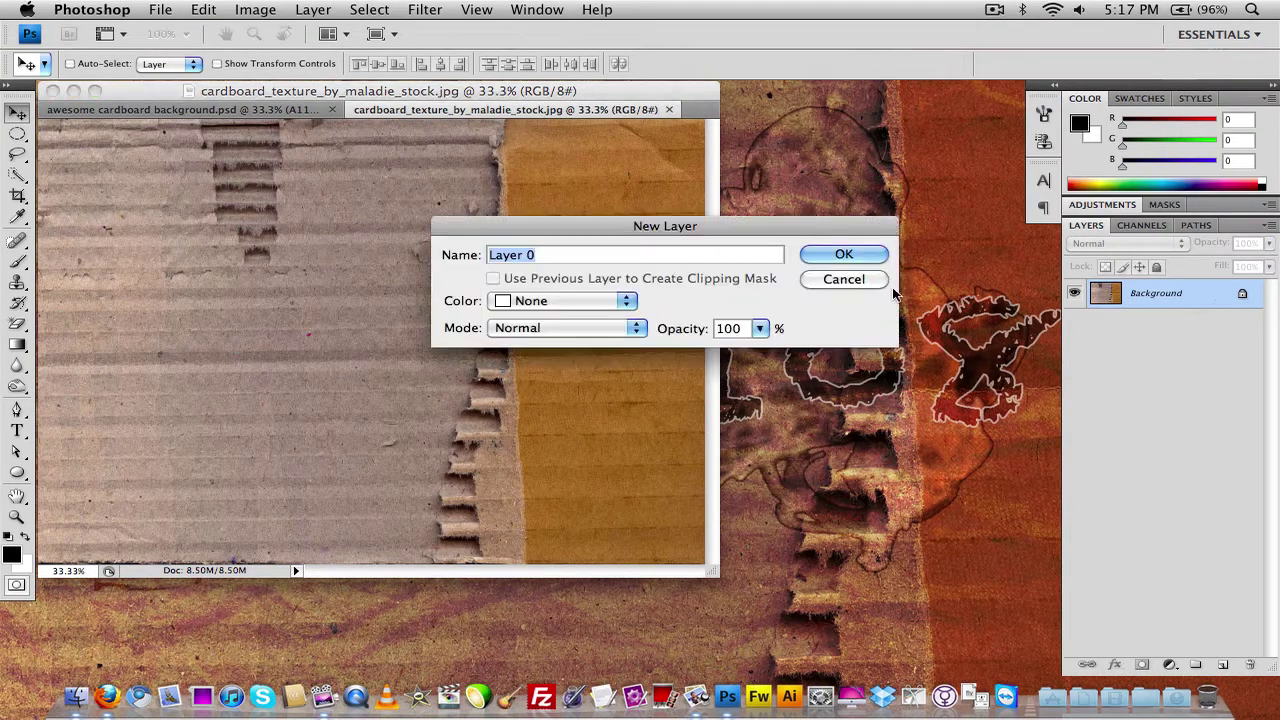
{"action": "left_click", "coordinate": [846, 253]}
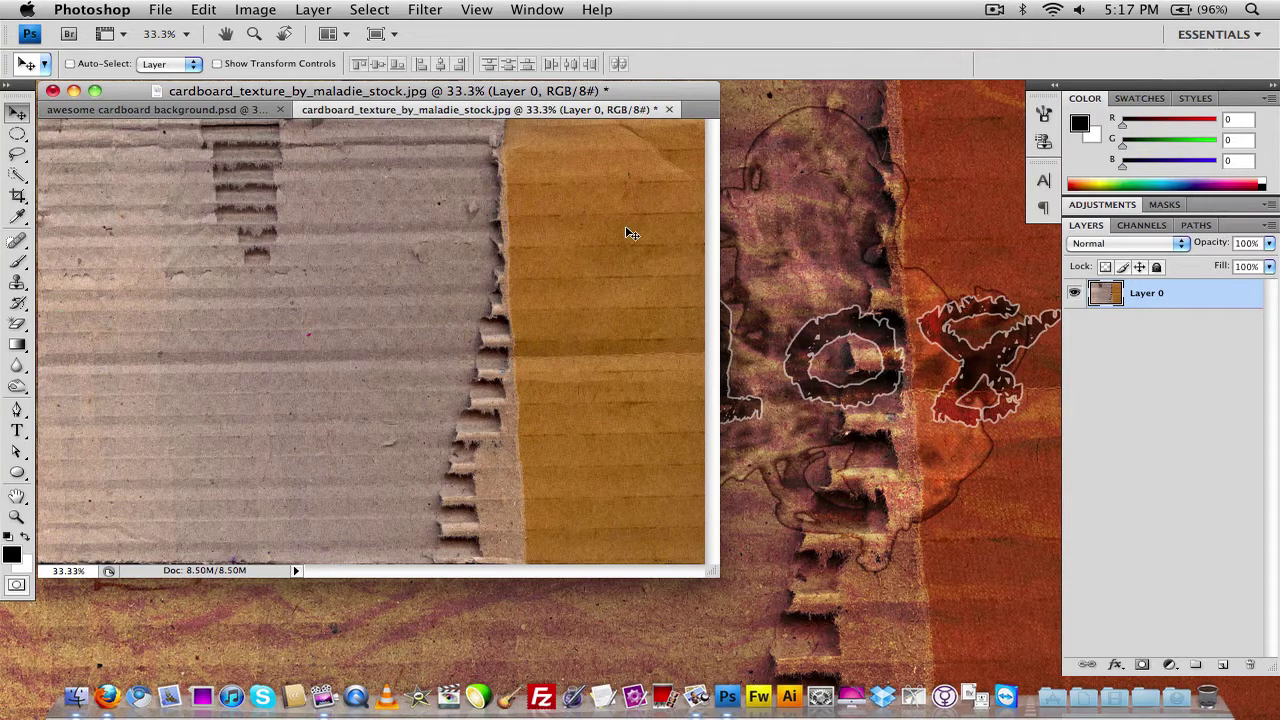
{"action": "left_click", "coordinate": [900, 282]}
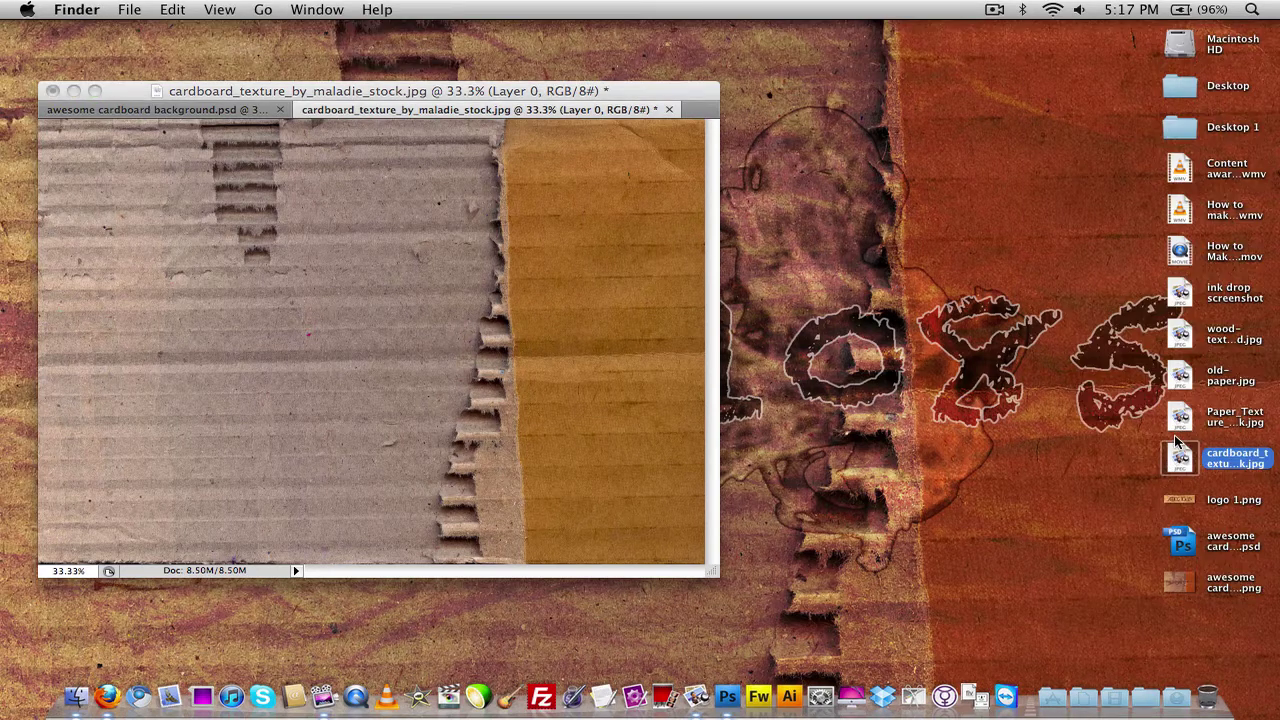
Open Paper_Texture and copy it into the cardboard document as Layer 1.
{"action": "left_click_drag", "start_coordinate": [1180, 418], "coordinate": [727, 696]}
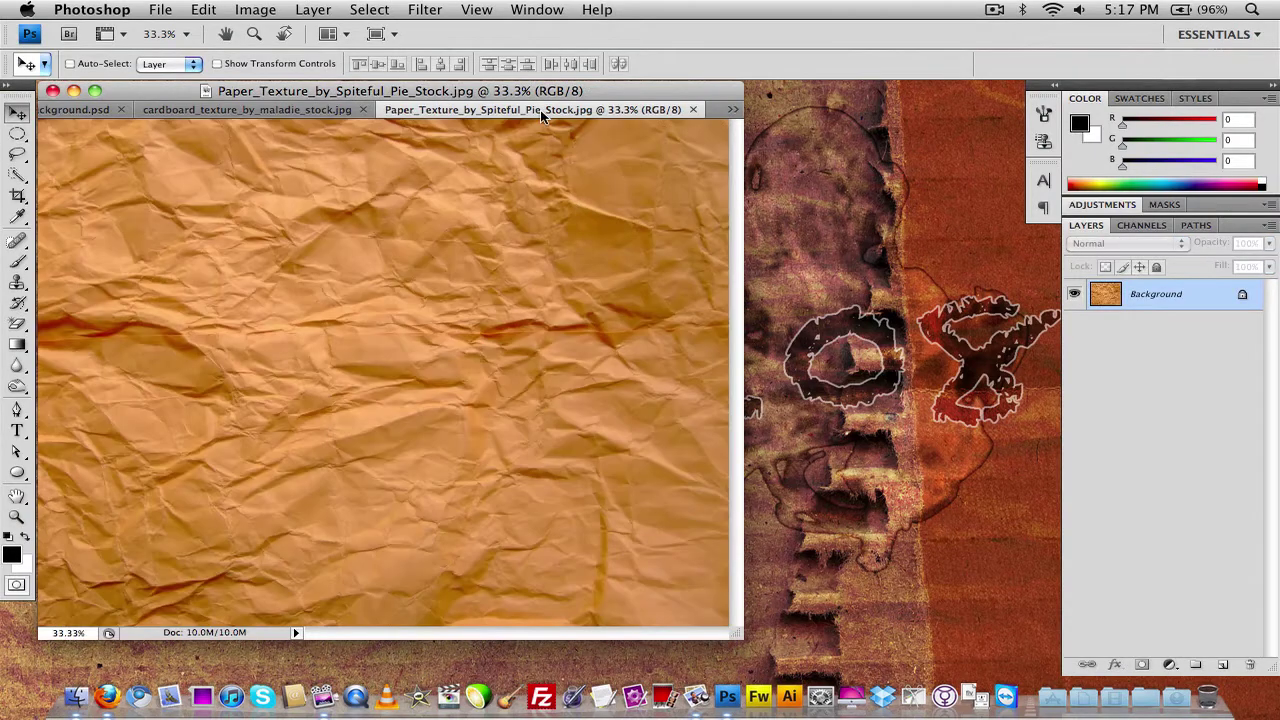
{"action": "left_click_drag", "start_coordinate": [541, 117], "coordinate": [690, 190]}
{"action": "left_click_drag", "start_coordinate": [743, 334], "coordinate": [281, 283]}
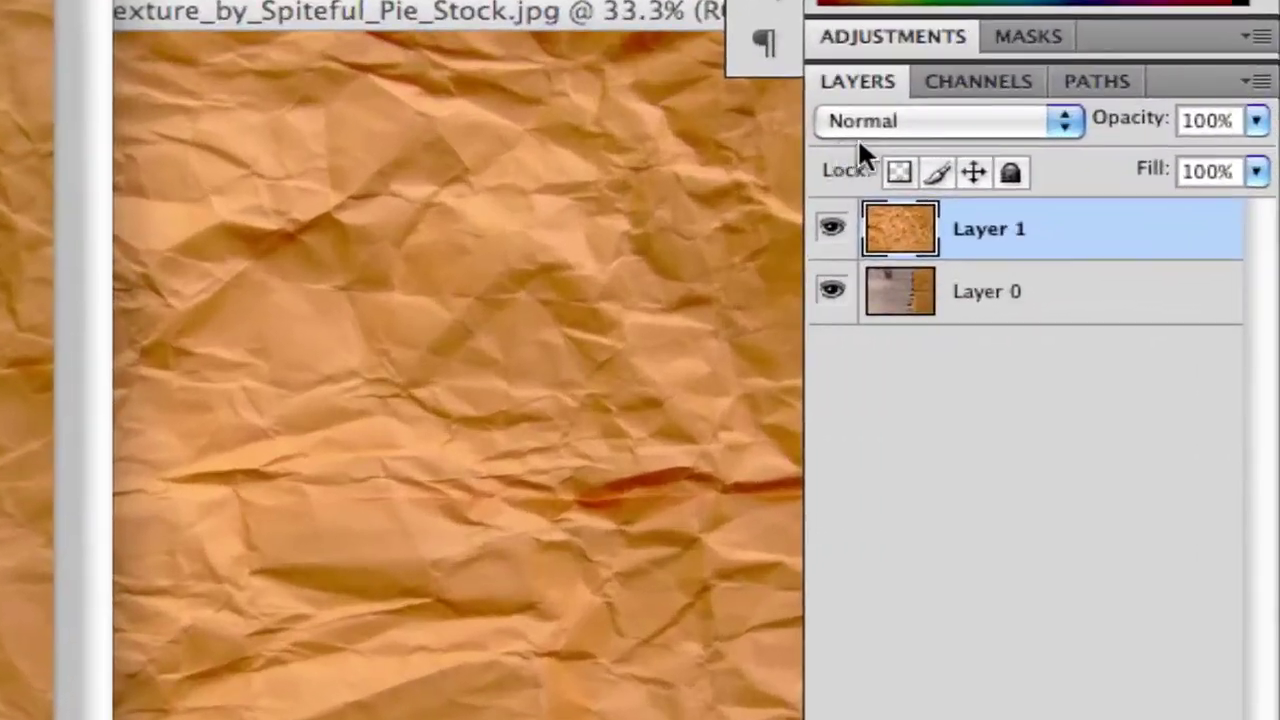
Set Layer 1 to Color Burn blend mode at 43% opacity.
{"action": "left_click", "coordinate": [1099, 246]}
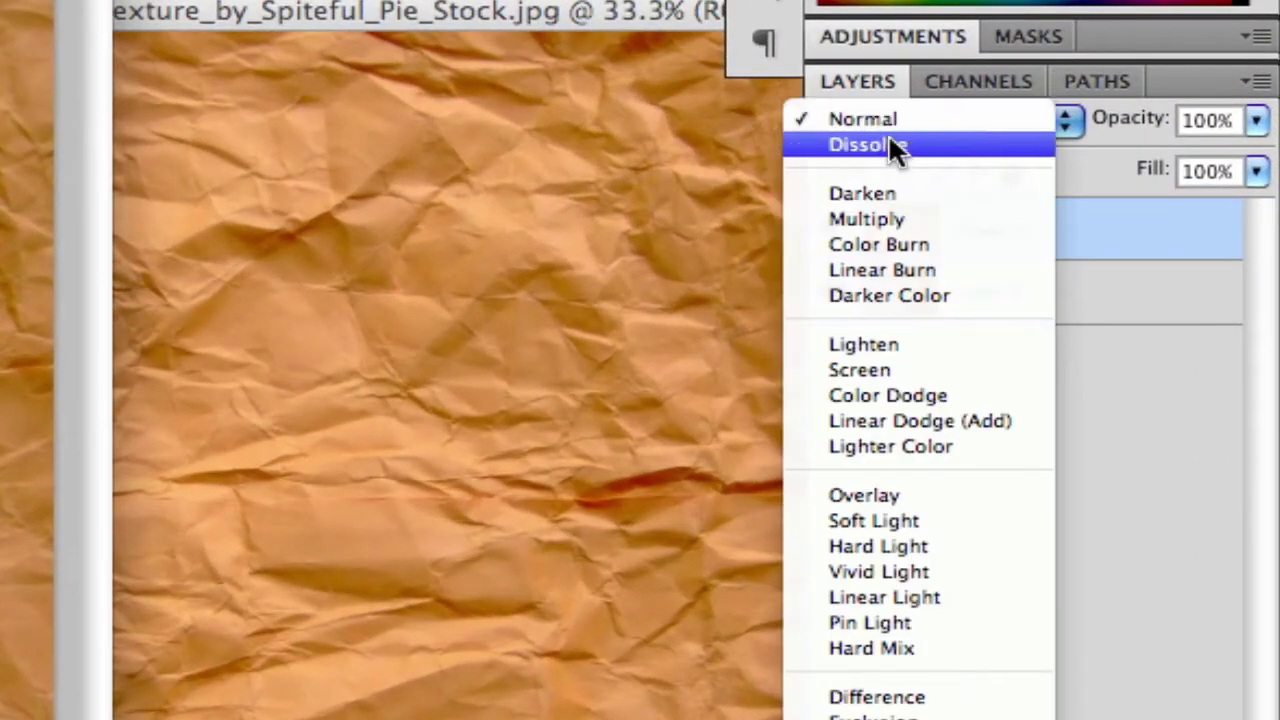
{"action": "left_click", "coordinate": [894, 242]}
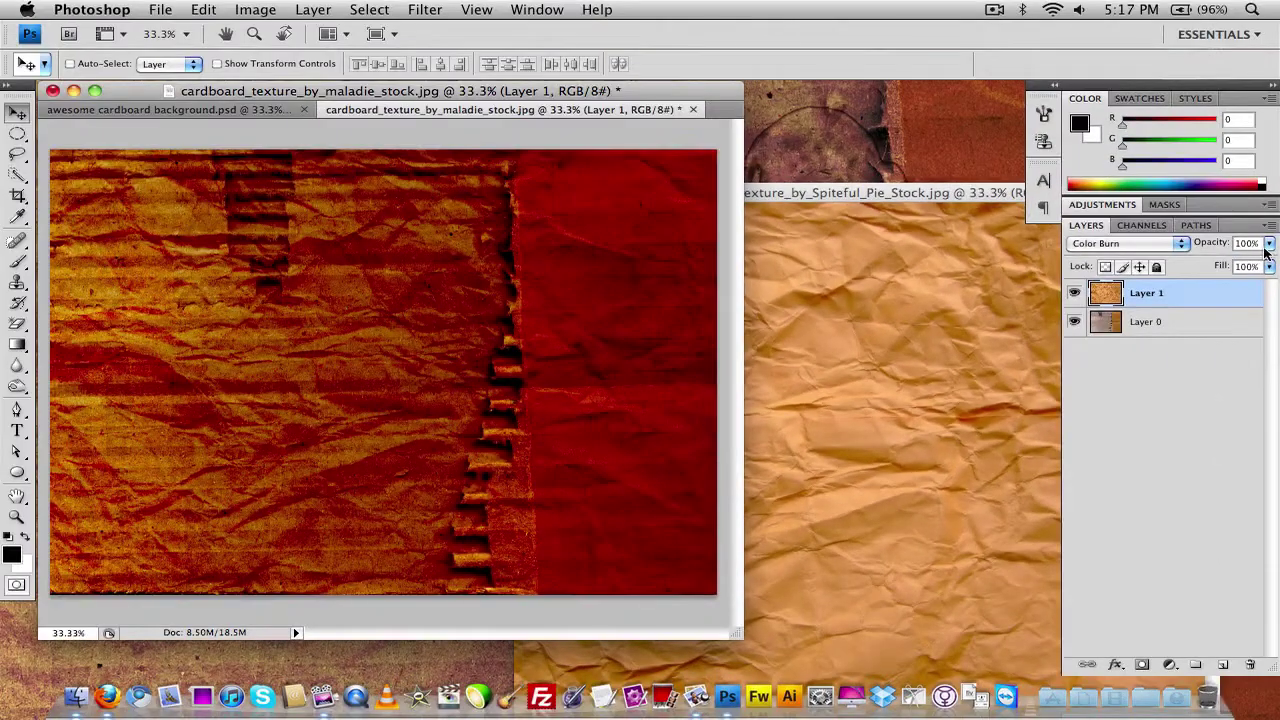
{"action": "left_click", "coordinate": [1268, 249]}
{"action": "left_click_drag", "start_coordinate": [1255, 262], "coordinate": [1140, 270]}
Close the Paper_Texture document and compare the result with awesome cardboard background.
{"action": "left_click", "coordinate": [944, 265]}
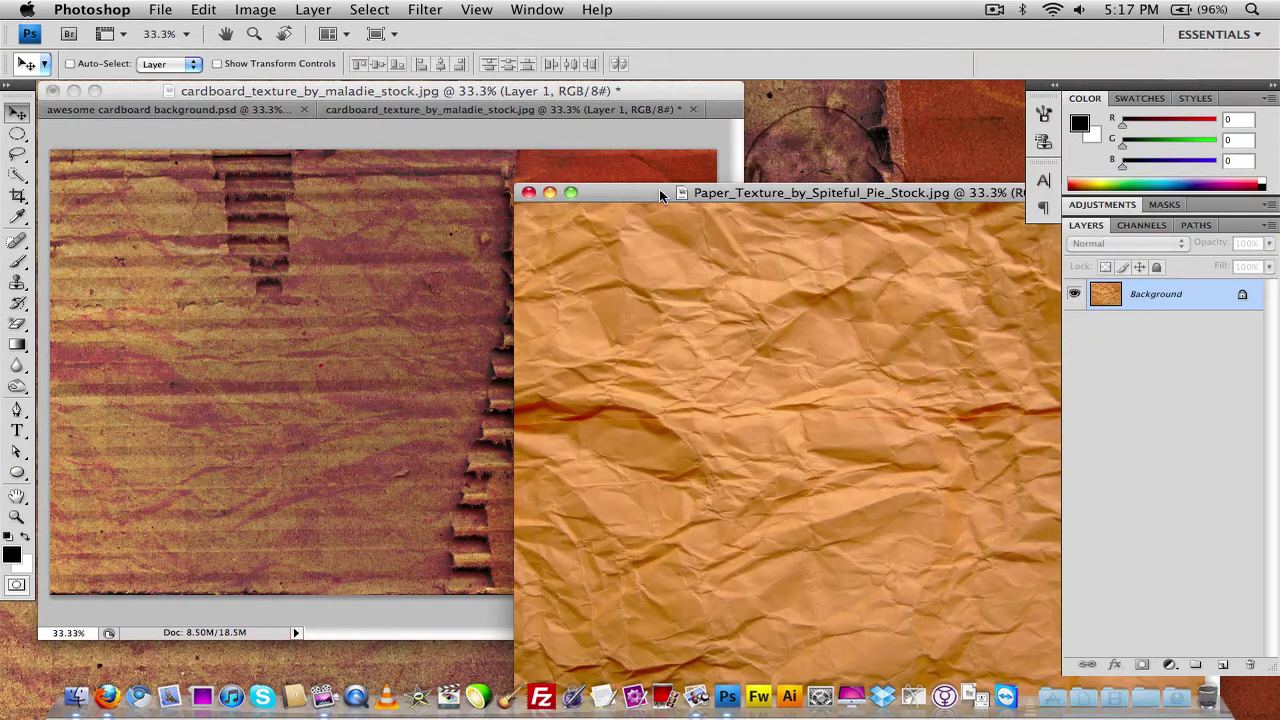
{"action": "left_click", "coordinate": [528, 193]}
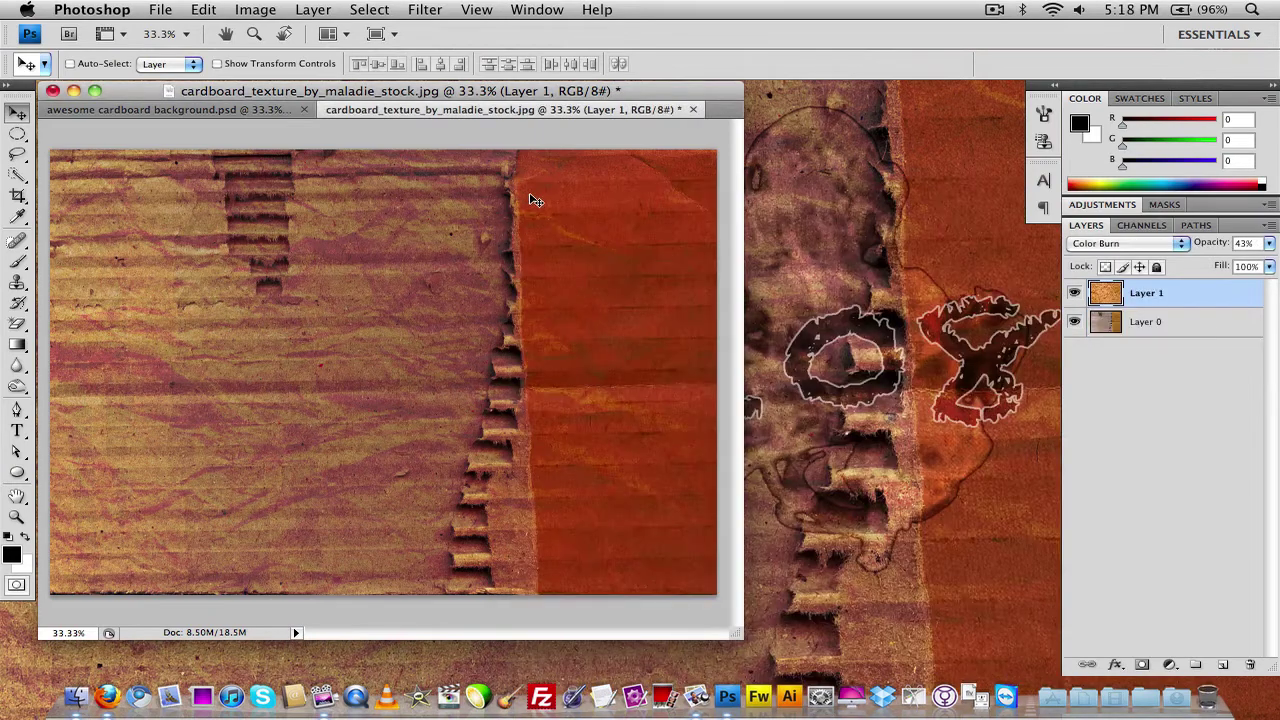
{"action": "left_click", "coordinate": [188, 107]}
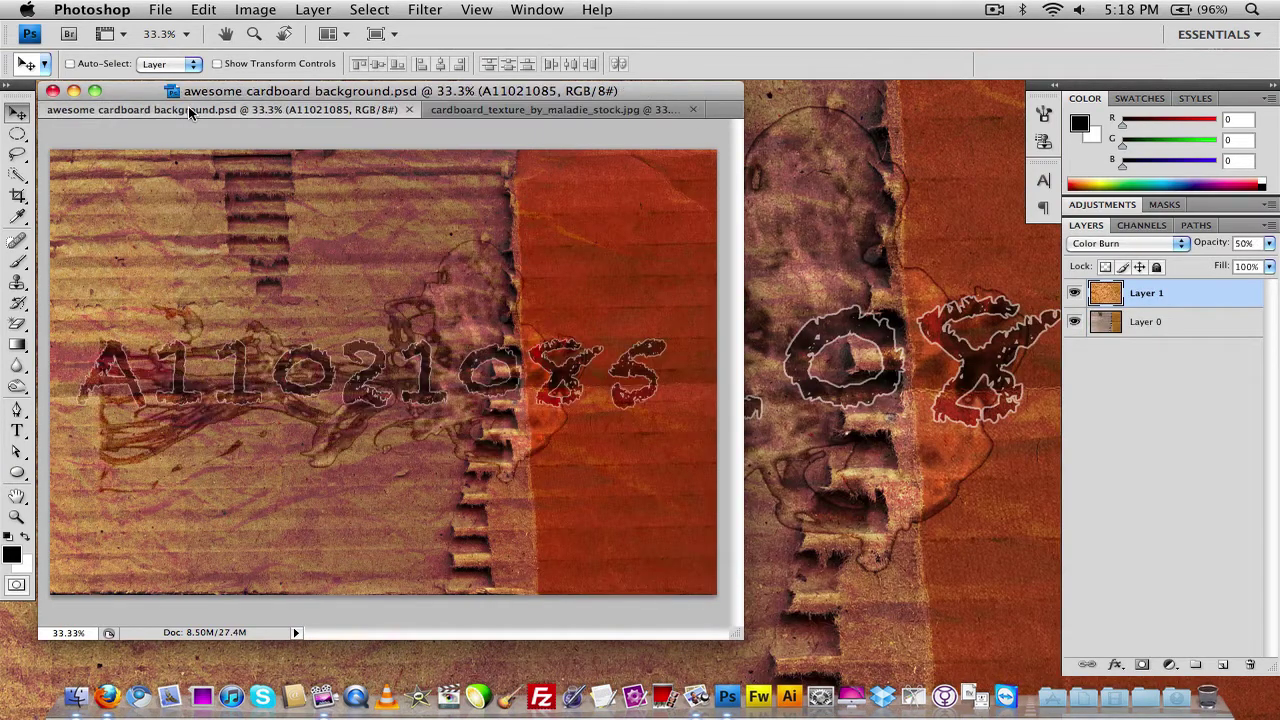
{"action": "left_click", "coordinate": [463, 110]}
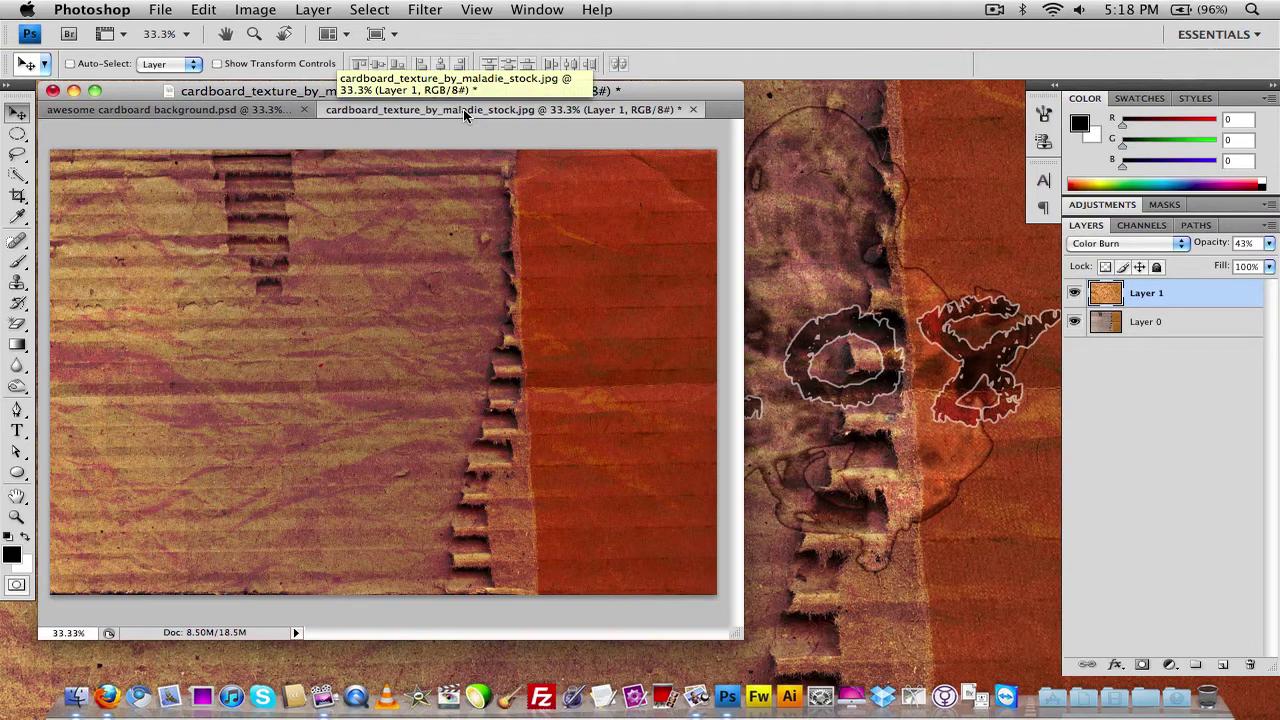
{"action": "left_click", "coordinate": [221, 112]}
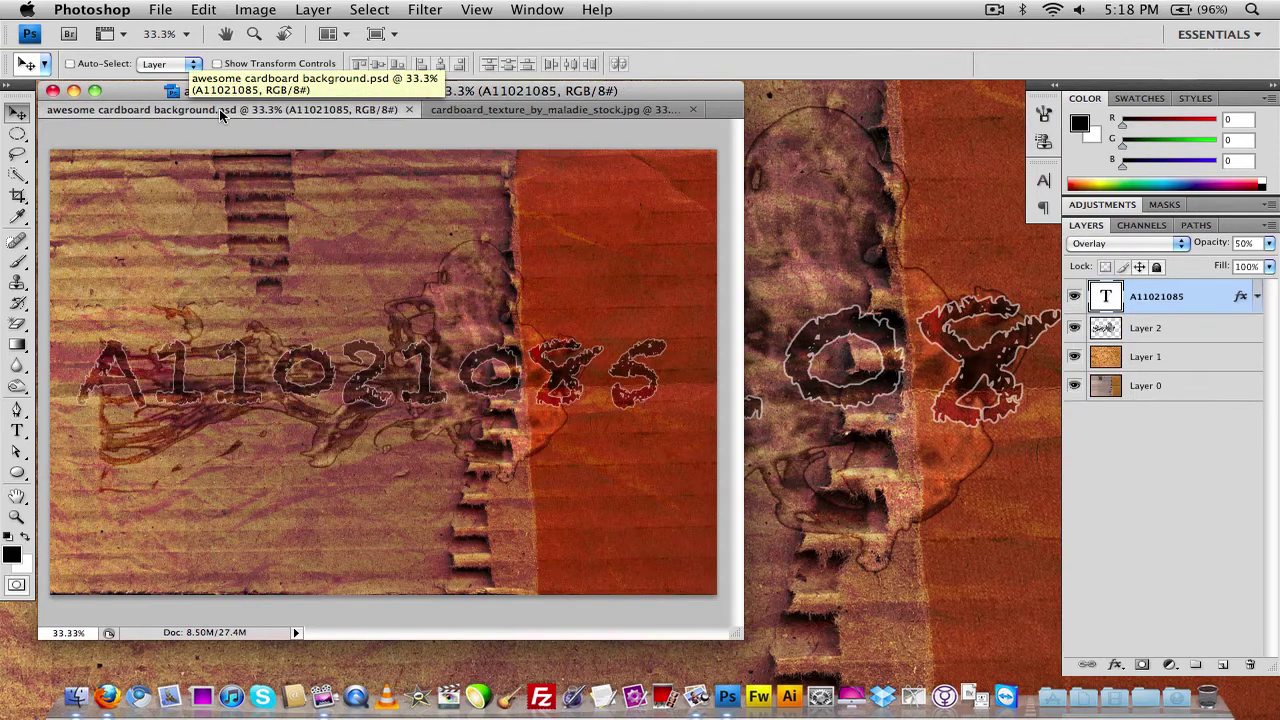
{"action": "left_click", "coordinate": [490, 114]}
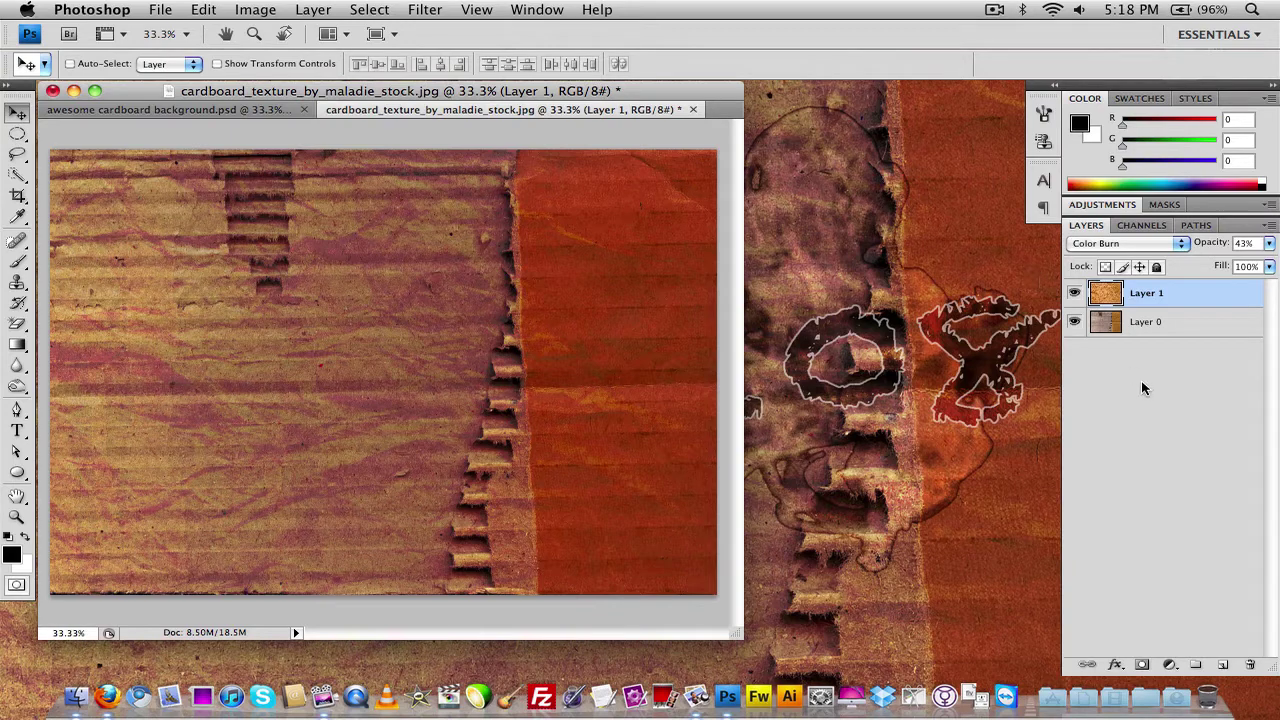
On a new layer, type 'A11021085' in Chalkduster at 300 pt.
{"action": "left_click", "coordinate": [1222, 664]}
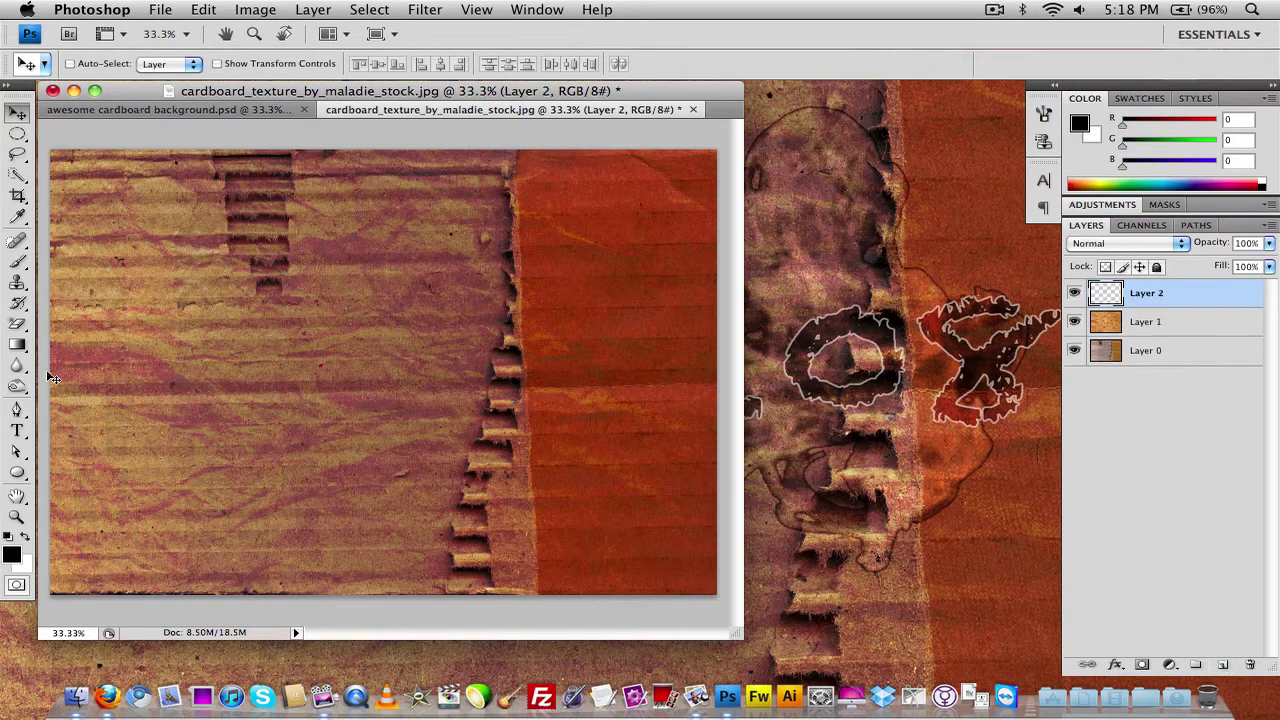
{"action": "left_click", "coordinate": [17, 432]}
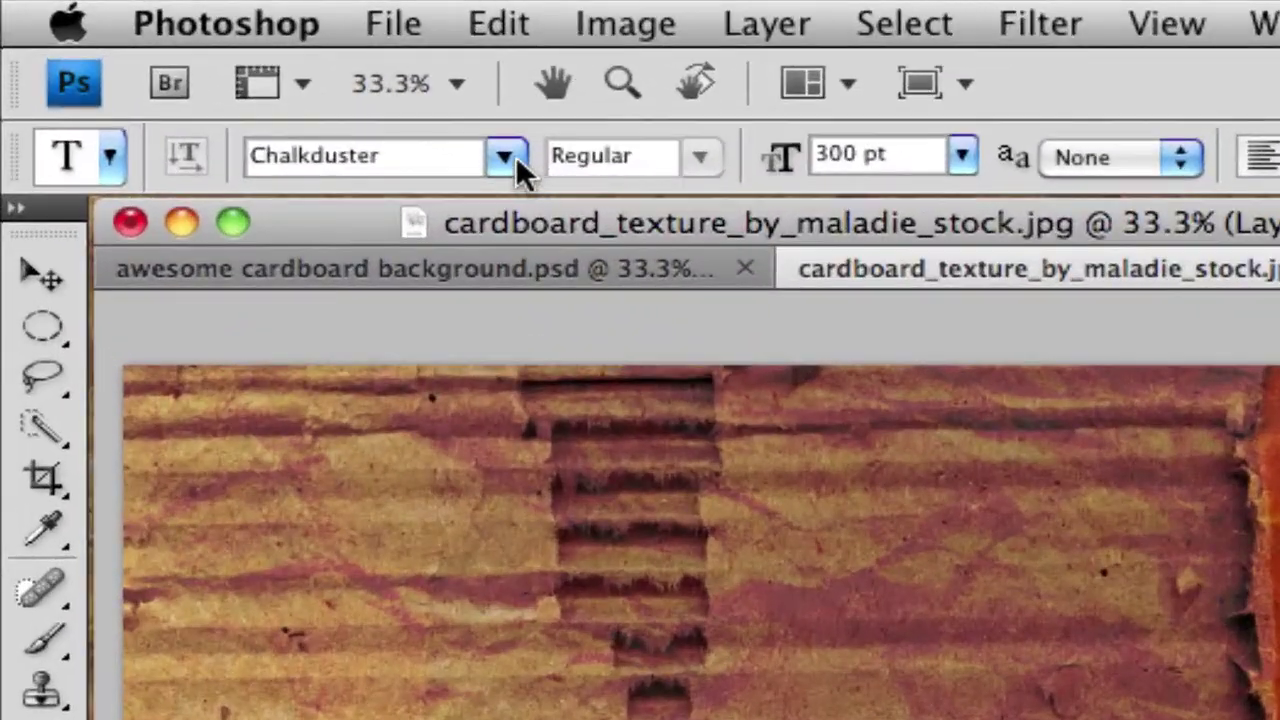
{"action": "left_click", "coordinate": [205, 63]}
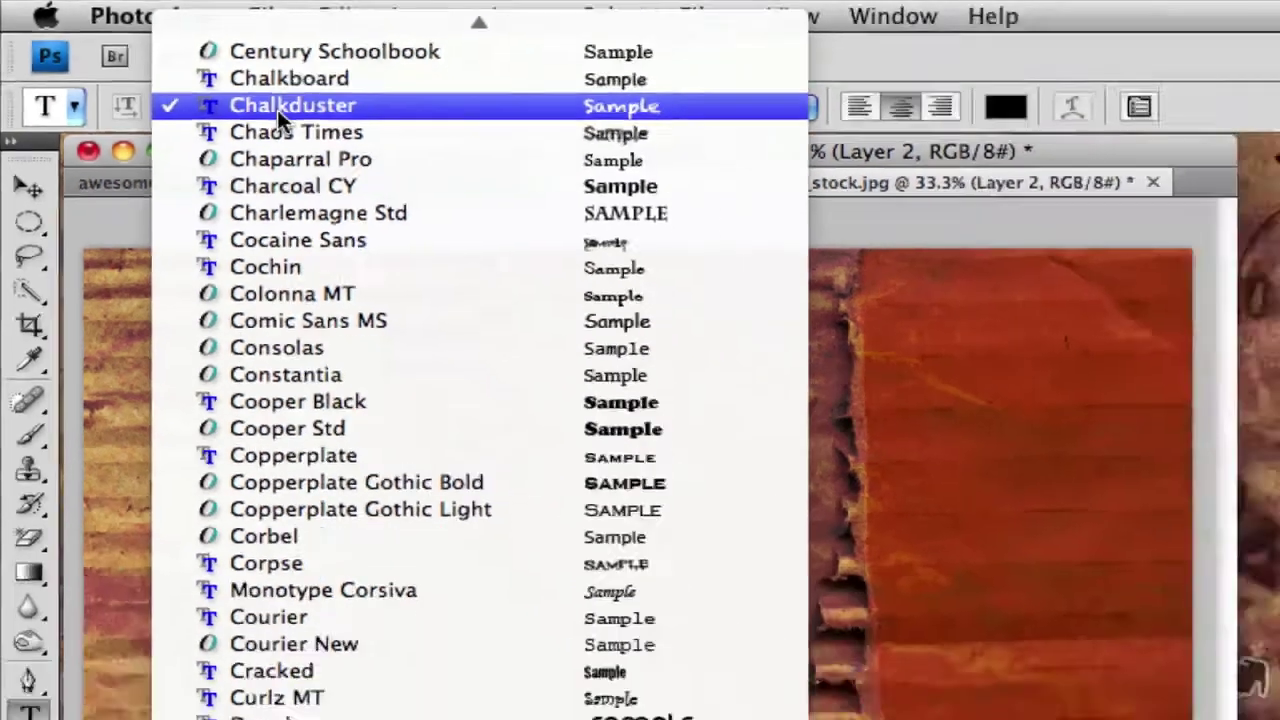
{"action": "left_click", "coordinate": [408, 160]}
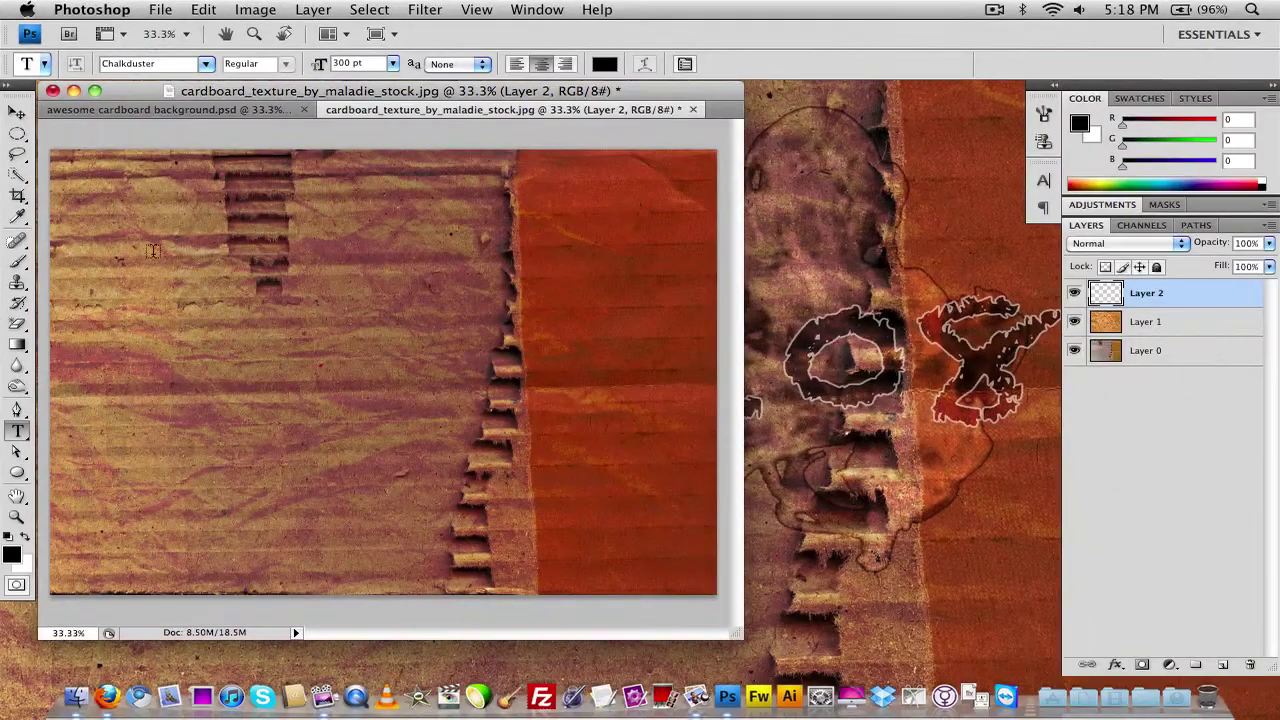
{"action": "left_click", "coordinate": [147, 415]}
{"action": "type", "text": "A"}
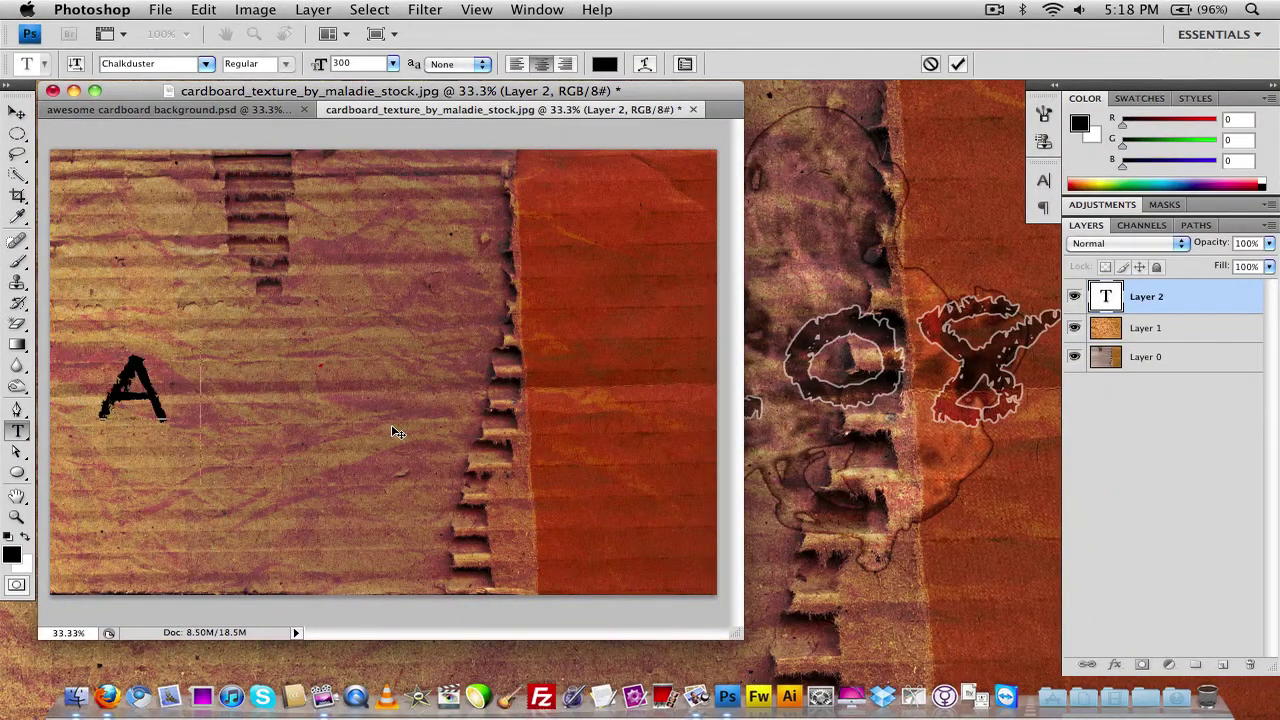
{"action": "type", "text": "llo21085"}
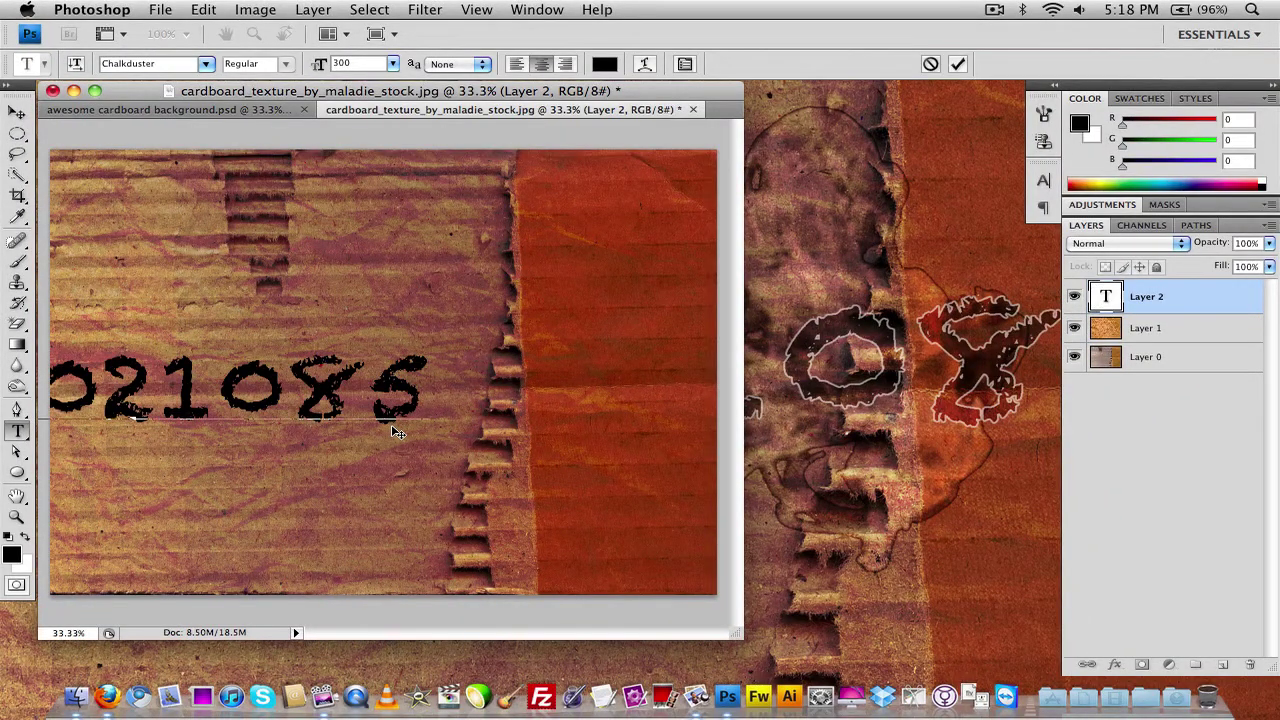
Centre the A11021085 text vertically and horizontally on the canvas.
{"action": "left_click", "coordinate": [17, 112]}
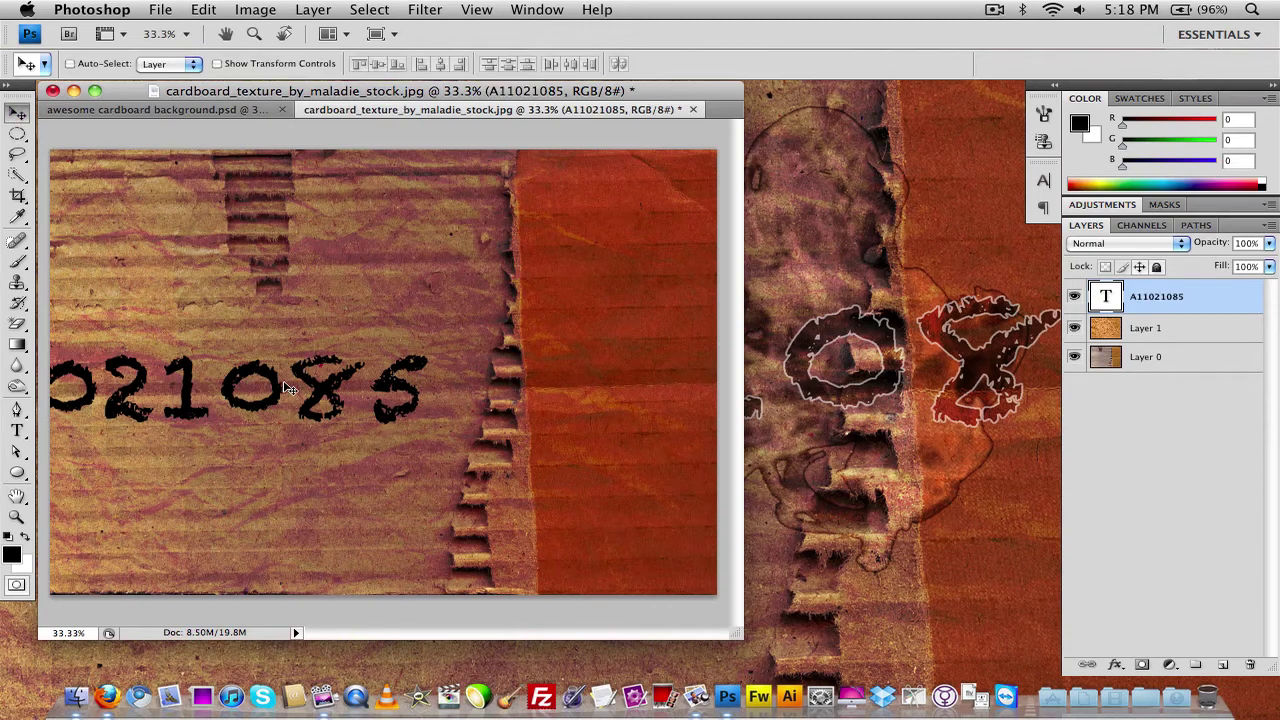
{"action": "key", "text": "super+a"}
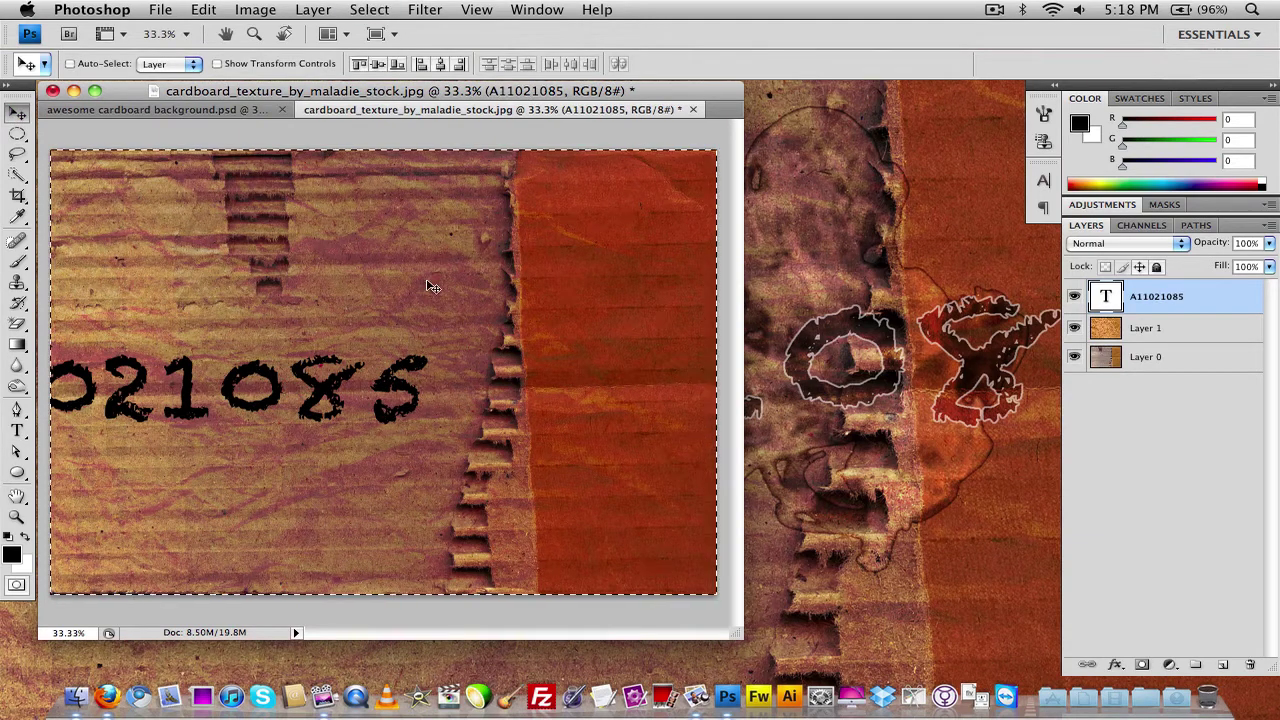
{"action": "left_click", "coordinate": [377, 64]}
{"action": "left_click", "coordinate": [439, 65]}
{"action": "key", "text": "super+d"}
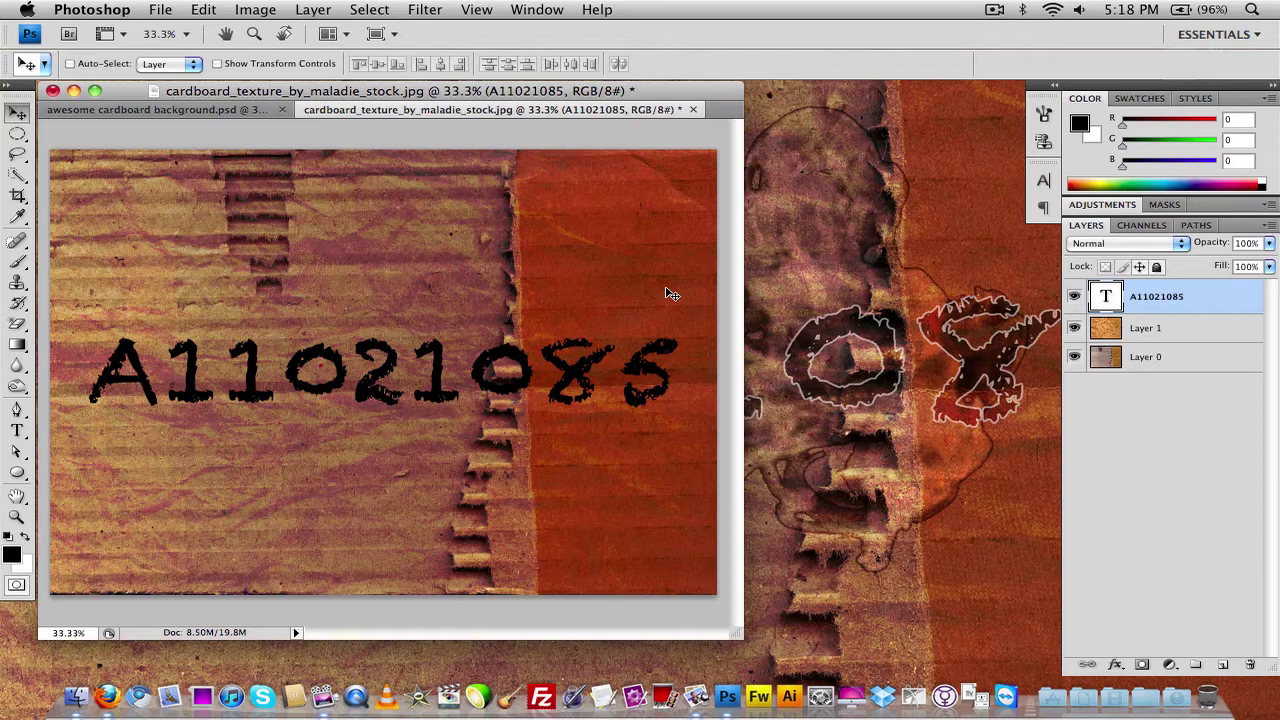
{"action": "left_click", "coordinate": [950, 283]}
Preview ink drop screenshot.JPG, then open it in Photoshop.
{"action": "double_click", "coordinate": [1178, 293]}
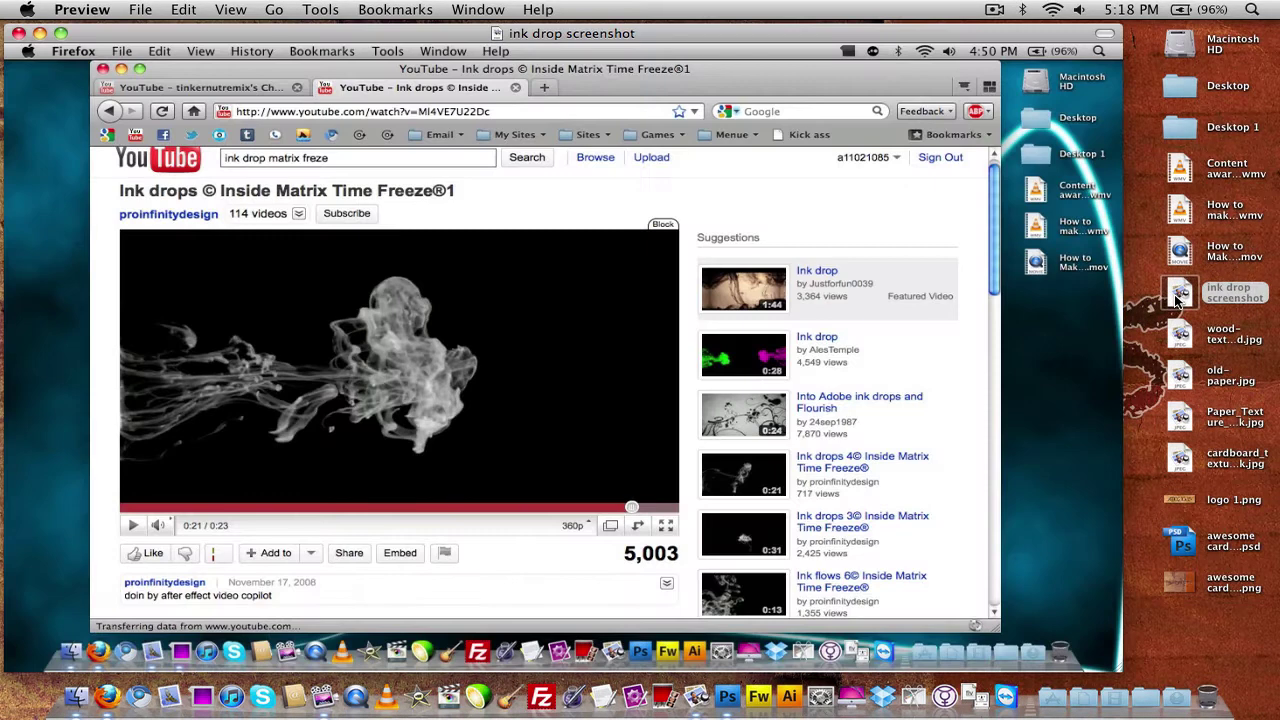
{"action": "left_click", "coordinate": [18, 33]}
{"action": "mouse_move", "coordinate": [1174, 297]}
{"action": "left_mouse_down"}
{"action": "mouse_move", "coordinate": [1008, 415]}
{"action": "mouse_move", "coordinate": [731, 693]}
{"action": "left_mouse_up"}
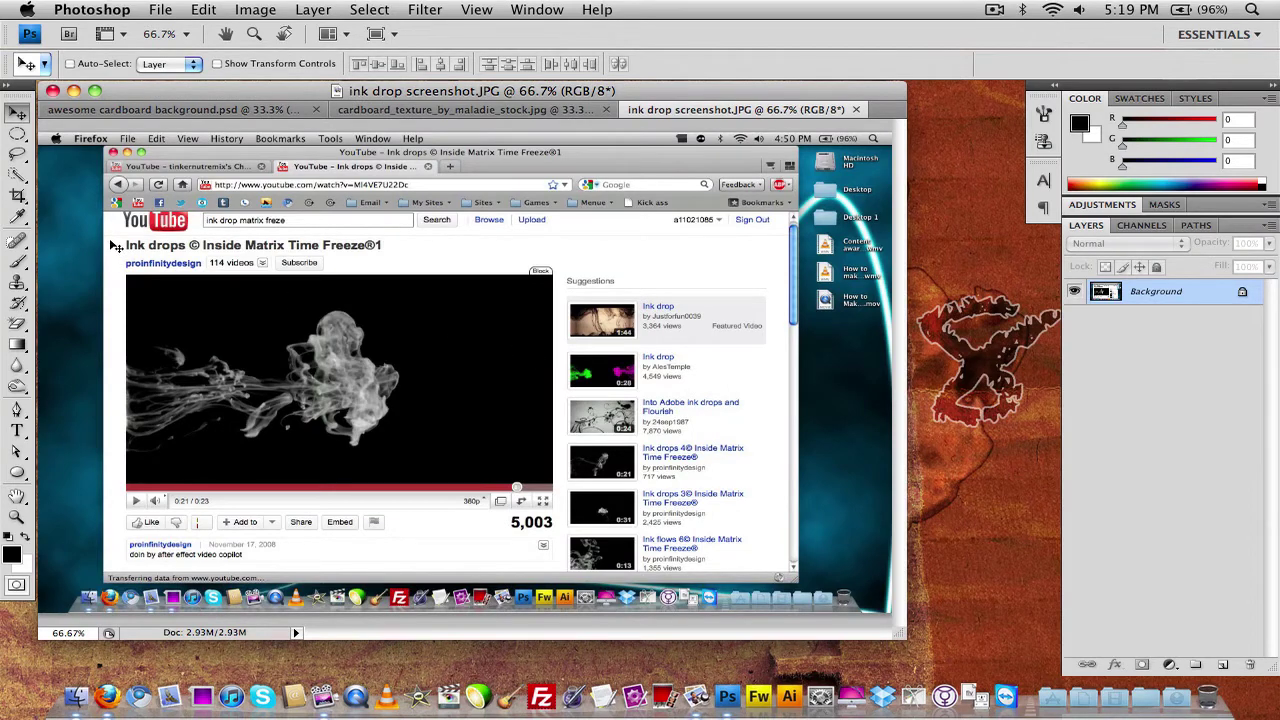
Crop the ink drop screenshot down to its video area.
{"action": "key", "text": "super+equal"}
{"action": "key", "text": "super+equal"}
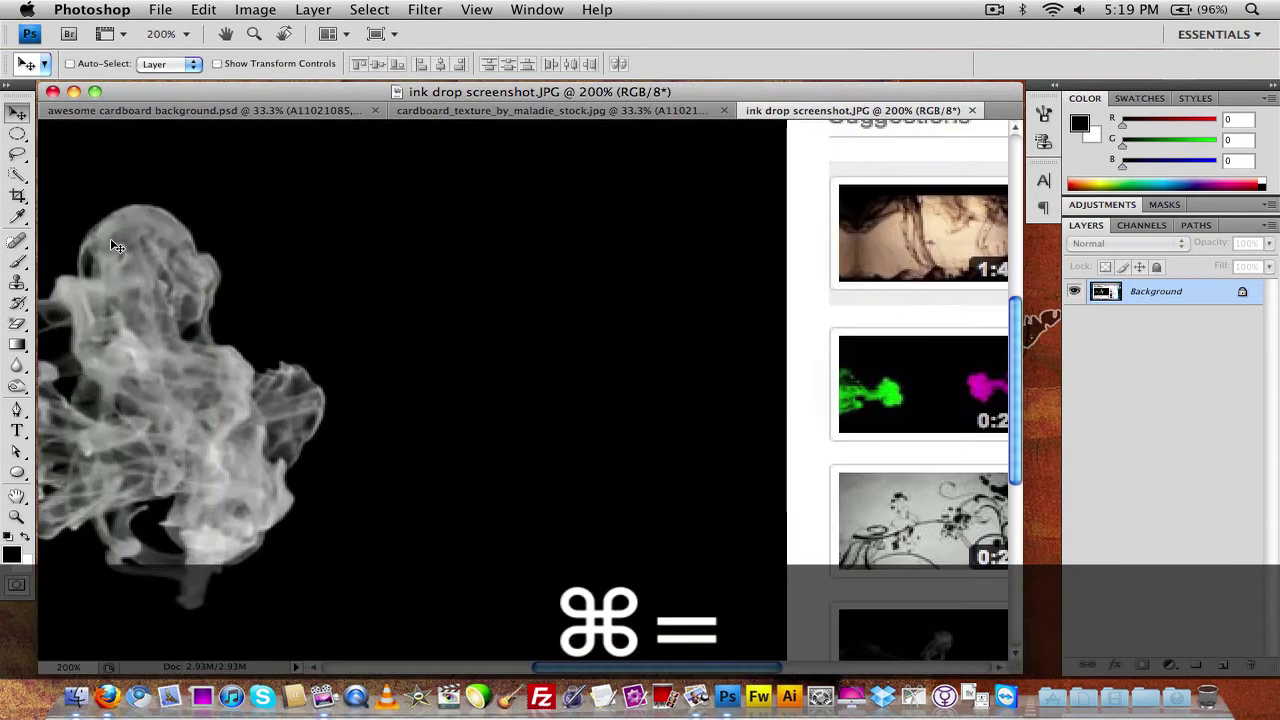
{"action": "key", "text": "super+minus"}
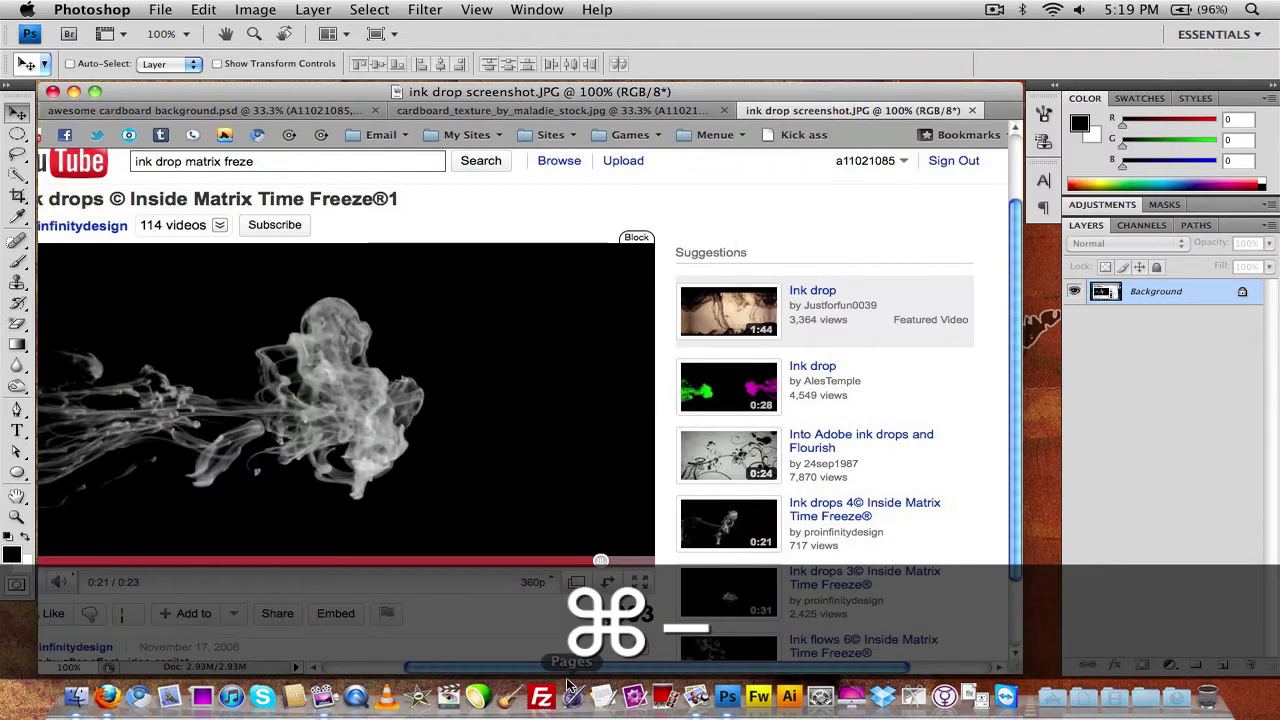
{"action": "scroll", "coordinate": [449, 628], "scroll_direction": "left", "scroll_amount": 5}
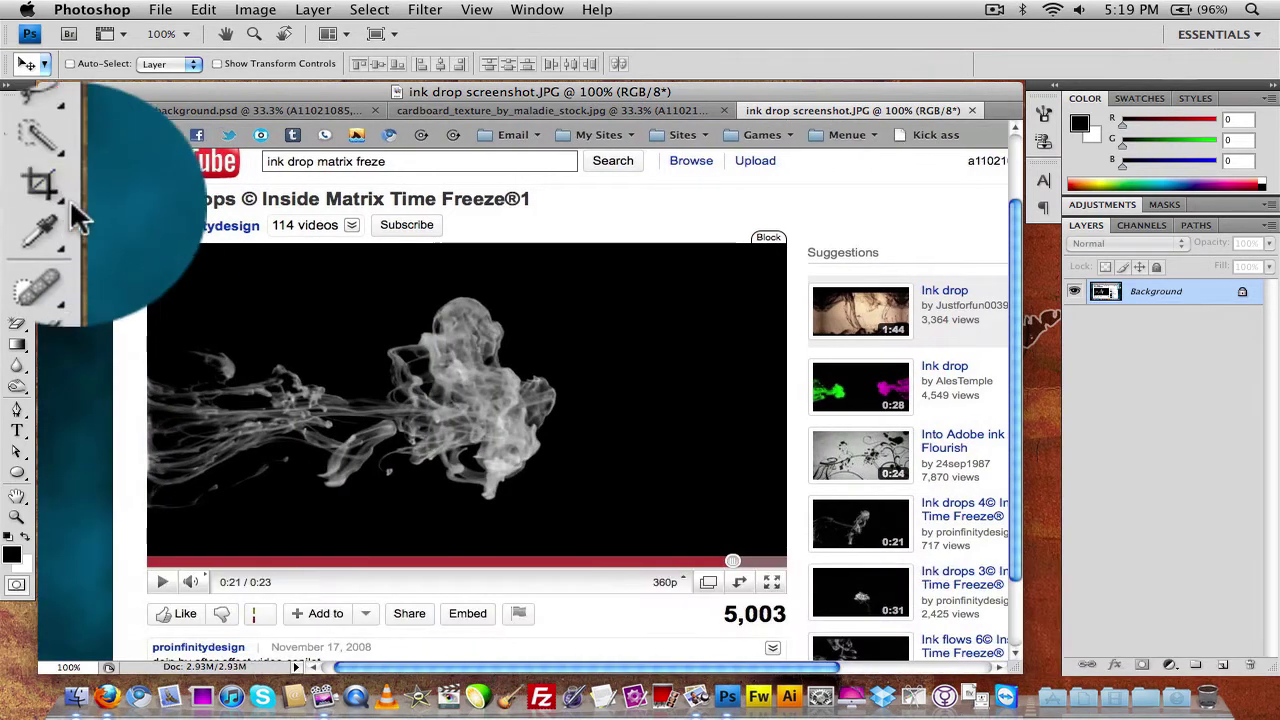
{"action": "left_click", "coordinate": [17, 195]}
{"action": "left_click_drag", "start_coordinate": [146, 242], "coordinate": [785, 556]}
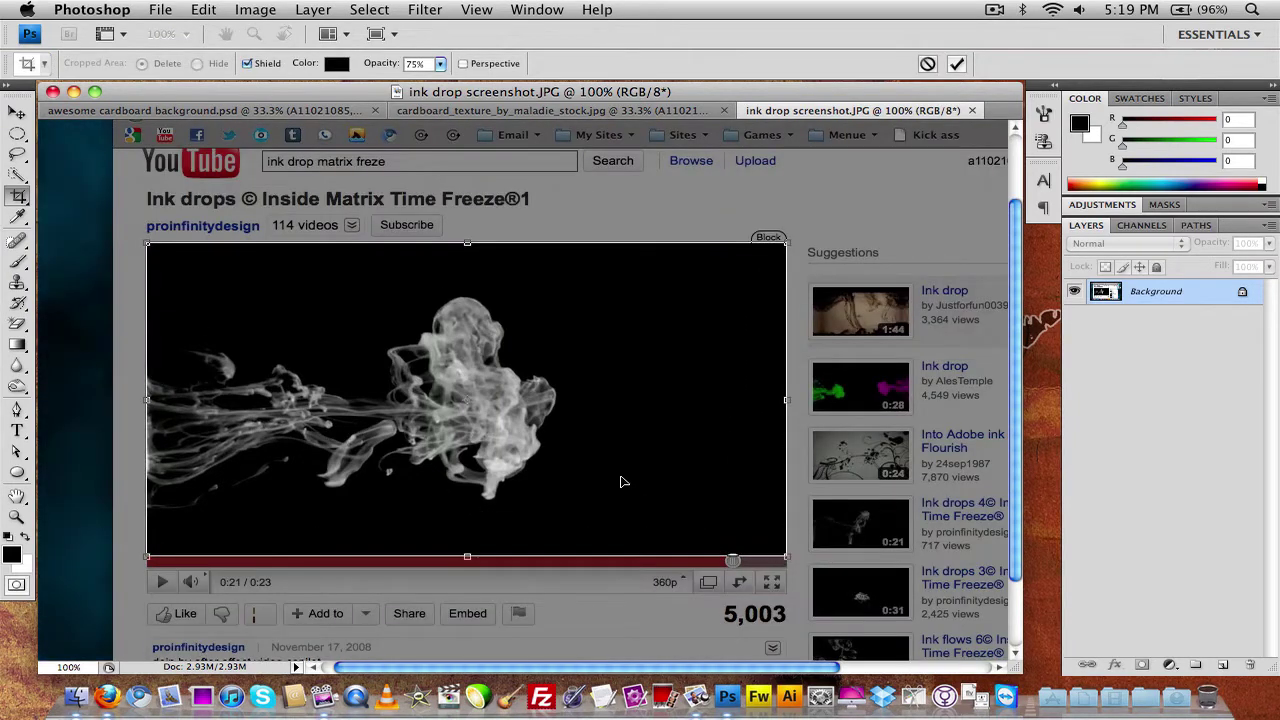
{"action": "key", "text": "Return"}
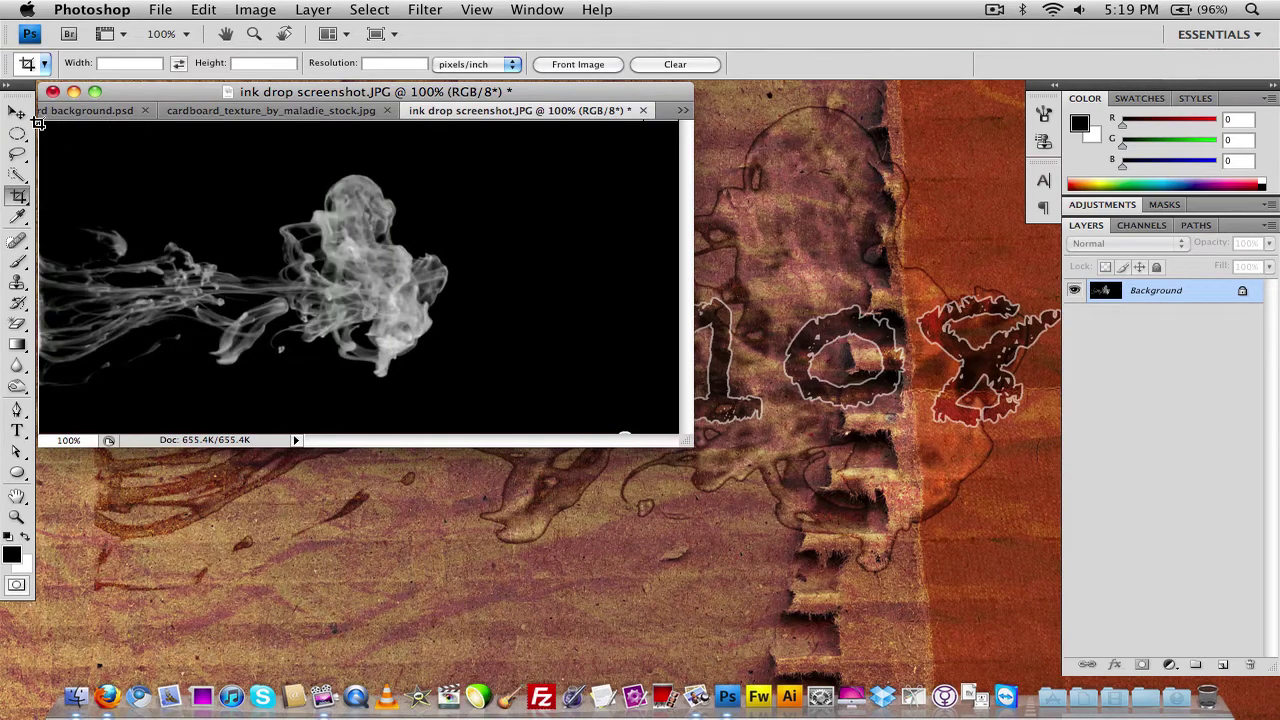
Refine the crop to just the smoke plume on its black background.
{"action": "left_click_drag", "start_coordinate": [37, 120], "coordinate": [669, 428]}
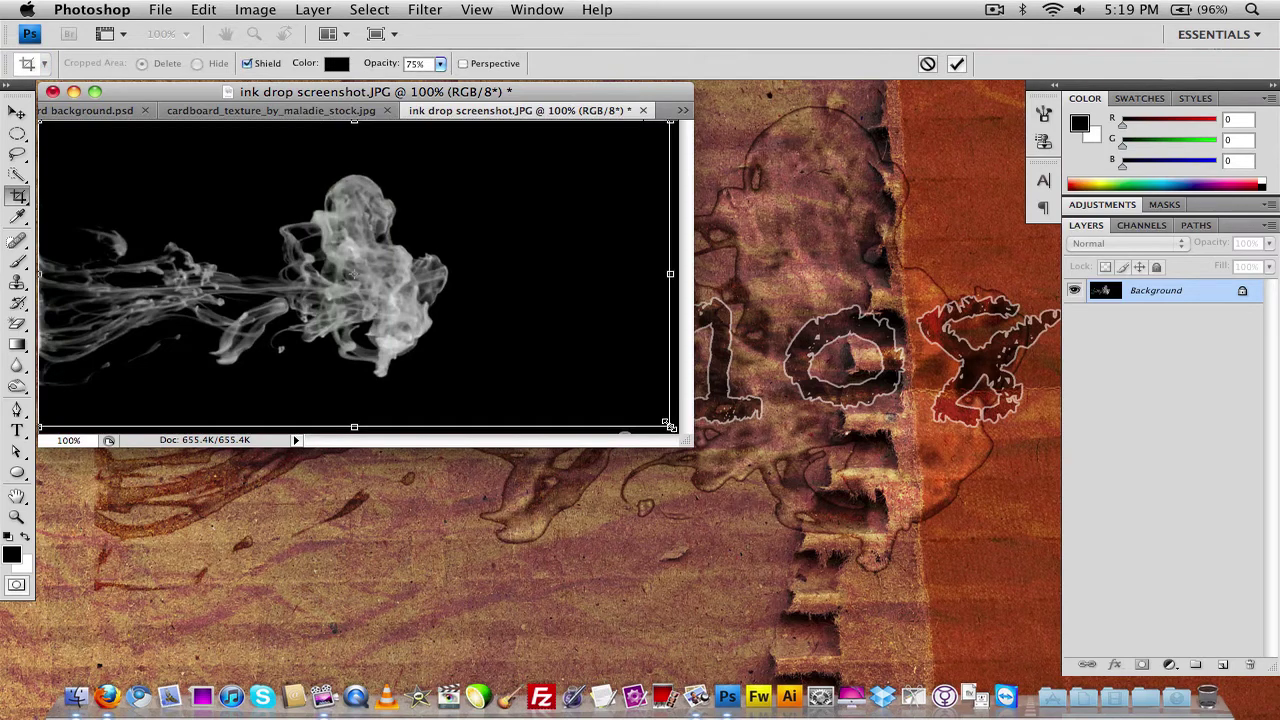
{"action": "key", "text": "Return"}
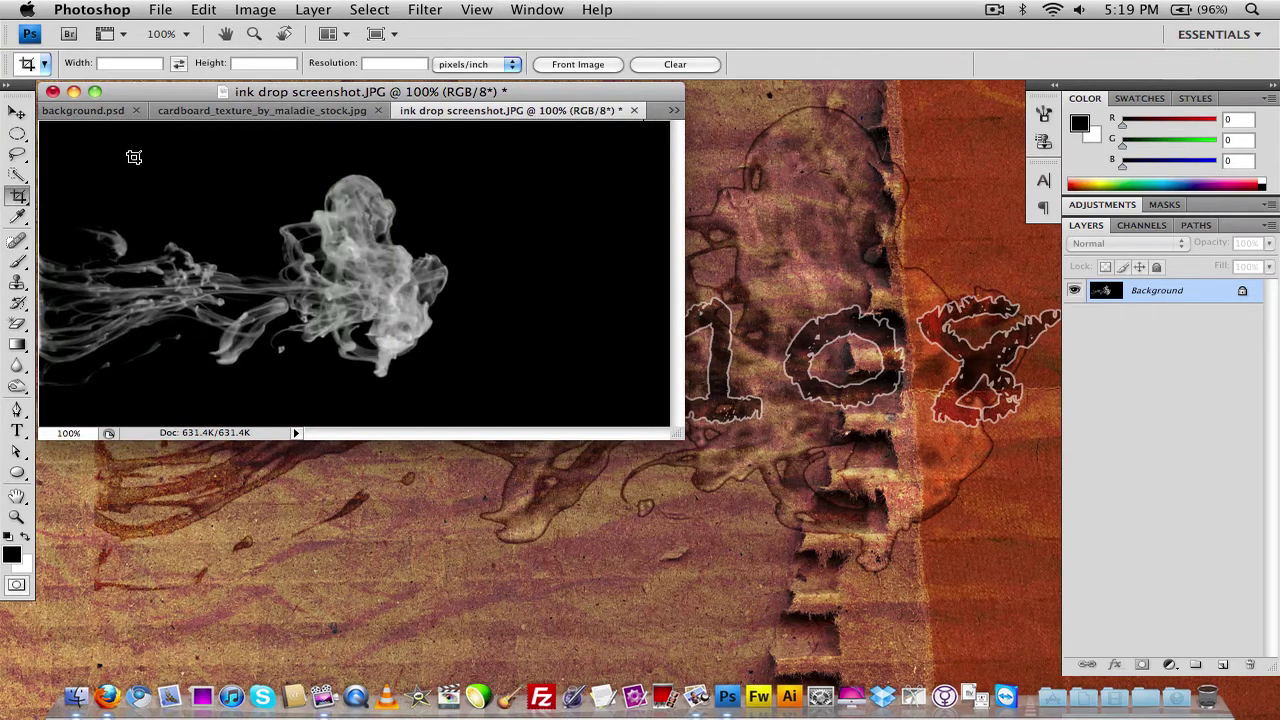
{"action": "key", "text": "super+z"}
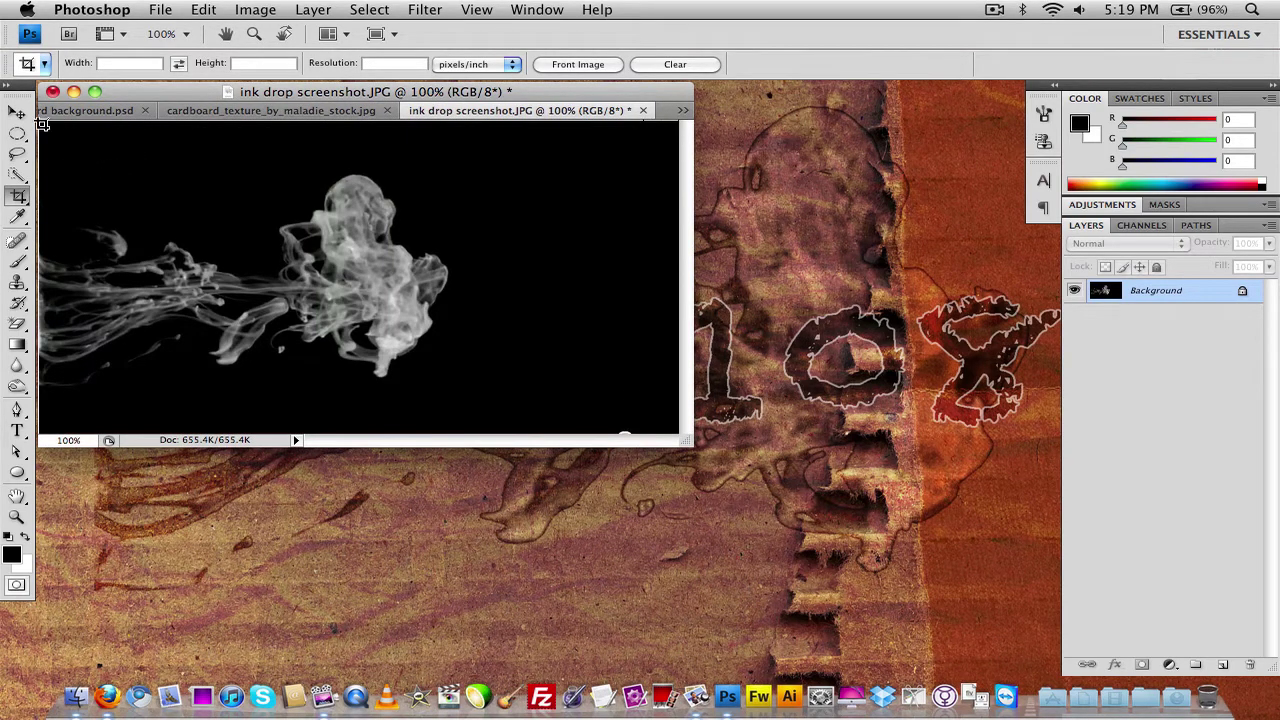
{"action": "left_click_drag", "start_coordinate": [42, 123], "coordinate": [670, 422]}
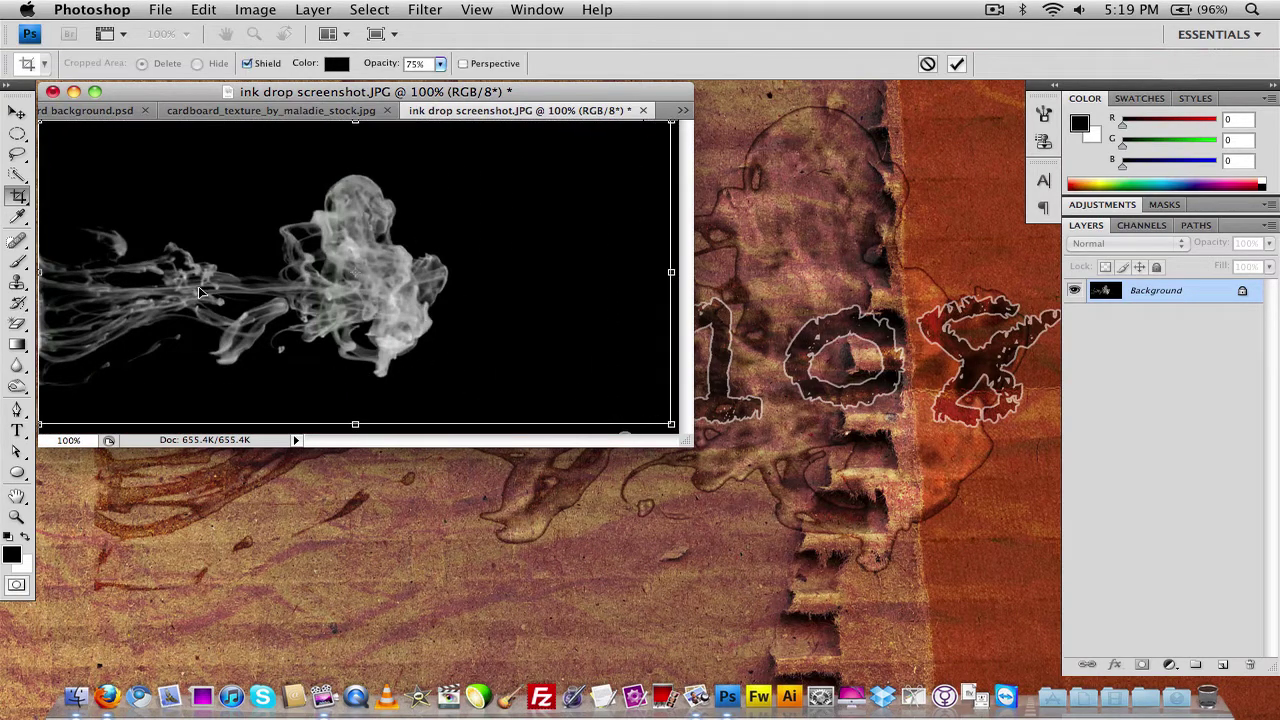
{"action": "key", "text": "Return"}
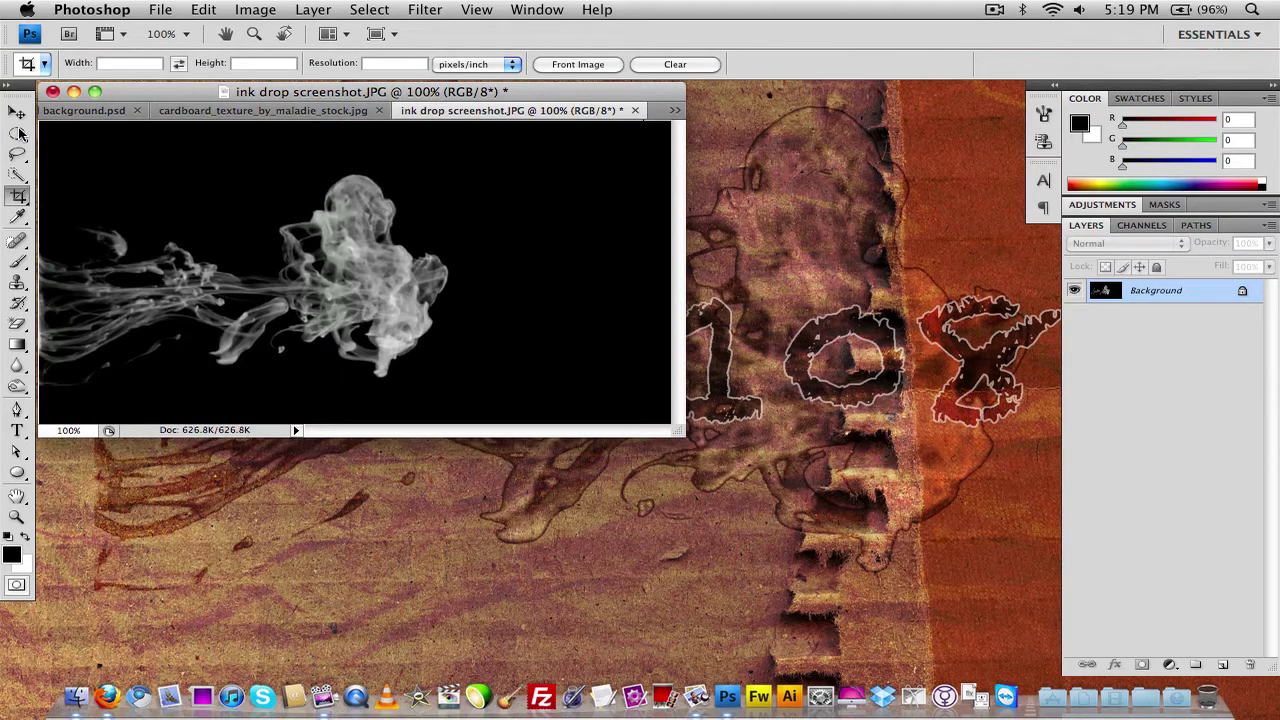
{"action": "left_click_drag", "start_coordinate": [46, 121], "coordinate": [96, 168]}
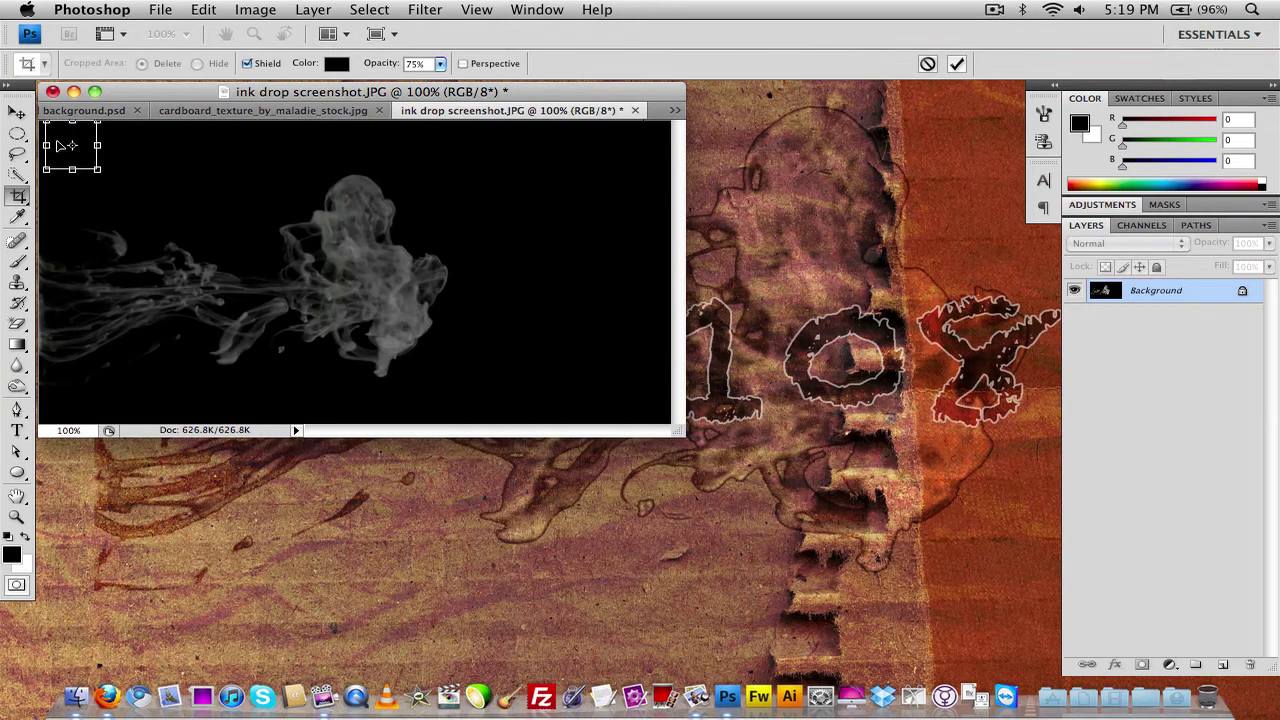
{"action": "left_click_drag", "start_coordinate": [57, 147], "coordinate": [570, 392]}
{"action": "key", "text": "Return"}
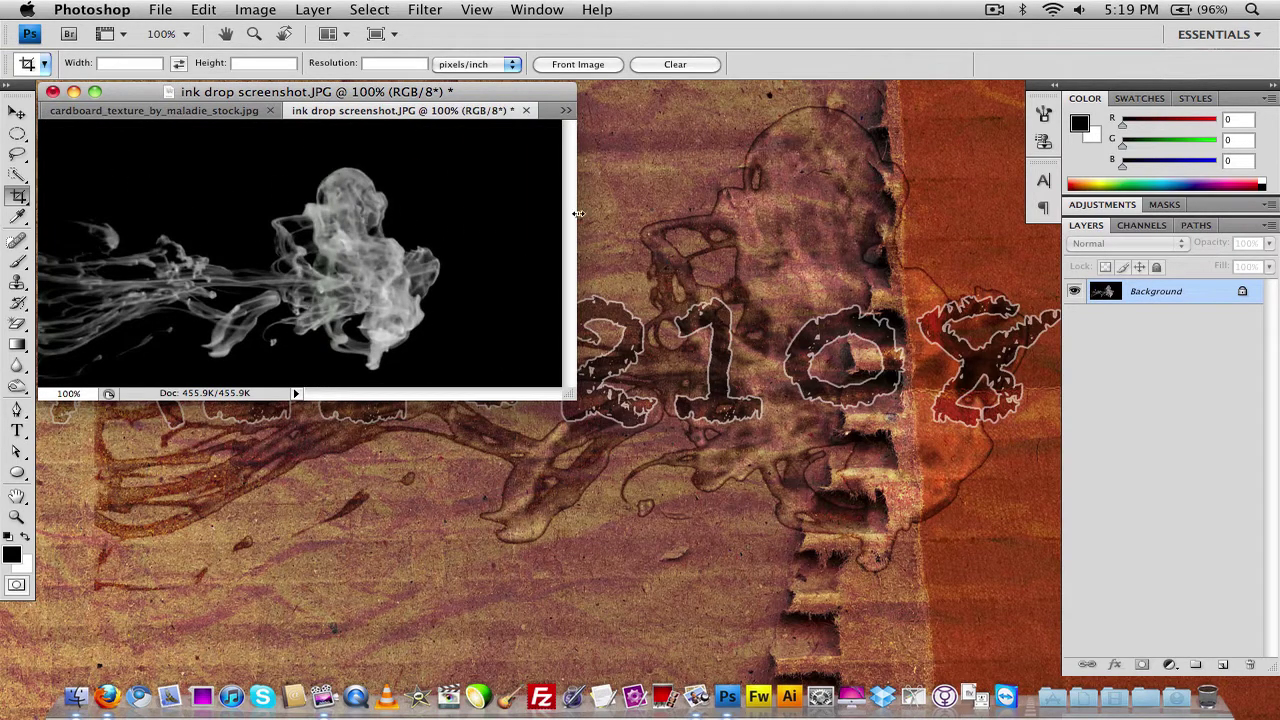
Copy the ink image into the cardboard document as Layer 2 and close the ink file without saving.
{"action": "left_click", "coordinate": [17, 113]}
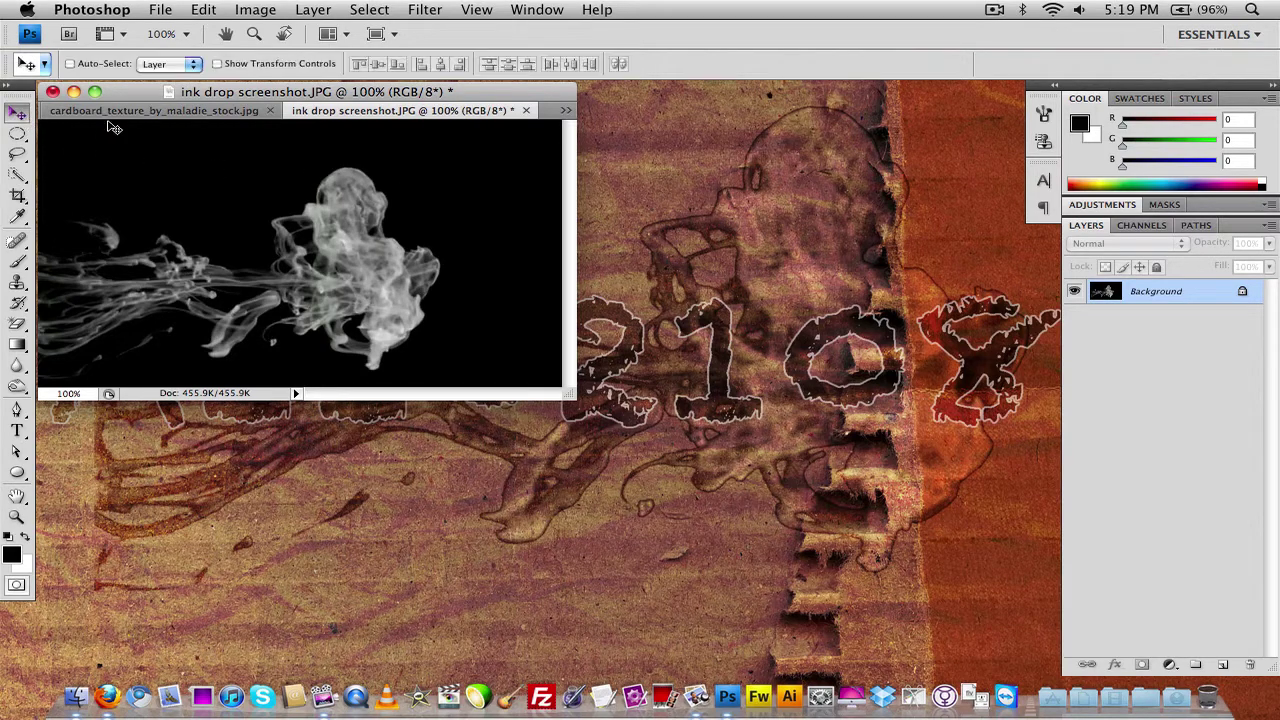
{"action": "mouse_move", "coordinate": [340, 125]}
{"action": "left_mouse_down"}
{"action": "mouse_move", "coordinate": [586, 237]}
{"action": "mouse_move", "coordinate": [400, 333]}
{"action": "left_mouse_up"}
{"action": "left_click", "coordinate": [95, 92]}
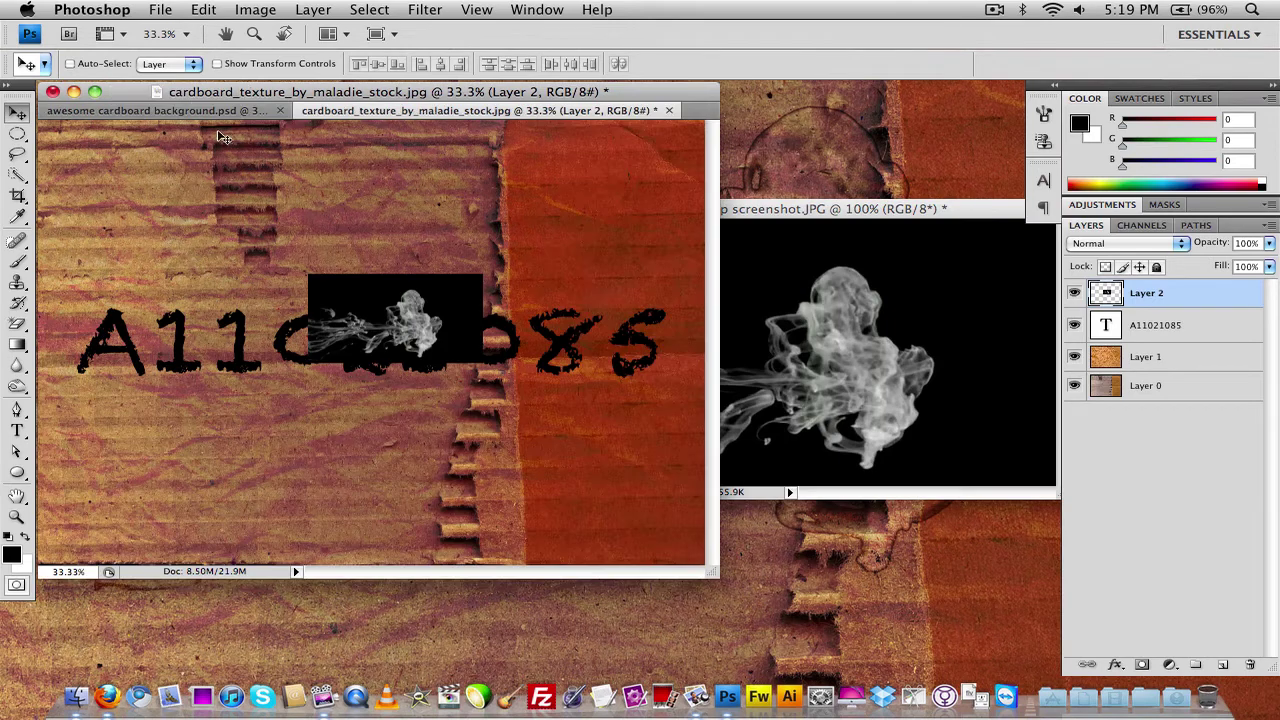
{"action": "left_click", "coordinate": [830, 263]}
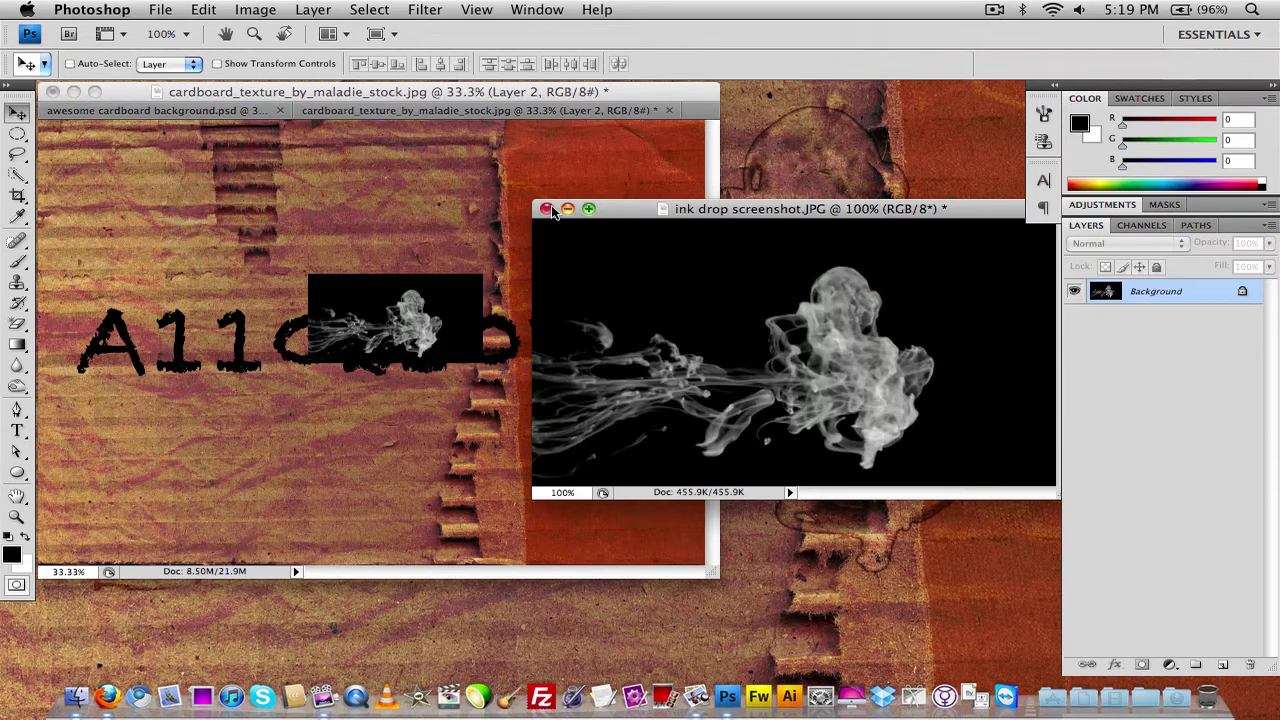
{"action": "left_click", "coordinate": [547, 209]}
{"action": "left_click", "coordinate": [540, 230]}
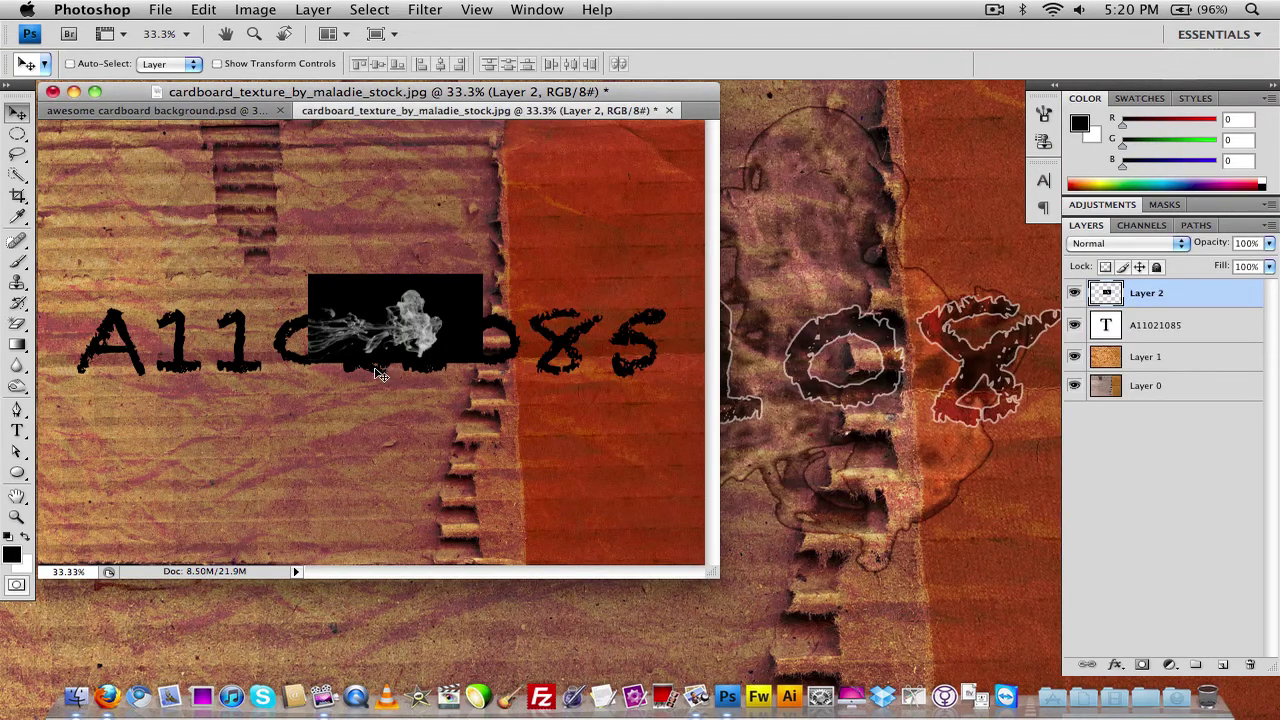
Scale the smoke layer proportionally to about 382% and position it over the cardboard.
{"action": "key", "text": "super+t"}
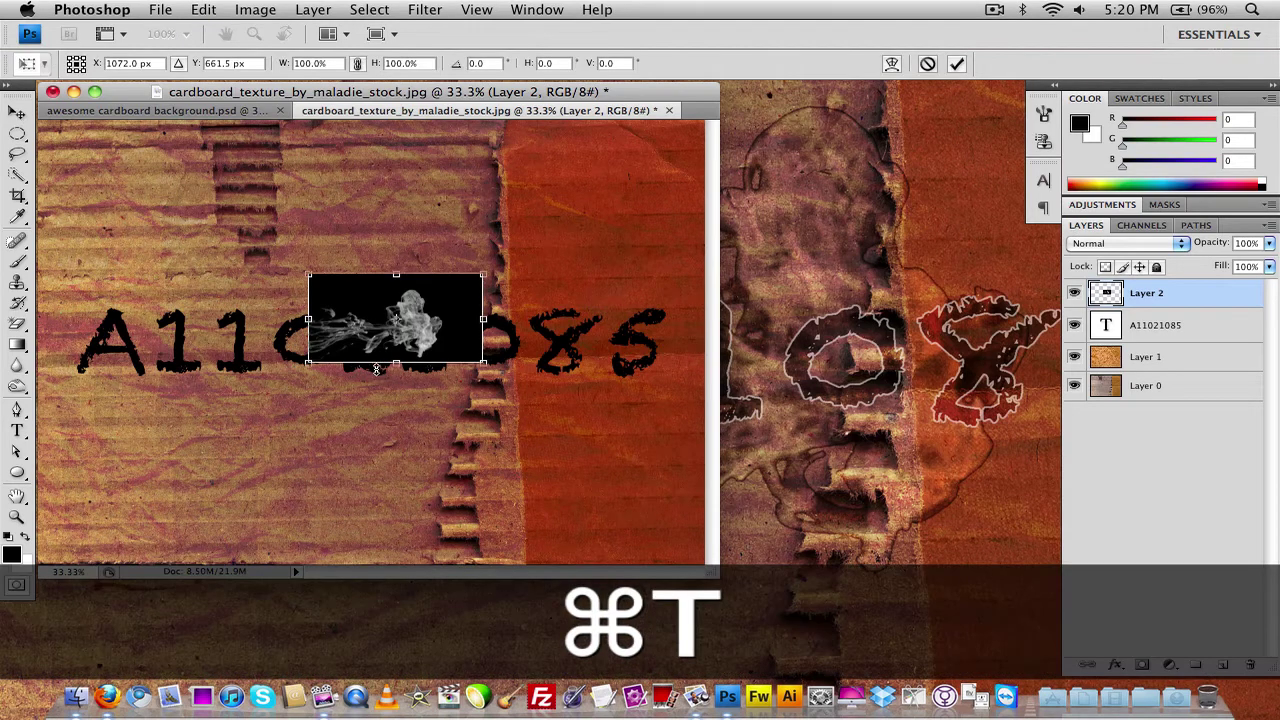
{"action": "key", "text": "shift"}
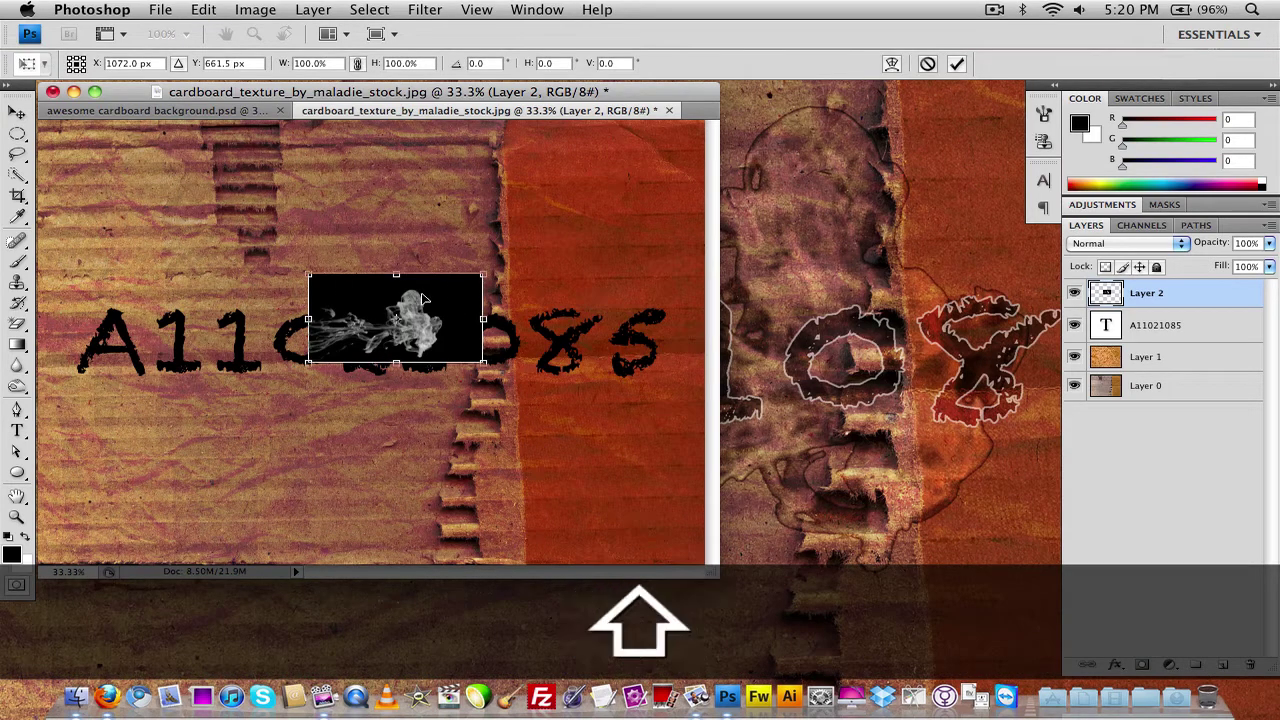
{"action": "left_click_drag", "start_coordinate": [488, 278], "coordinate": [998, 15]}
{"action": "left_click_drag", "start_coordinate": [585, 232], "coordinate": [337, 369]}
{"action": "left_click_drag", "start_coordinate": [48, 145], "coordinate": [60, 157]}
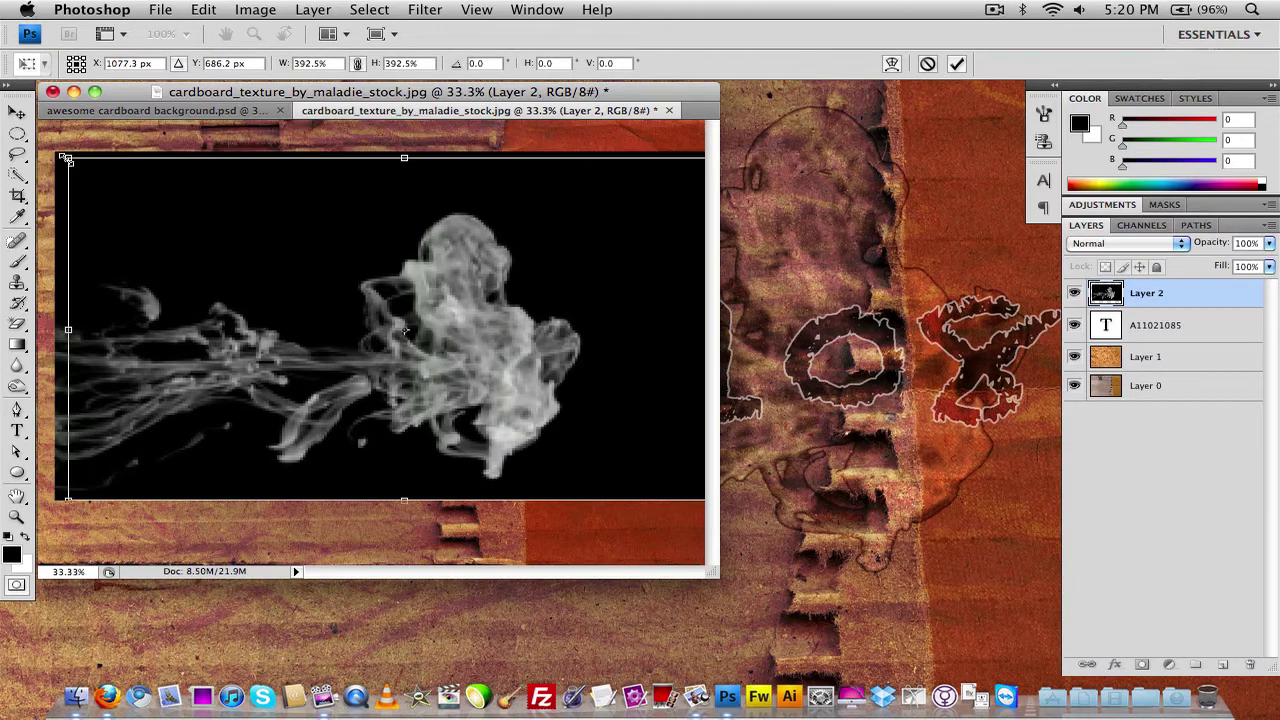
{"action": "mouse_move", "coordinate": [303, 320]}
{"action": "left_mouse_down"}
{"action": "mouse_move", "coordinate": [257, 323]}
{"action": "mouse_move", "coordinate": [281, 323]}
{"action": "left_mouse_up"}
{"action": "key", "text": "Return"}
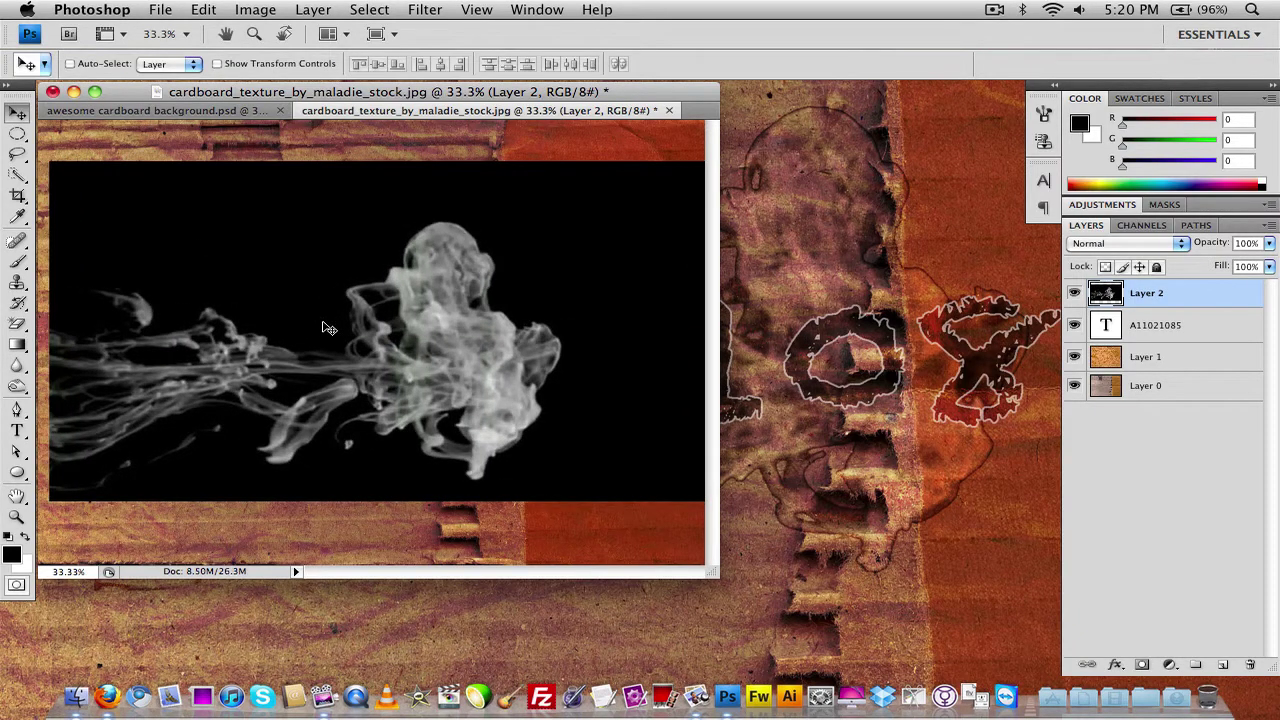
{"action": "key", "text": "shift+Right"}
{"action": "key", "text": "shift+Right"}
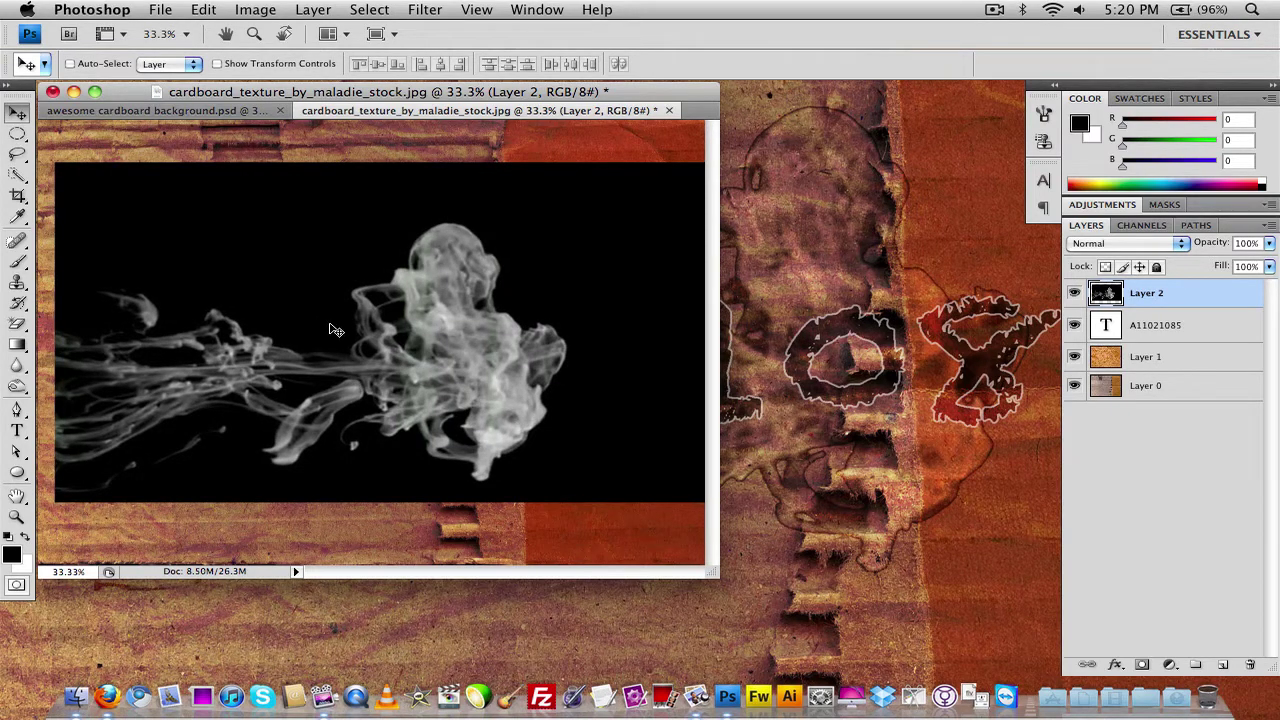
Hide the other layers and delete the smoke's black background using Color Range.
{"action": "left_click", "coordinate": [1074, 325]}
{"action": "left_click", "coordinate": [1071, 366]}
{"action": "left_click", "coordinate": [1071, 394]}
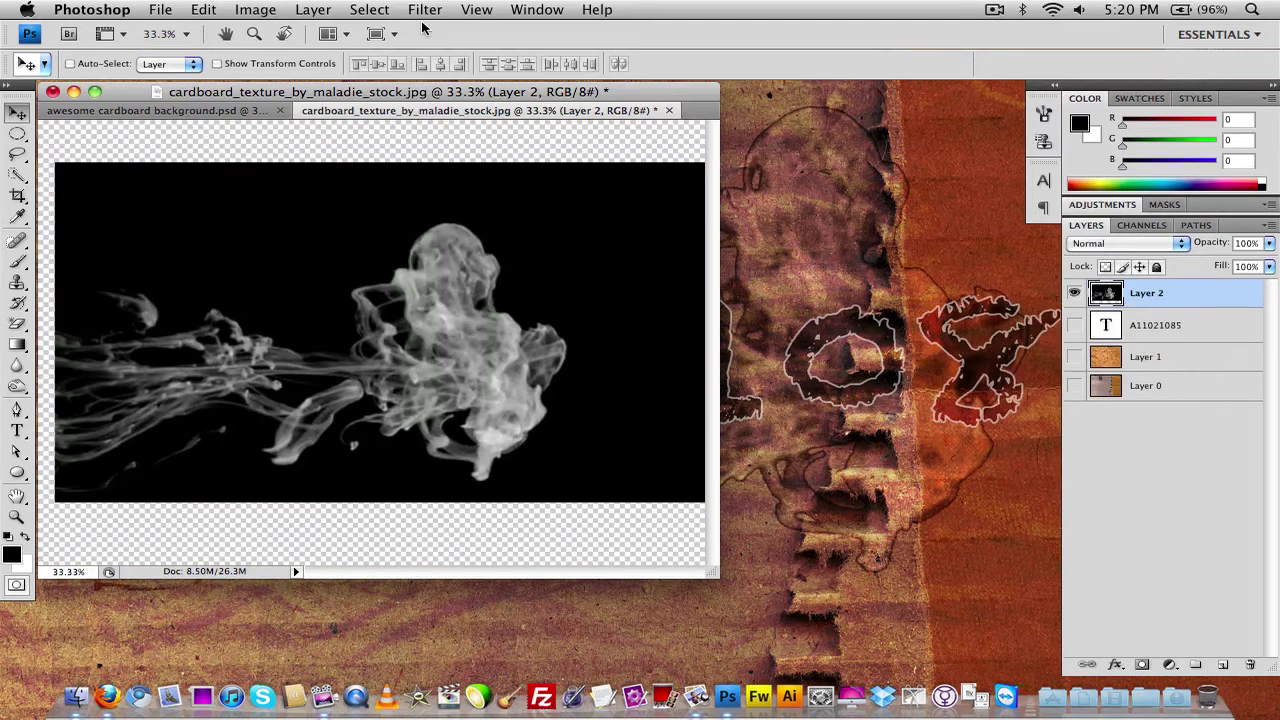
{"action": "left_click", "coordinate": [380, 8]}
{"action": "left_click", "coordinate": [380, 8]}
{"action": "left_click", "coordinate": [380, 9]}
{"action": "left_click", "coordinate": [455, 205]}
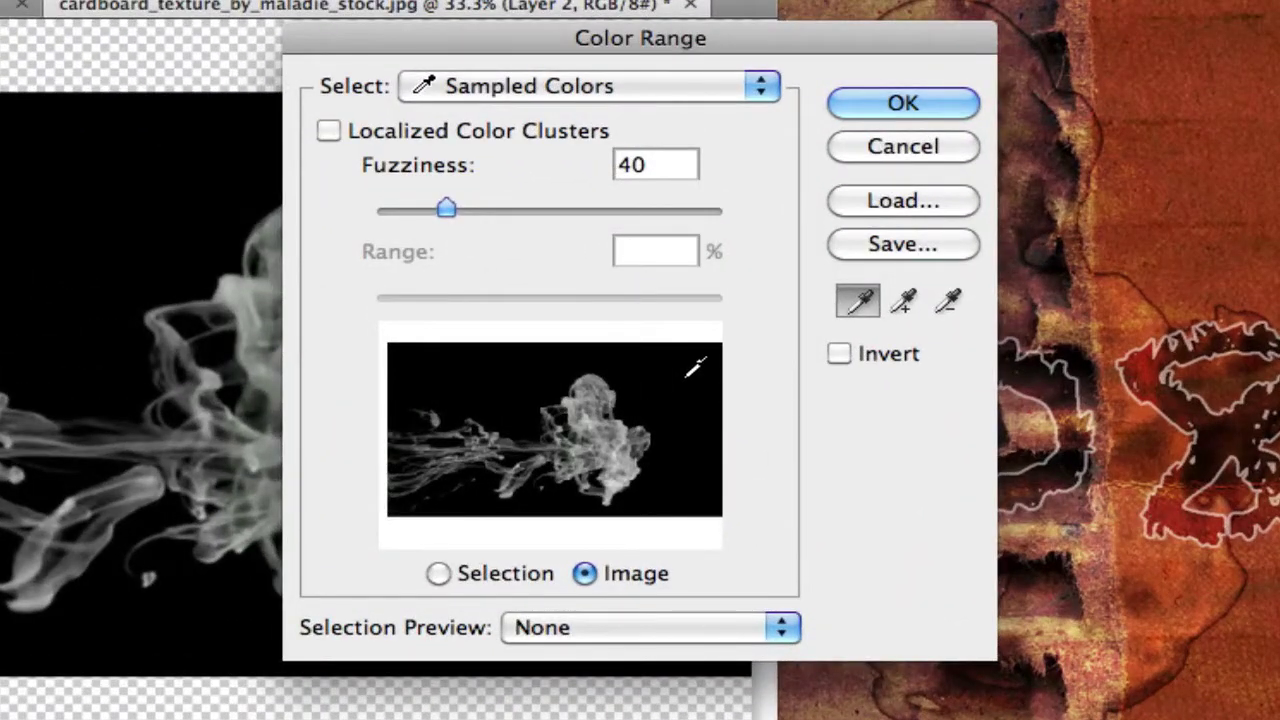
{"action": "left_click", "coordinate": [871, 111]}
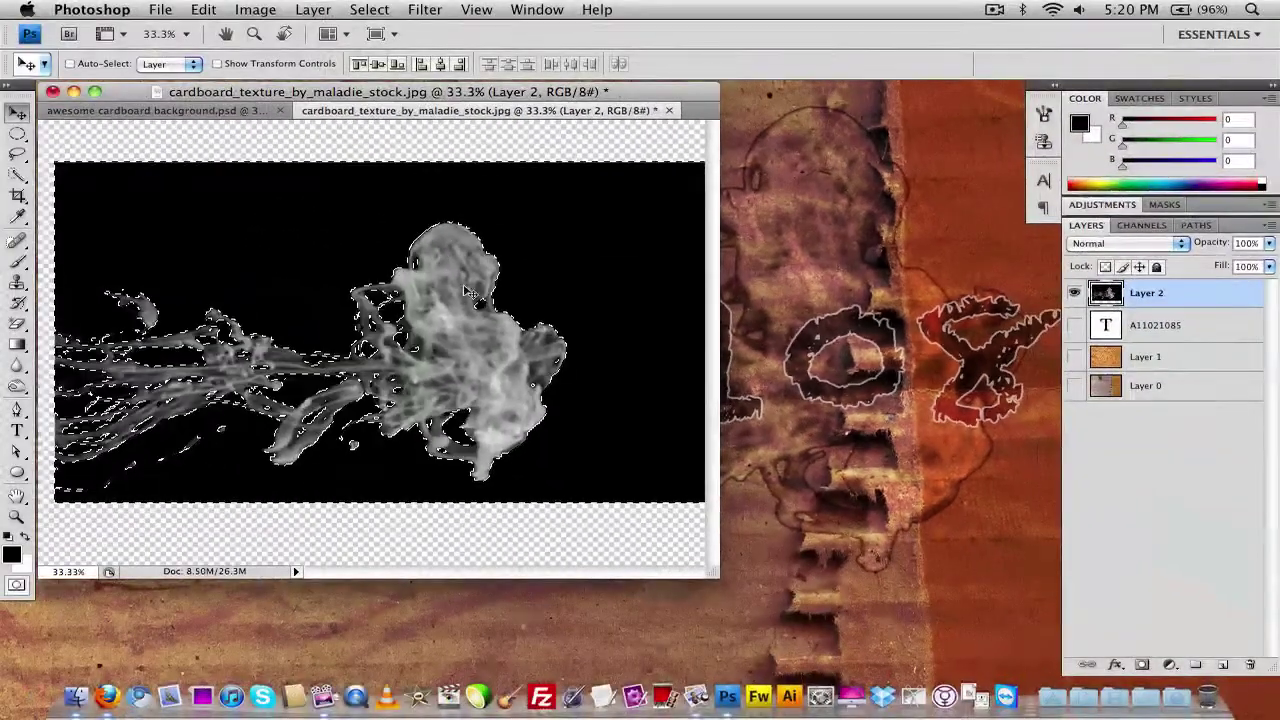
{"action": "key", "text": "Delete"}
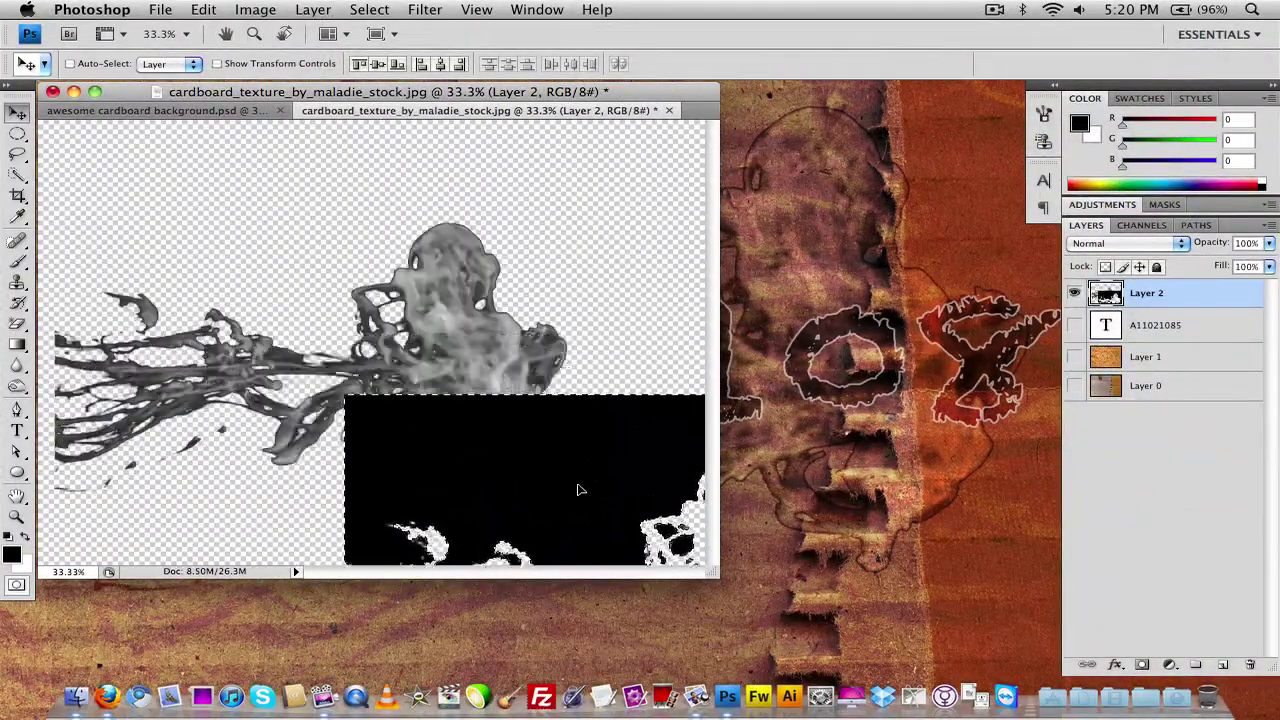
{"action": "key", "text": "ctrl+z"}
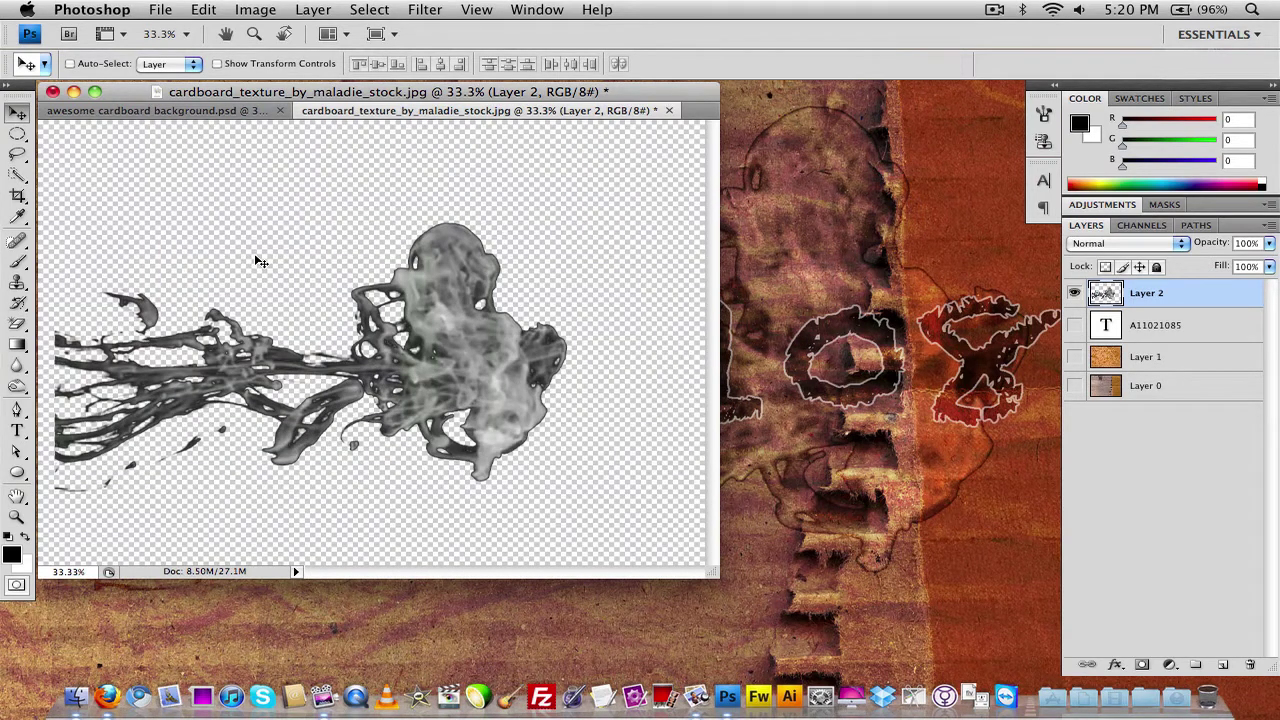
Show the text, Layer 1 and Layer 0 again and move the smoke over the text.
{"action": "left_click", "coordinate": [1074, 325]}
{"action": "left_click", "coordinate": [1074, 357]}
{"action": "left_click", "coordinate": [1074, 385]}
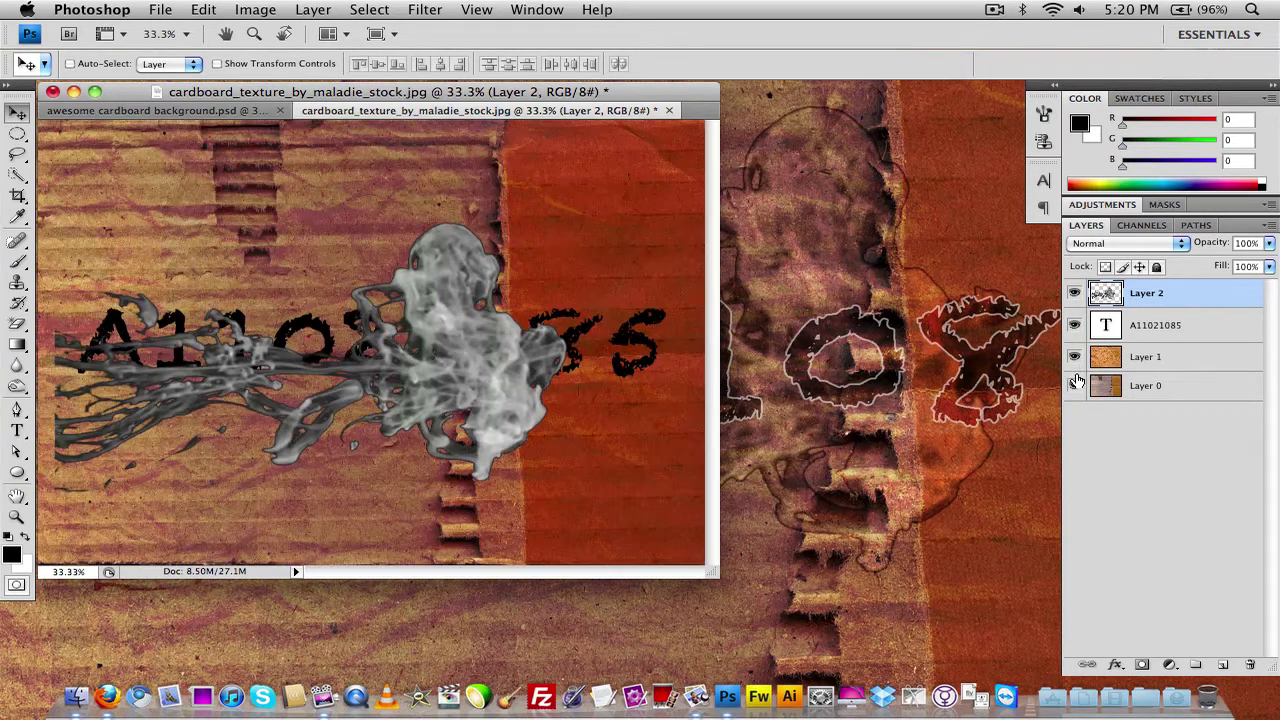
{"action": "left_click_drag", "start_coordinate": [430, 362], "coordinate": [458, 342]}
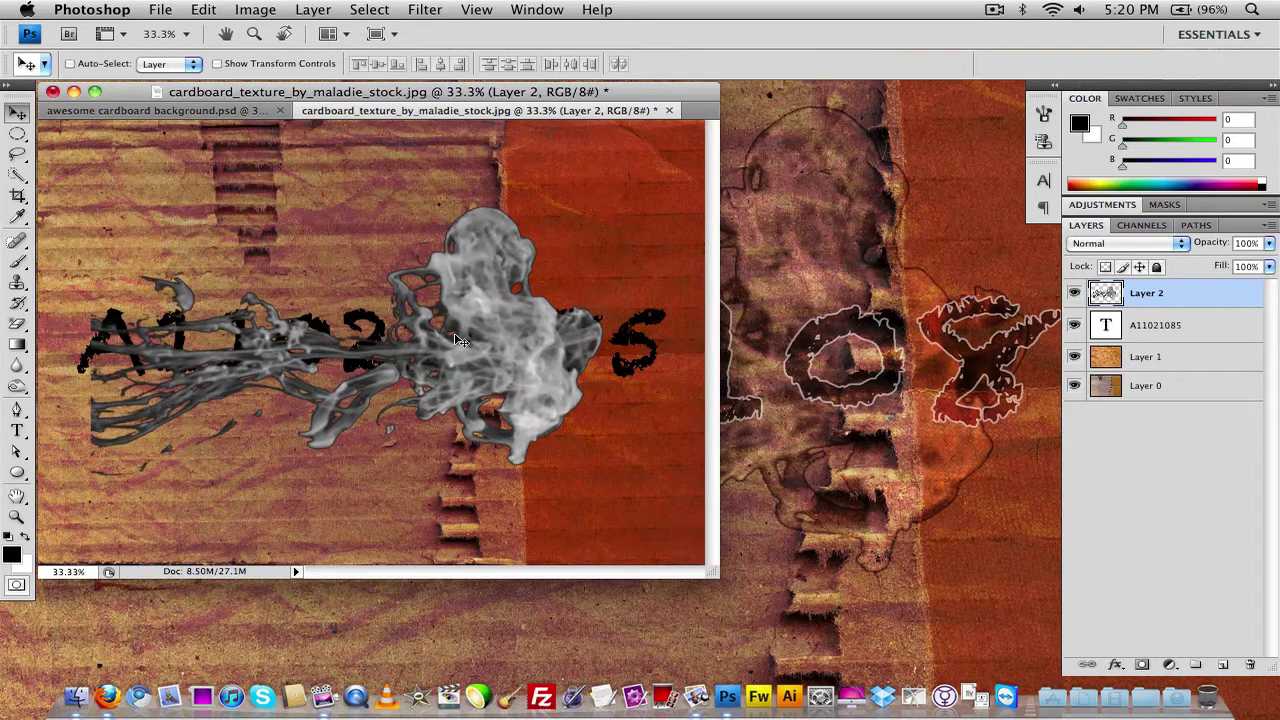
After checking the reference document, set the smoke Layer 2 to Overlay and move the text layer above it.
{"action": "left_click", "coordinate": [223, 111]}
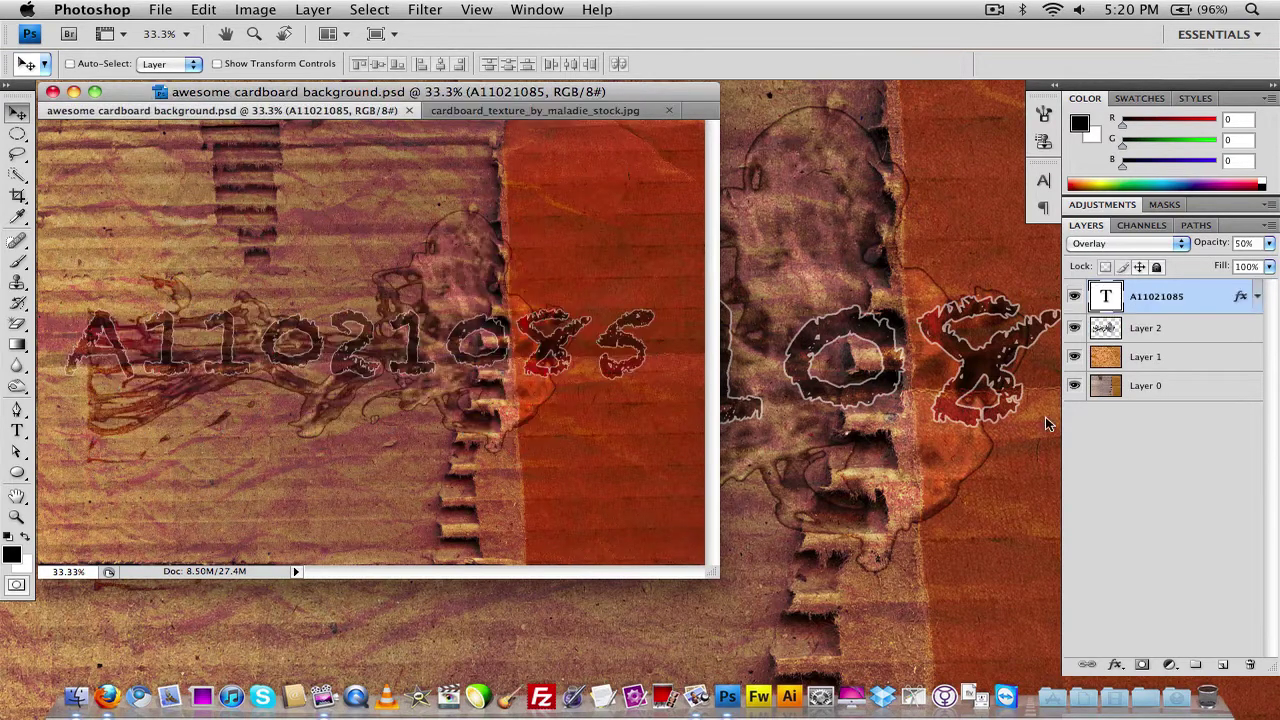
{"action": "left_click", "coordinate": [1157, 333]}
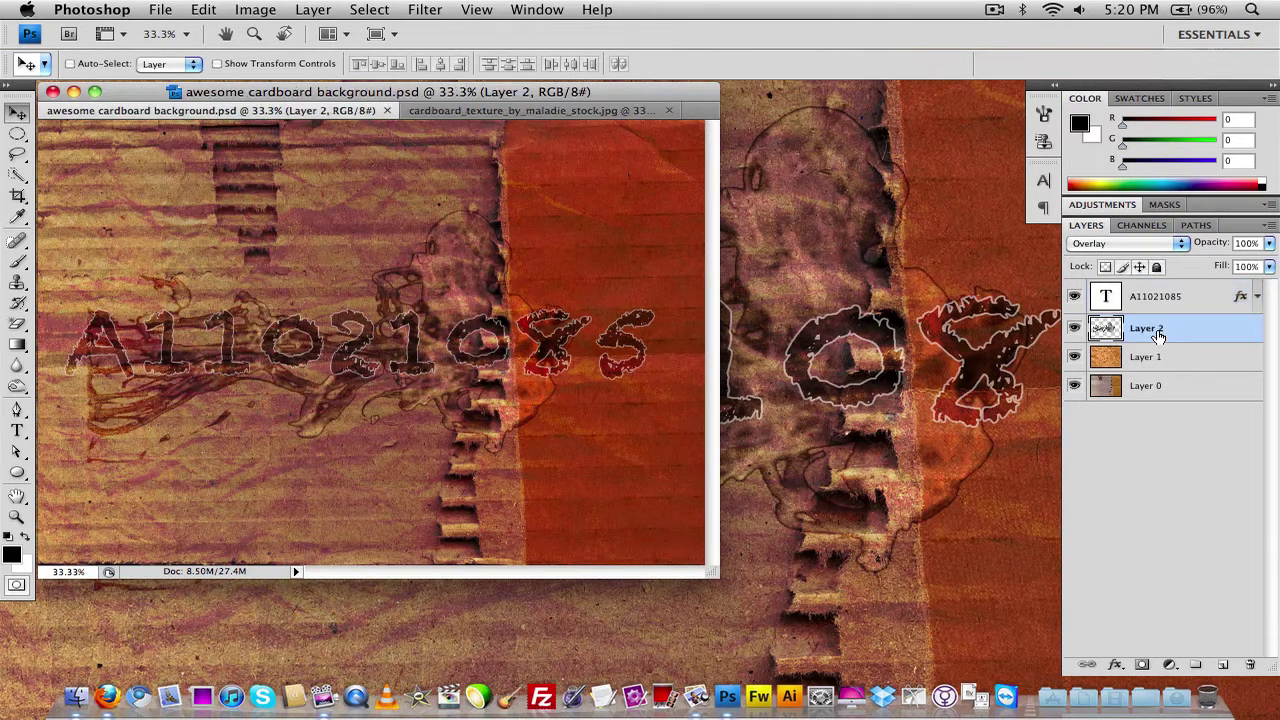
{"action": "left_click", "coordinate": [562, 113]}
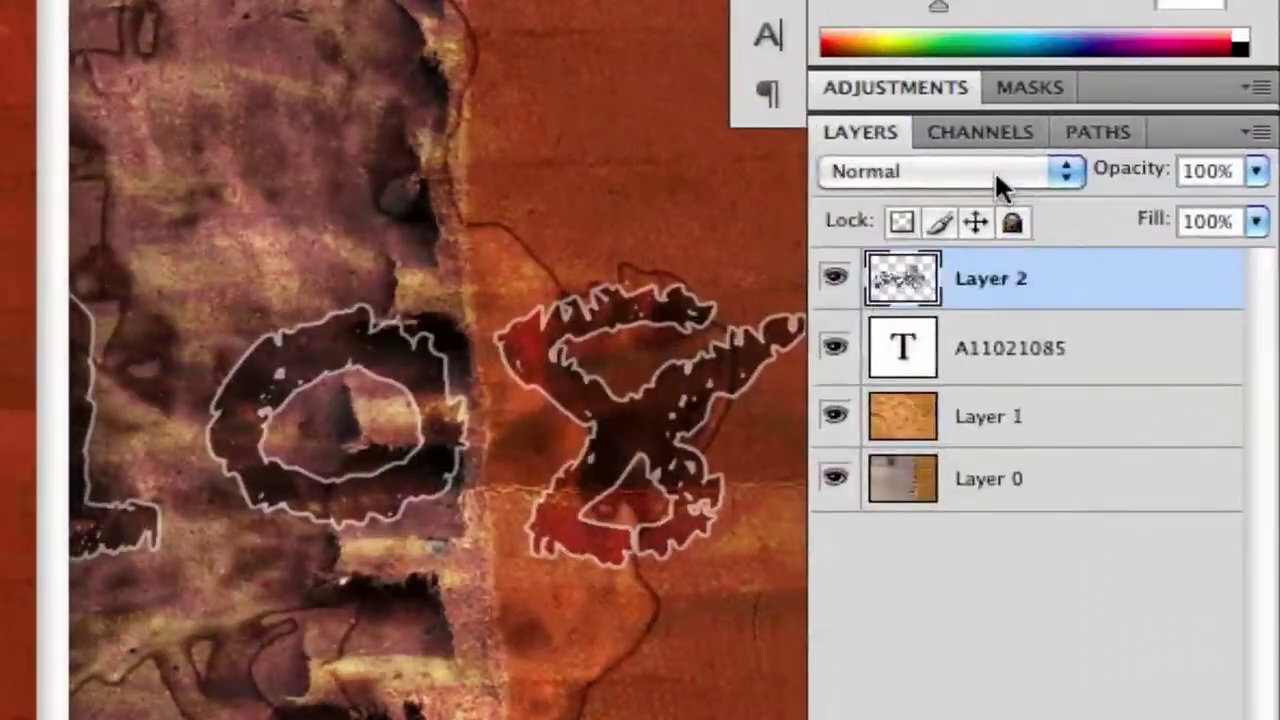
{"action": "left_click", "coordinate": [1150, 243]}
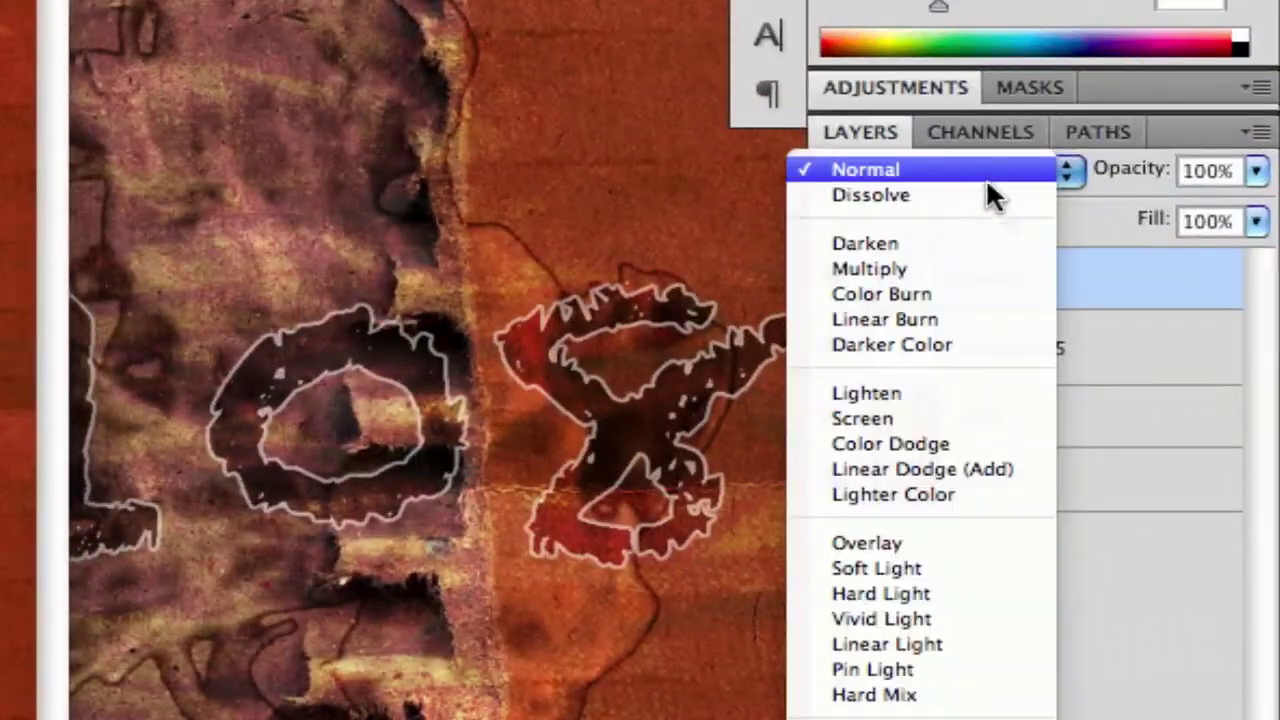
{"action": "left_click", "coordinate": [884, 543]}
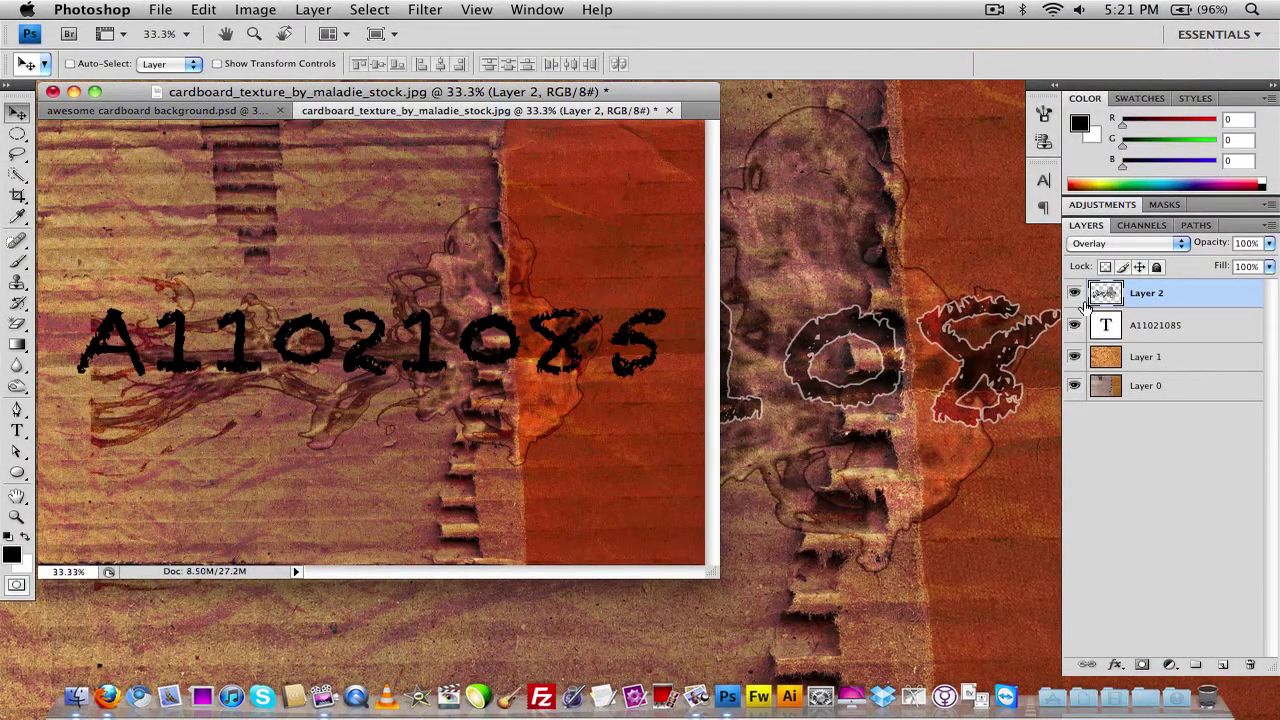
{"action": "mouse_move", "coordinate": [1200, 307]}
{"action": "left_mouse_down"}
{"action": "mouse_move", "coordinate": [1197, 330]}
{"action": "mouse_move", "coordinate": [1184, 324]}
{"action": "mouse_move", "coordinate": [1180, 292]}
{"action": "left_mouse_up"}
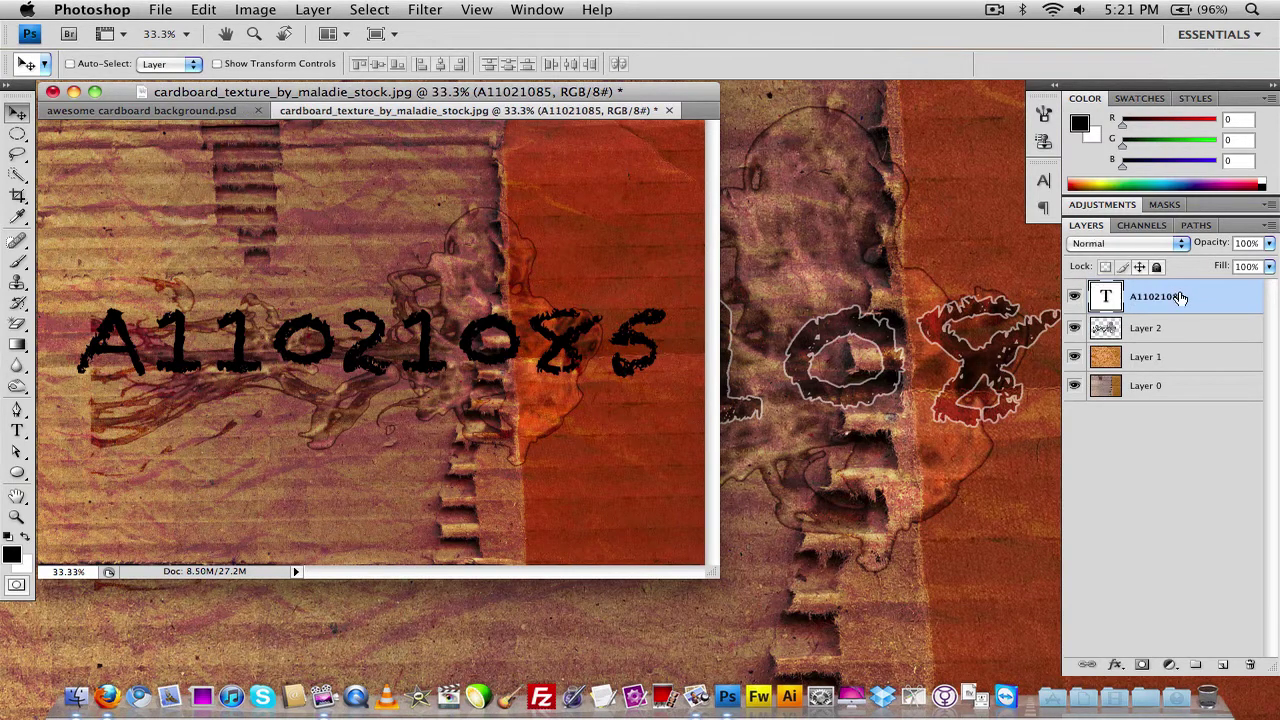
Give the A11021085 text layer Overlay blending, a 3 px white outside stroke, and 53% opacity.
{"action": "left_click", "coordinate": [1155, 245]}
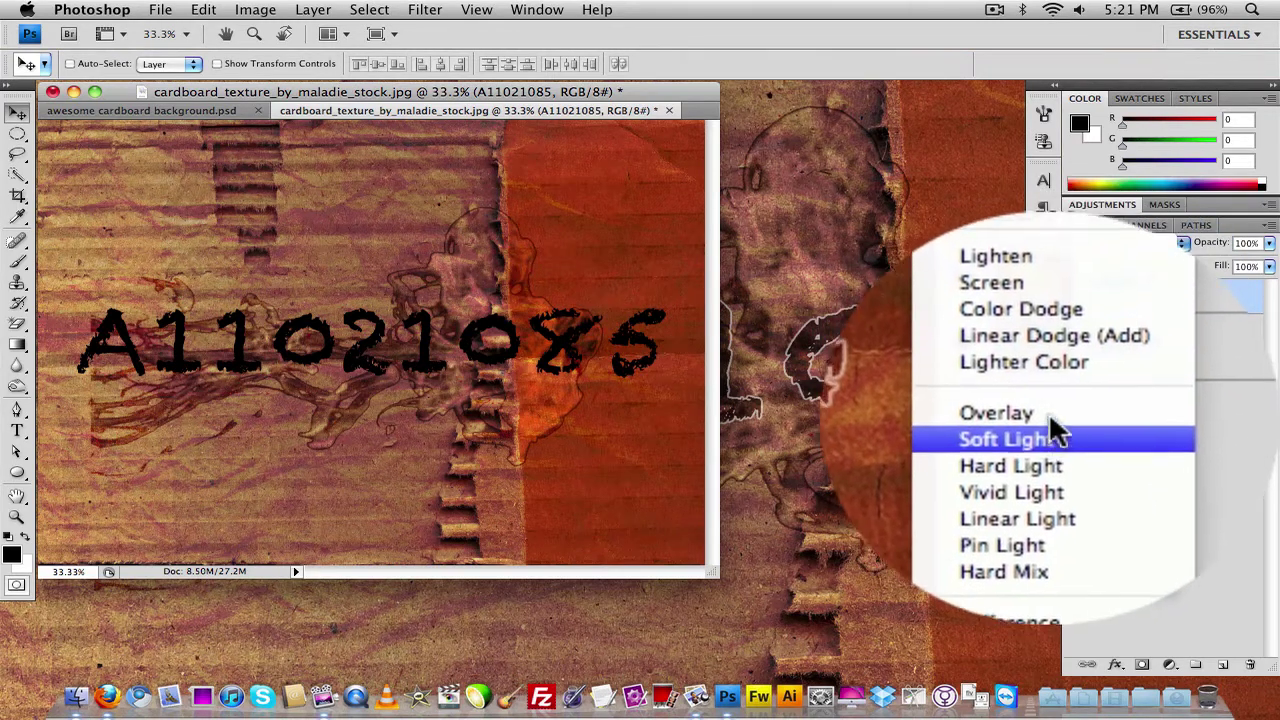
{"action": "left_click", "coordinate": [1048, 412]}
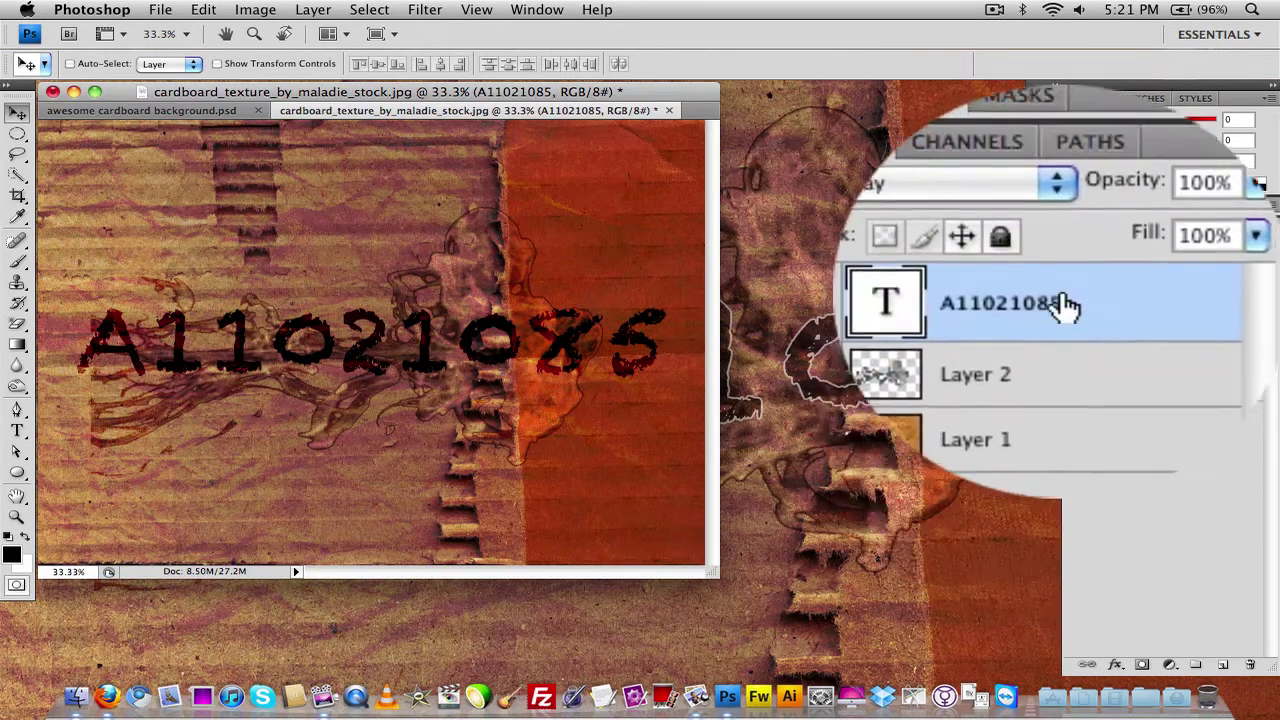
{"action": "right_click", "coordinate": [1058, 310]}
{"action": "left_click", "coordinate": [1050, 217]}
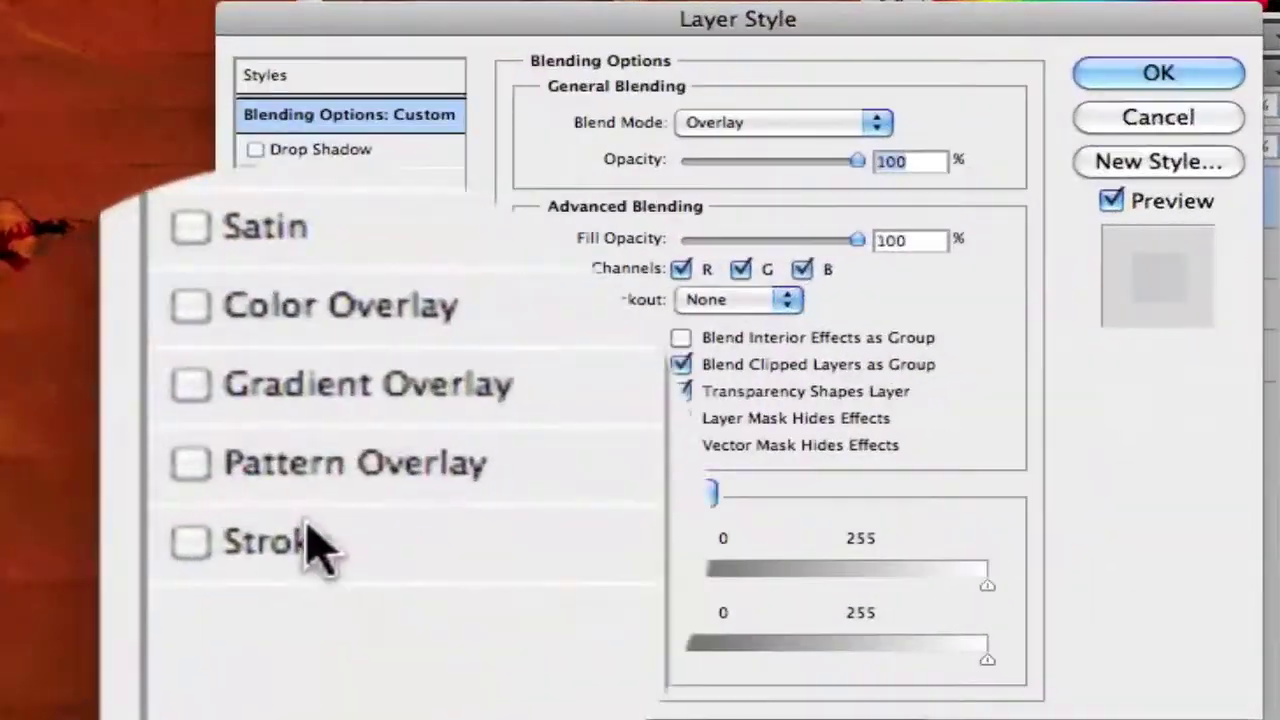
{"action": "left_click", "coordinate": [700, 428]}
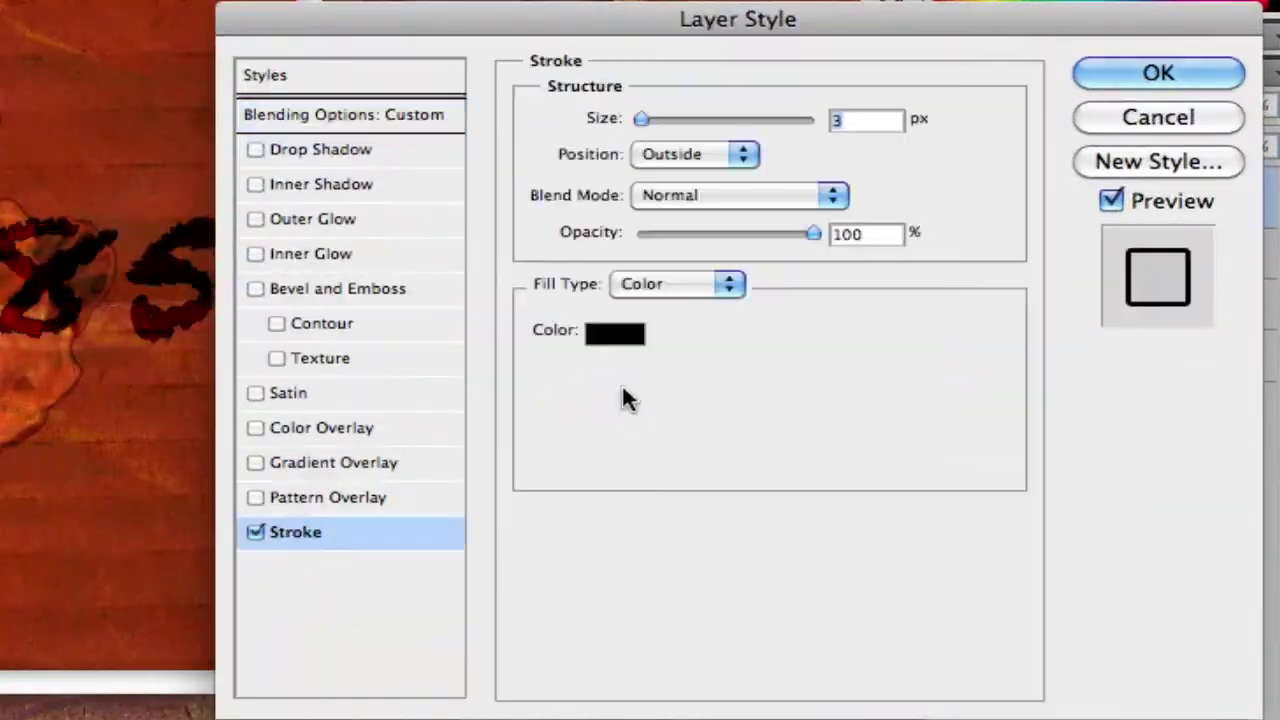
{"action": "left_click", "coordinate": [620, 334]}
{"action": "left_click", "coordinate": [282, 151]}
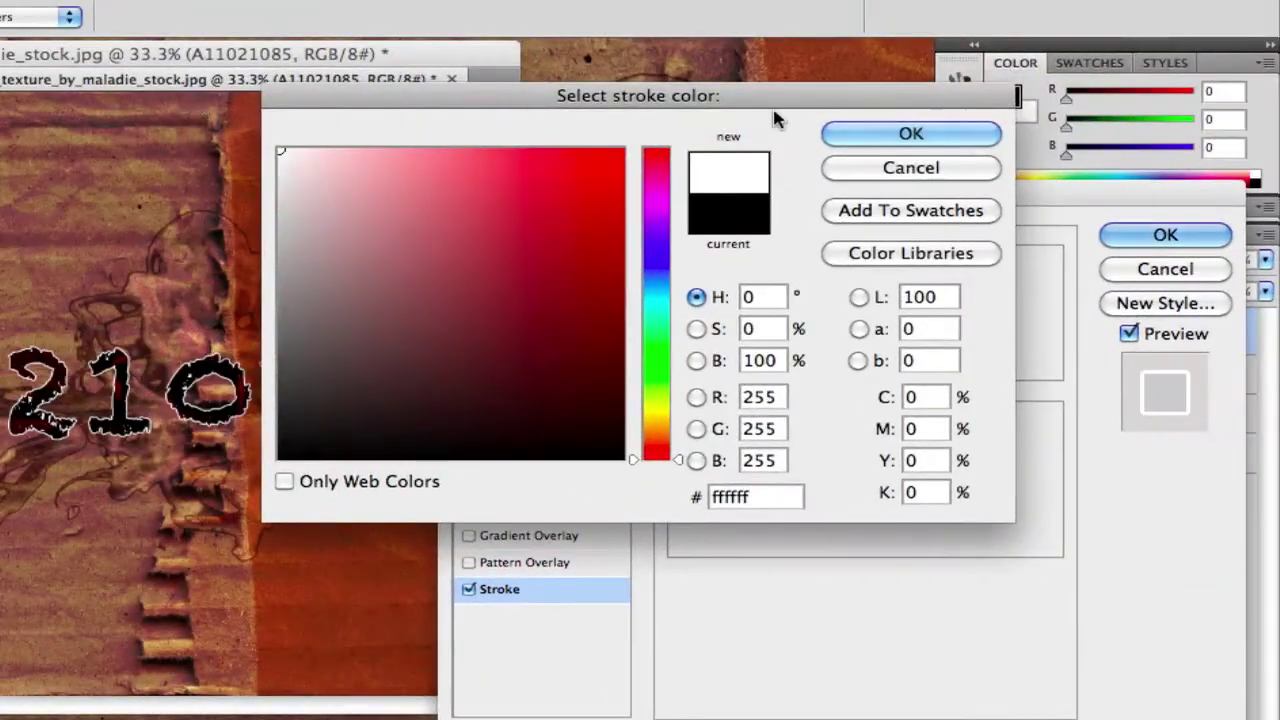
{"action": "left_click", "coordinate": [903, 133]}
{"action": "left_click", "coordinate": [1140, 234]}
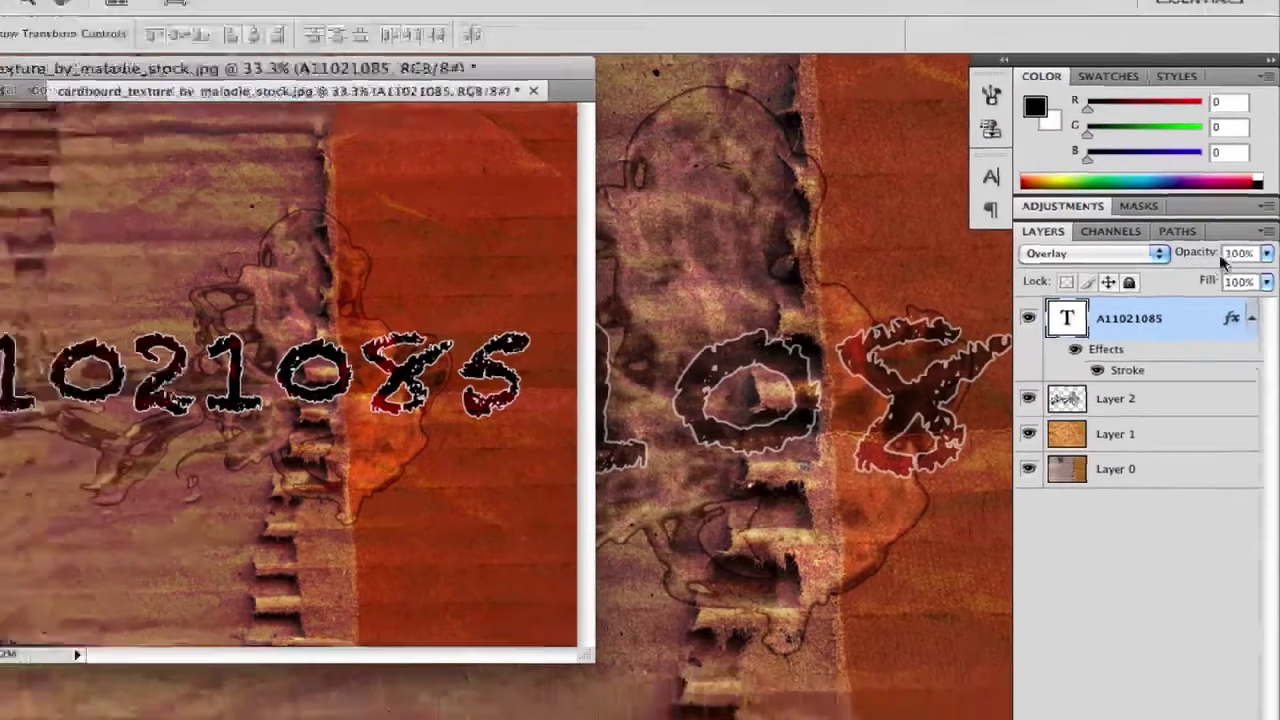
{"action": "left_click", "coordinate": [1266, 254]}
{"action": "left_click_drag", "start_coordinate": [1262, 275], "coordinate": [1147, 260]}
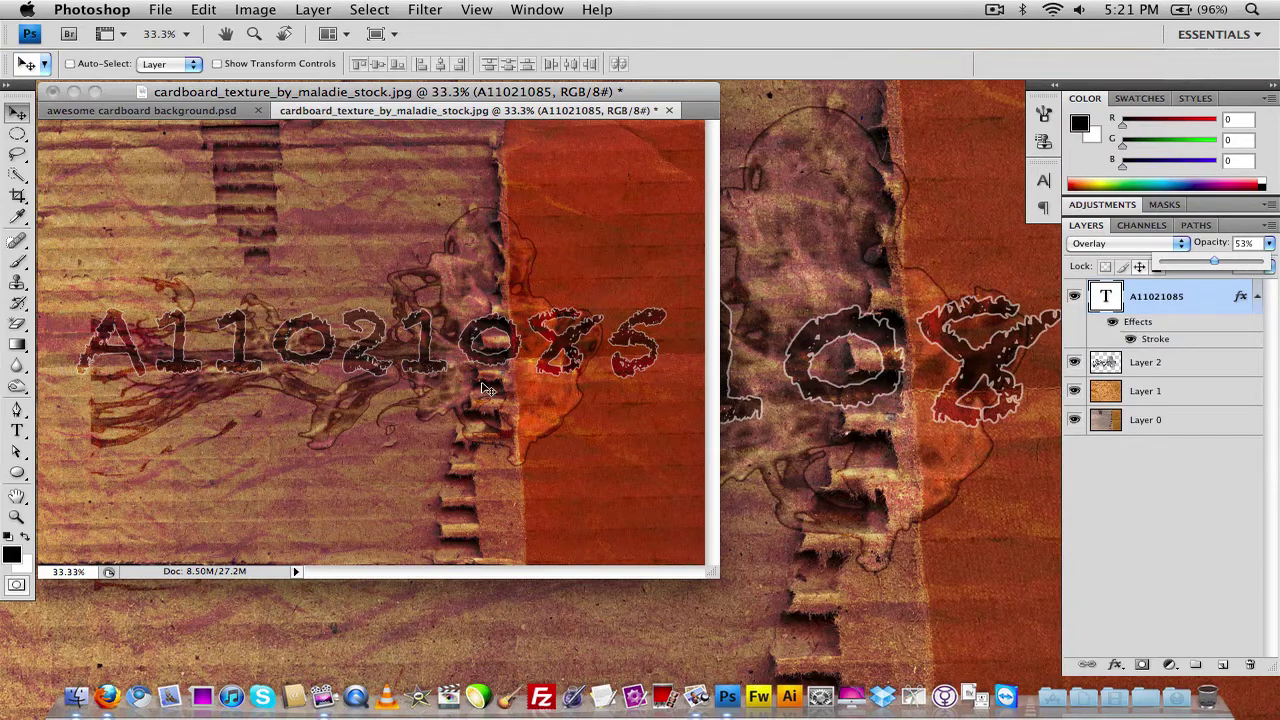
Hide the A11021085 text layer and add a layer mask to the ink-drop Layer 2.
{"action": "left_click", "coordinate": [133, 110]}
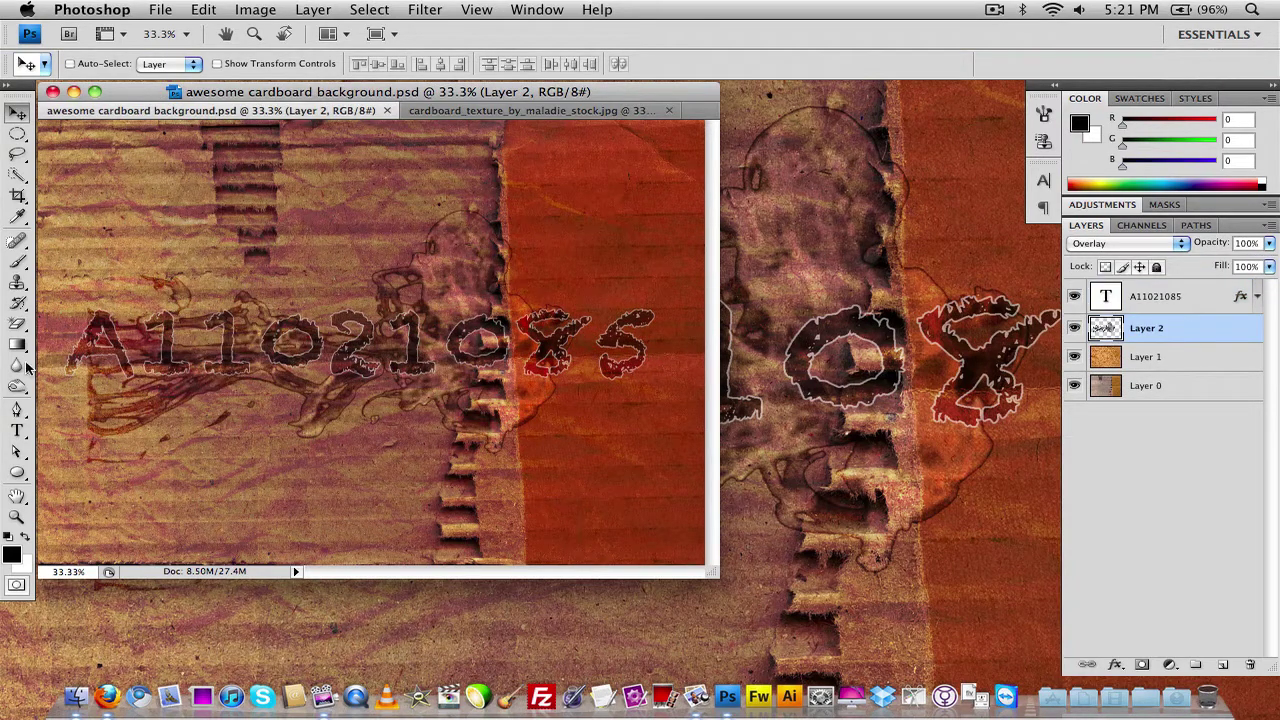
{"action": "left_click", "coordinate": [462, 112]}
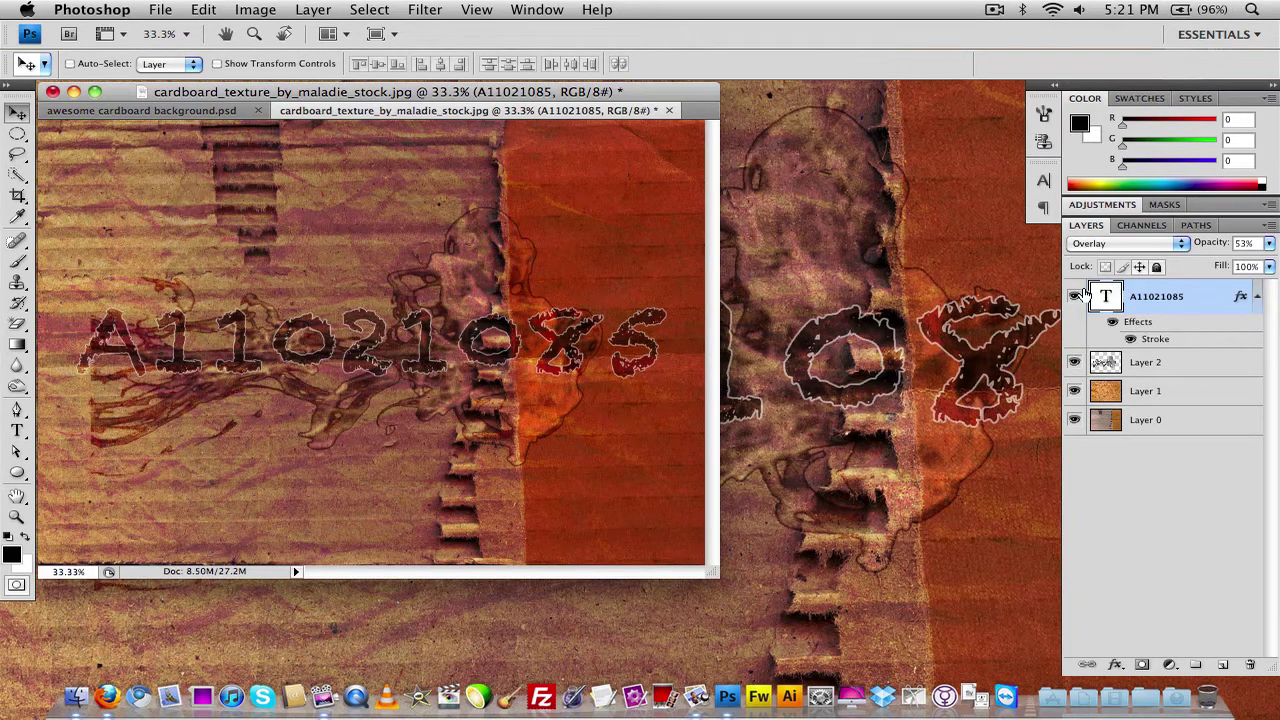
{"action": "left_click", "coordinate": [1076, 298]}
{"action": "left_click", "coordinate": [1170, 365]}
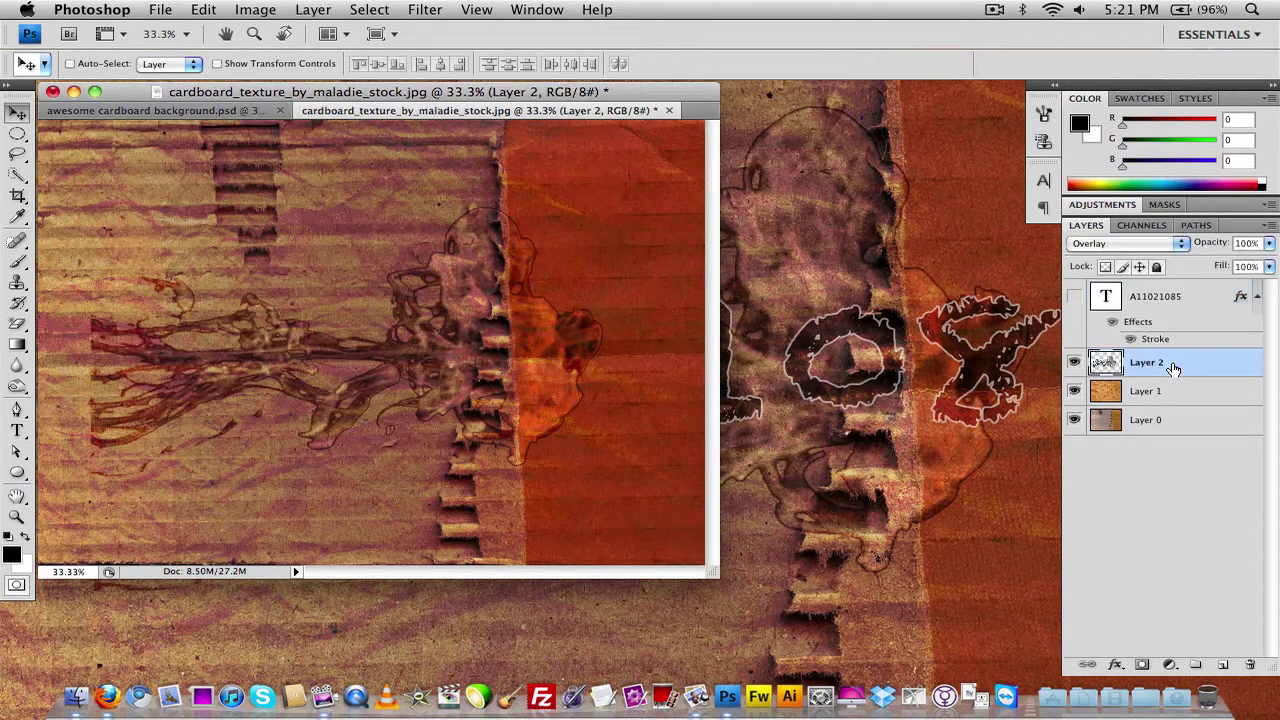
{"action": "left_click", "coordinate": [1142, 664]}
Erase the left end of the ink-drop branches on the mask, then show and reselect the text layer.
{"action": "left_click_drag", "start_coordinate": [17, 323], "coordinate": [67, 330]}
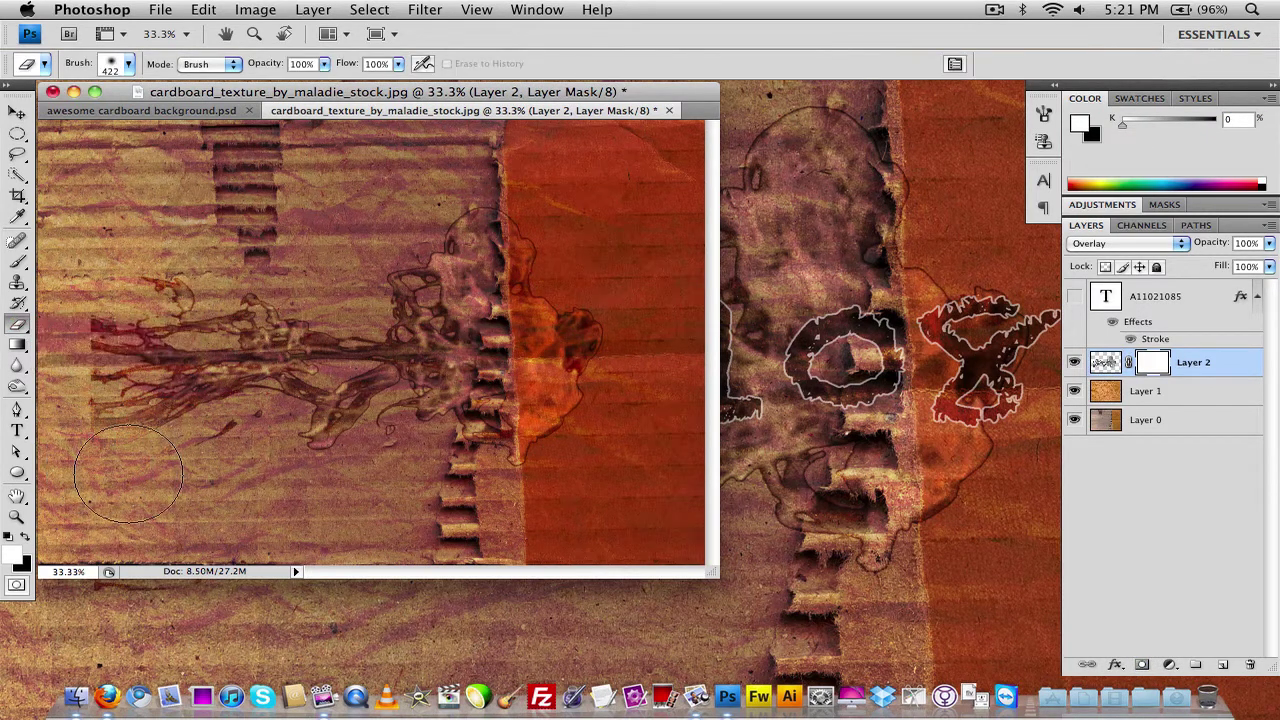
{"action": "mouse_move", "coordinate": [125, 478]}
{"action": "left_mouse_down"}
{"action": "mouse_move", "coordinate": [91, 346]}
{"action": "mouse_move", "coordinate": [125, 286]}
{"action": "mouse_move", "coordinate": [197, 251]}
{"action": "mouse_move", "coordinate": [135, 264]}
{"action": "mouse_move", "coordinate": [100, 294]}
{"action": "mouse_move", "coordinate": [125, 248]}
{"action": "mouse_move", "coordinate": [138, 248]}
{"action": "mouse_move", "coordinate": [150, 440]}
{"action": "mouse_move", "coordinate": [134, 302]}
{"action": "mouse_move", "coordinate": [118, 329]}
{"action": "mouse_move", "coordinate": [177, 315]}
{"action": "left_mouse_up"}
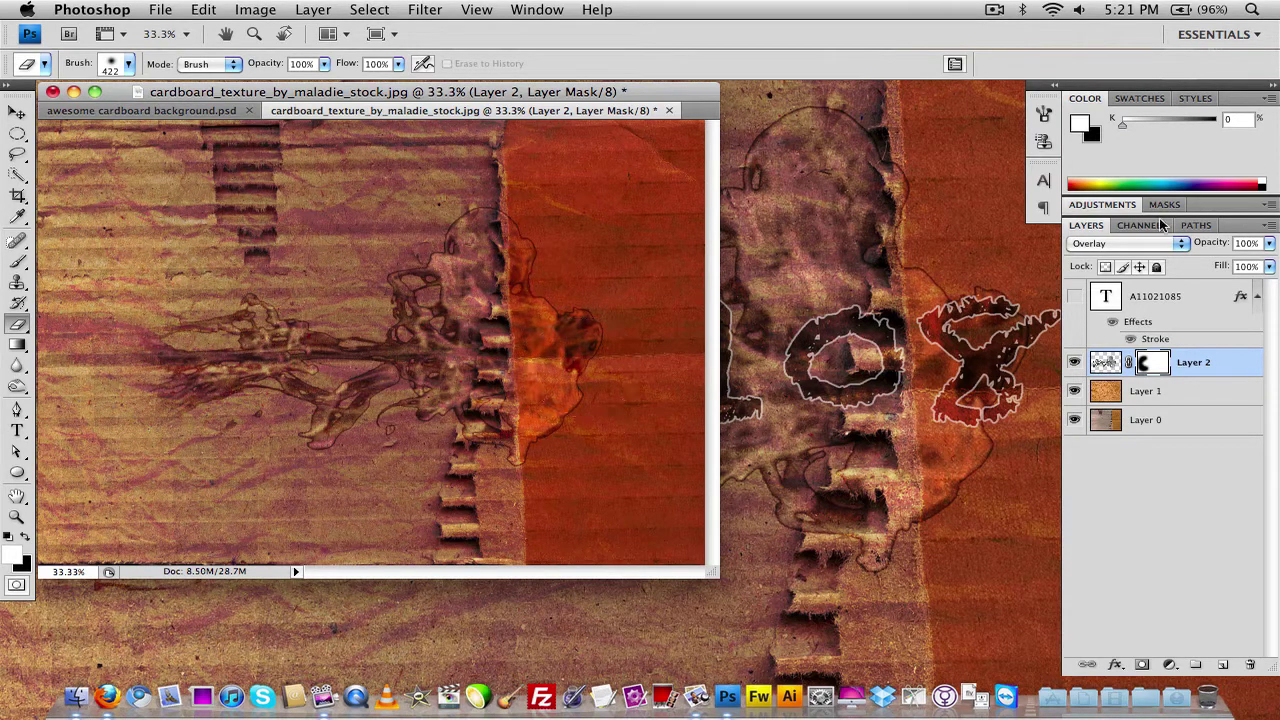
{"action": "left_click", "coordinate": [1075, 297]}
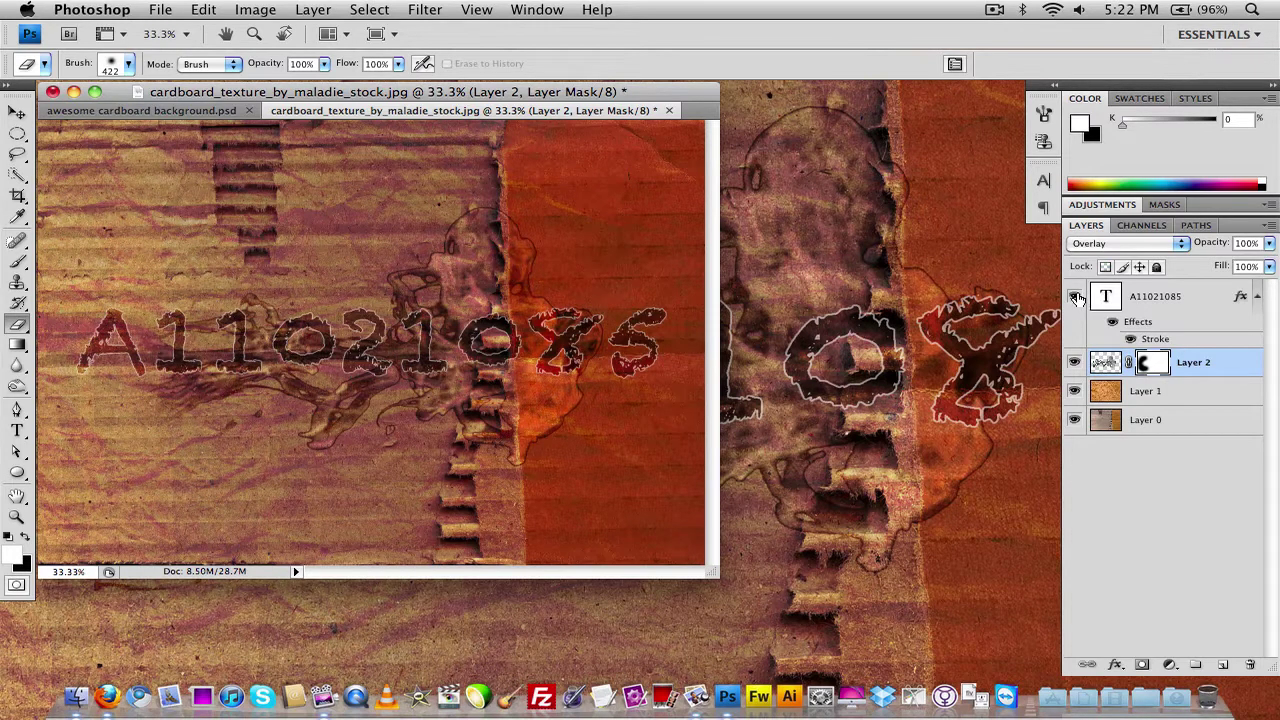
{"action": "left_click", "coordinate": [17, 112]}
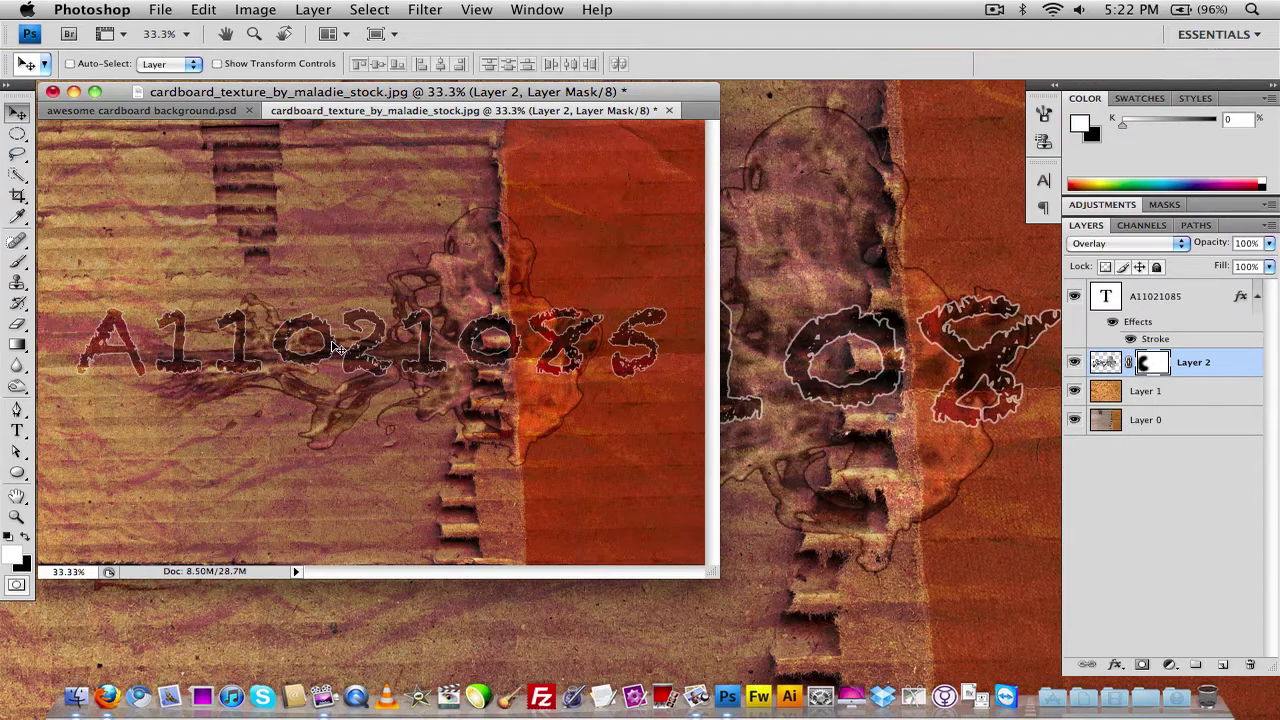
{"action": "left_click", "coordinate": [1160, 292]}
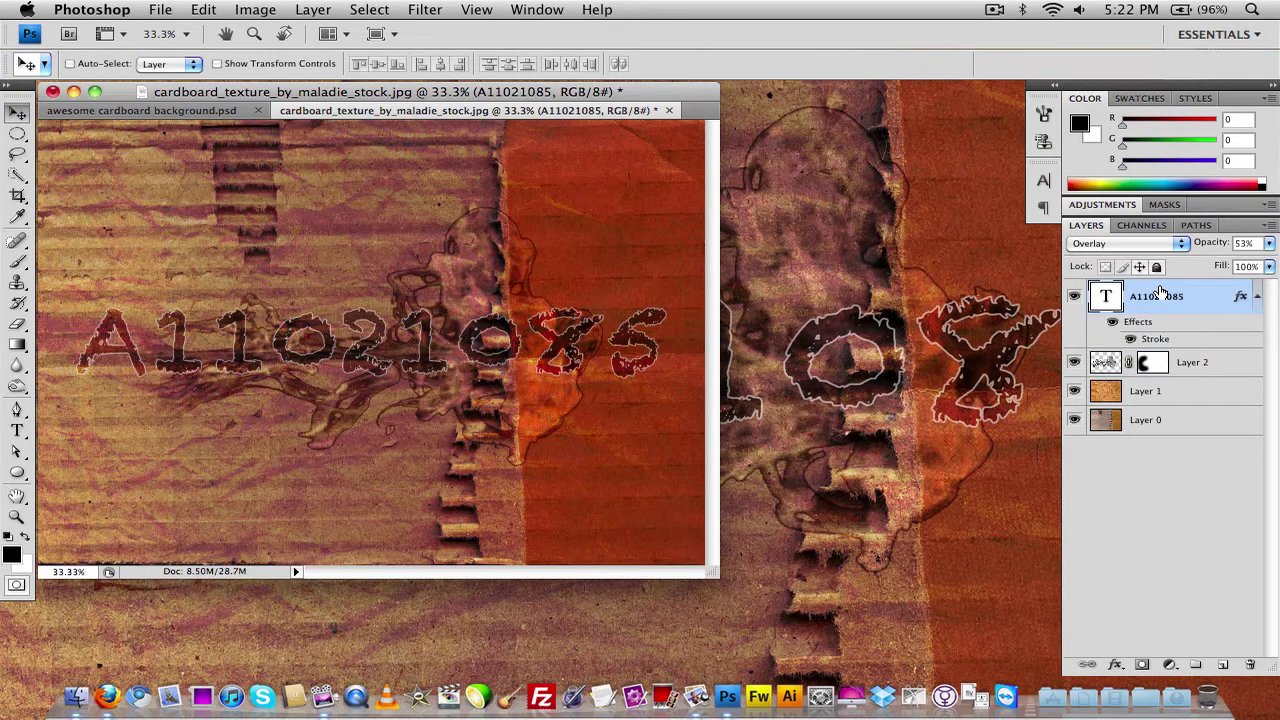
Save the image to the Desktop as texture 2.png without interlacing, then minimize the document window.
{"action": "left_click", "coordinate": [158, 9]}
{"action": "left_click", "coordinate": [196, 244]}
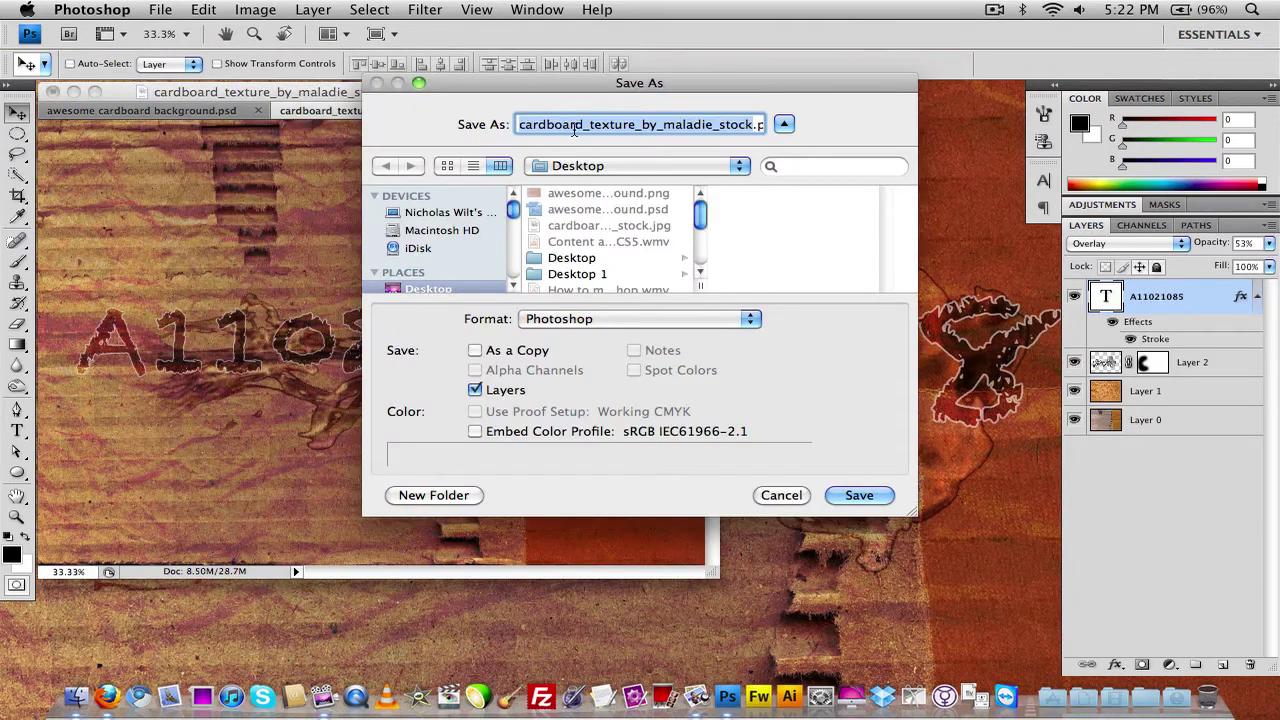
{"action": "type", "text": "texture 2.psd"}
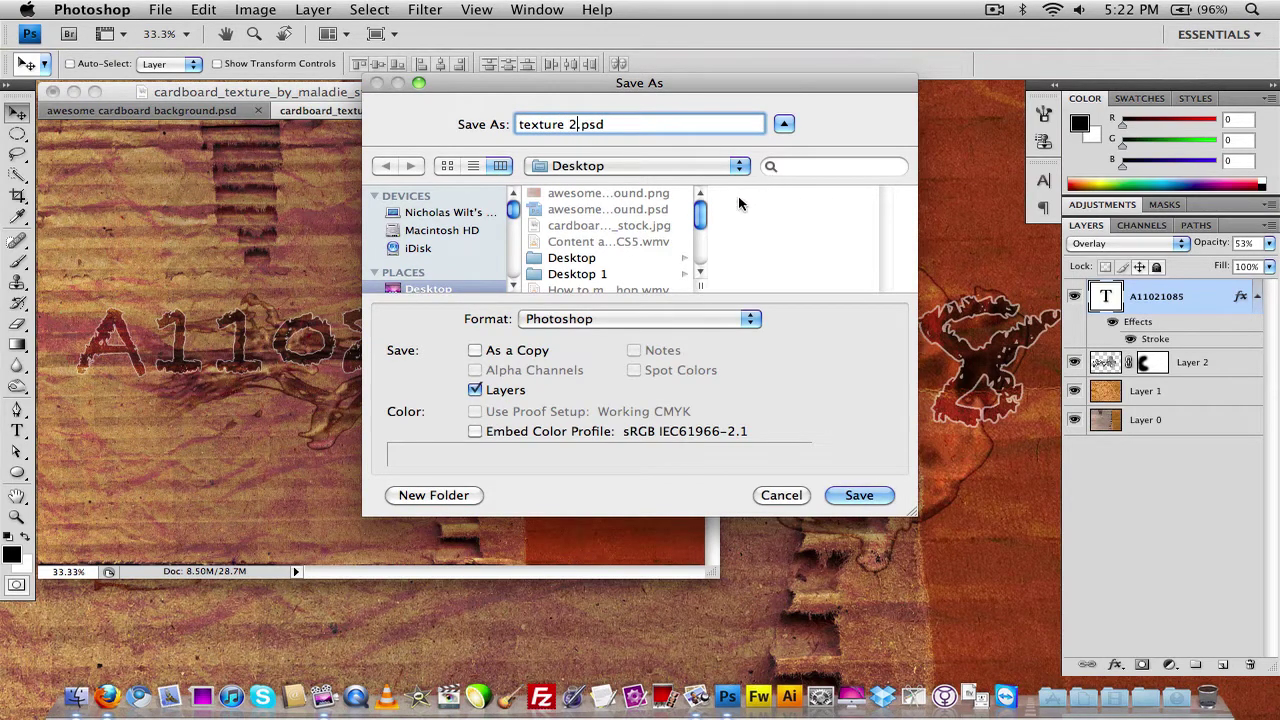
{"action": "left_click", "coordinate": [665, 318]}
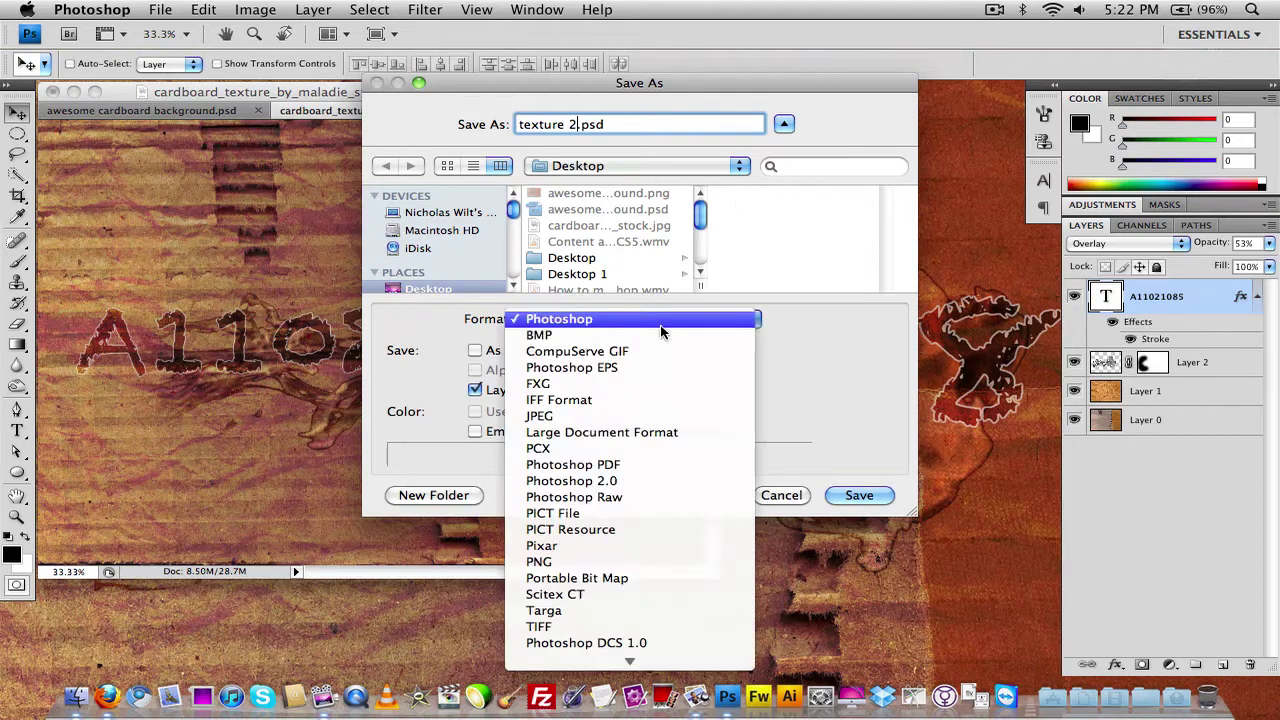
{"action": "left_click", "coordinate": [538, 562]}
{"action": "left_click", "coordinate": [866, 494]}
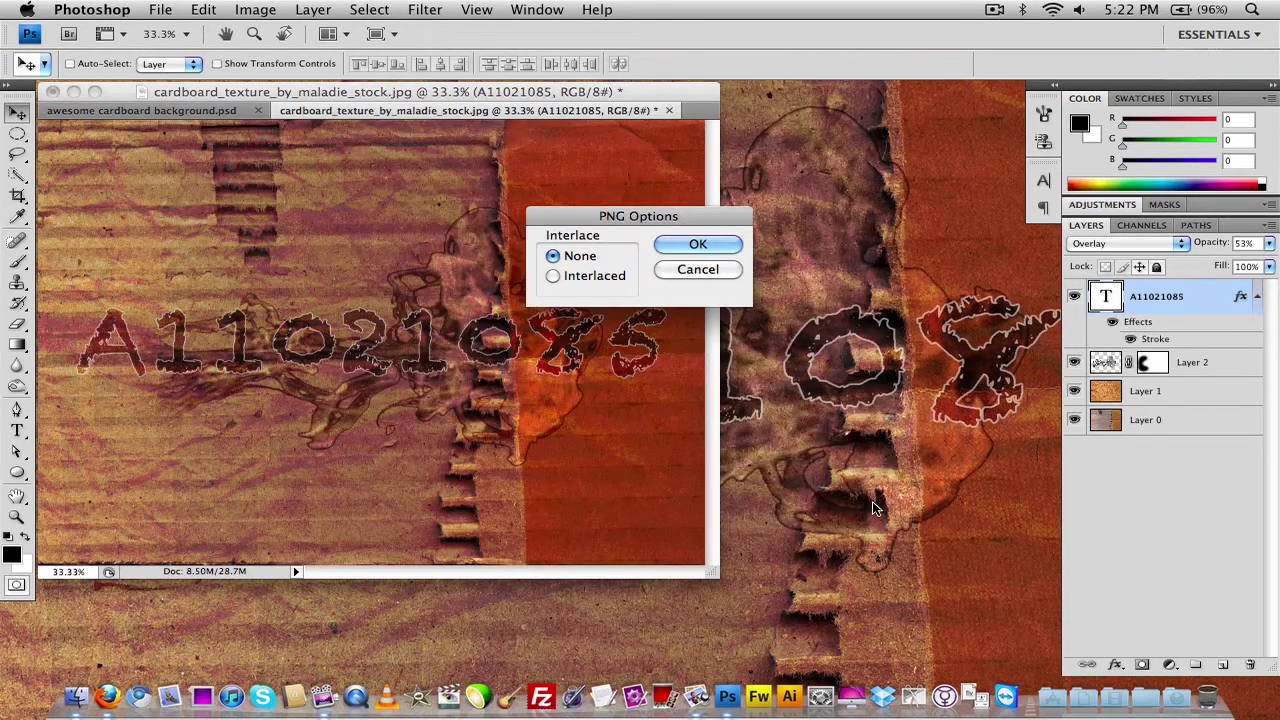
{"action": "left_click", "coordinate": [680, 243]}
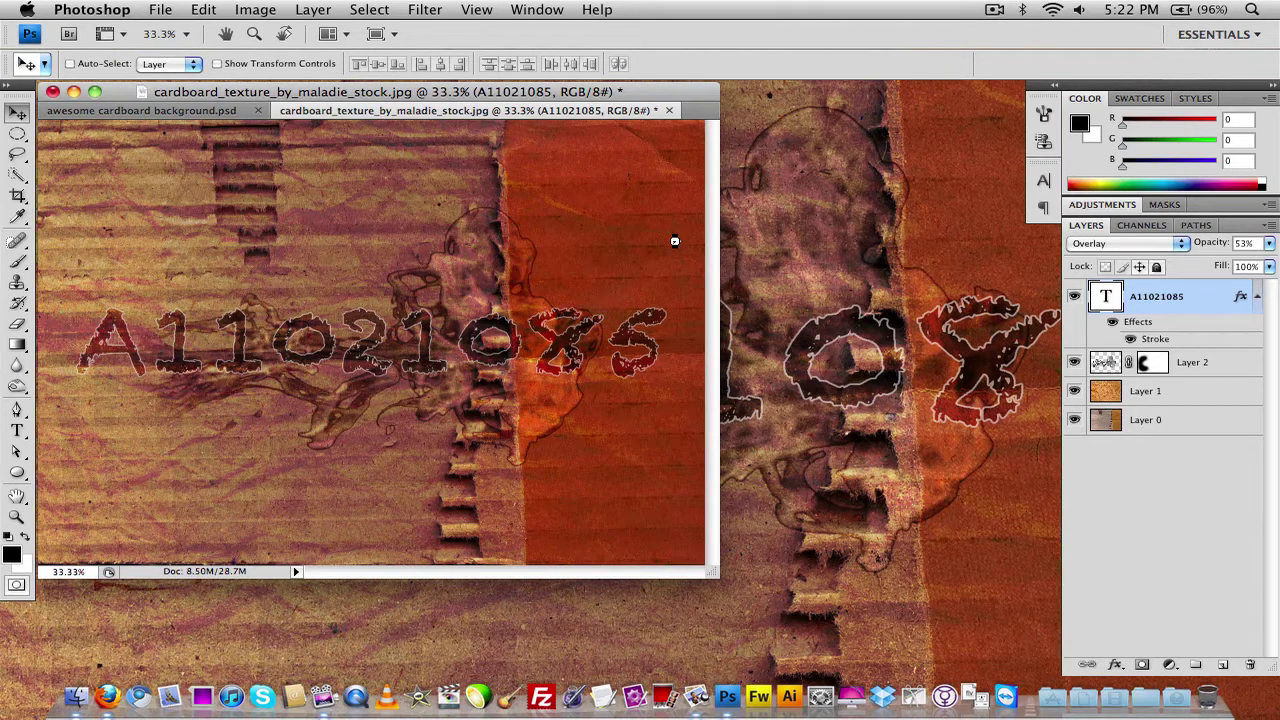
{"action": "left_click", "coordinate": [74, 92]}
{"action": "left_click", "coordinate": [563, 313]}
Open texture 2.png from the desktop in Preview, close it, and bring Firefox forward.
{"action": "double_click", "coordinate": [1180, 622]}
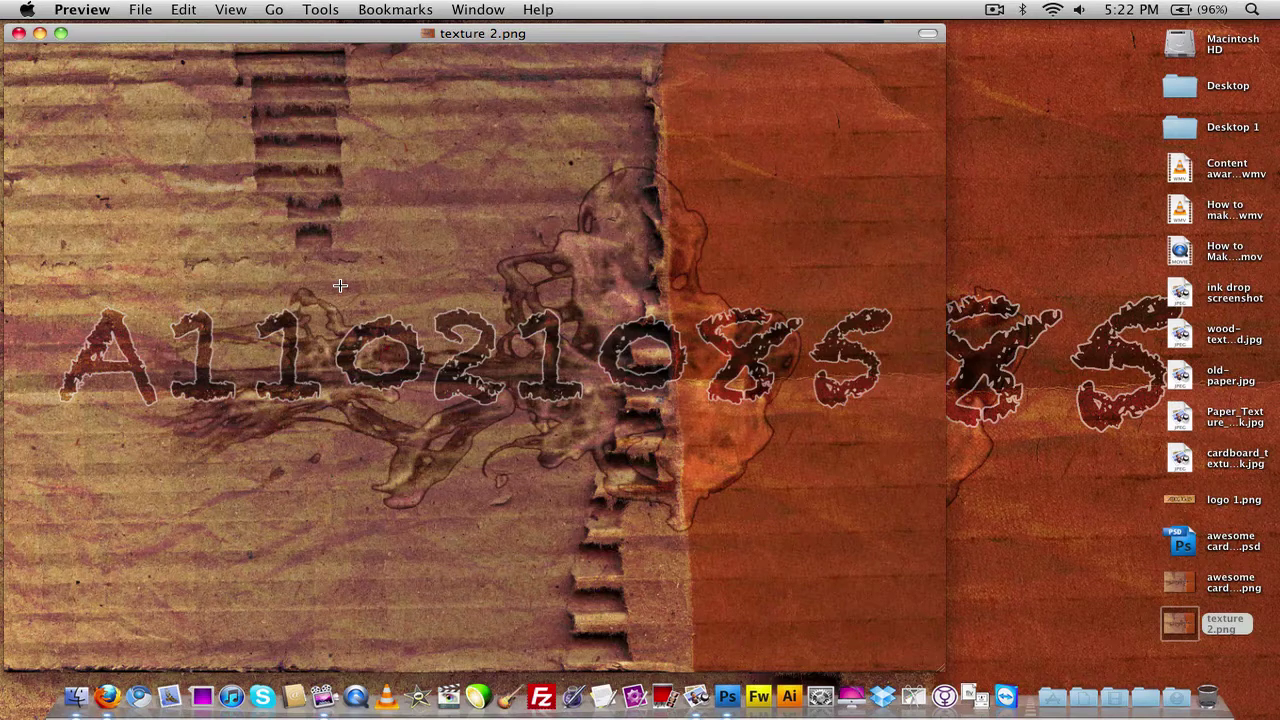
{"action": "left_click", "coordinate": [18, 33]}
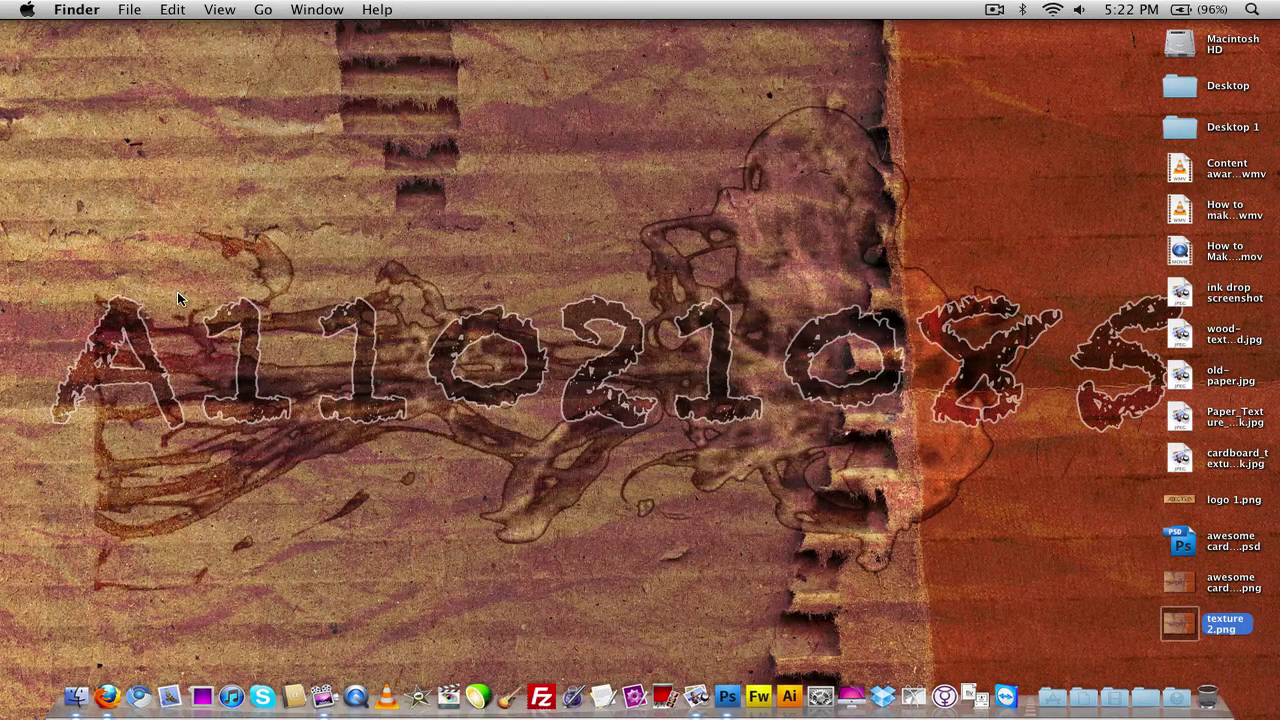
{"action": "left_click", "coordinate": [107, 697]}
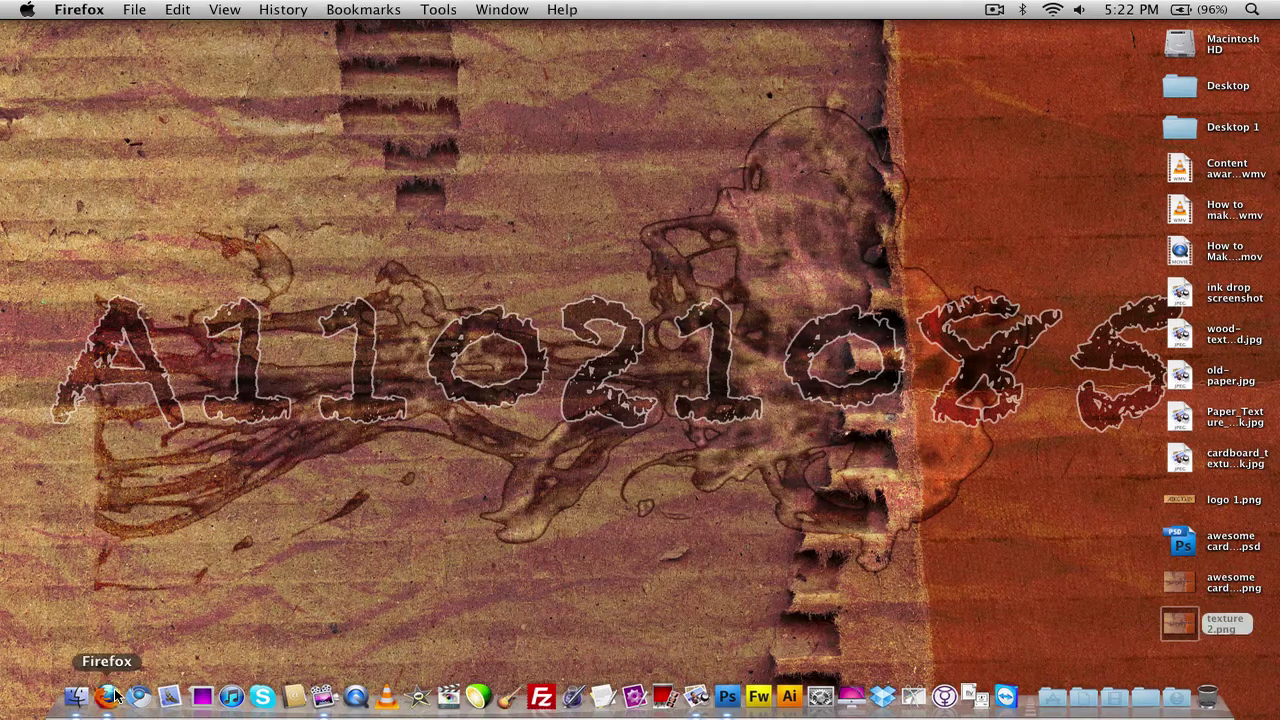
Look through the Tinkernut video, Ink drops, paper texture and cardboard texture tabs.
{"action": "left_click", "coordinate": [205, 51]}
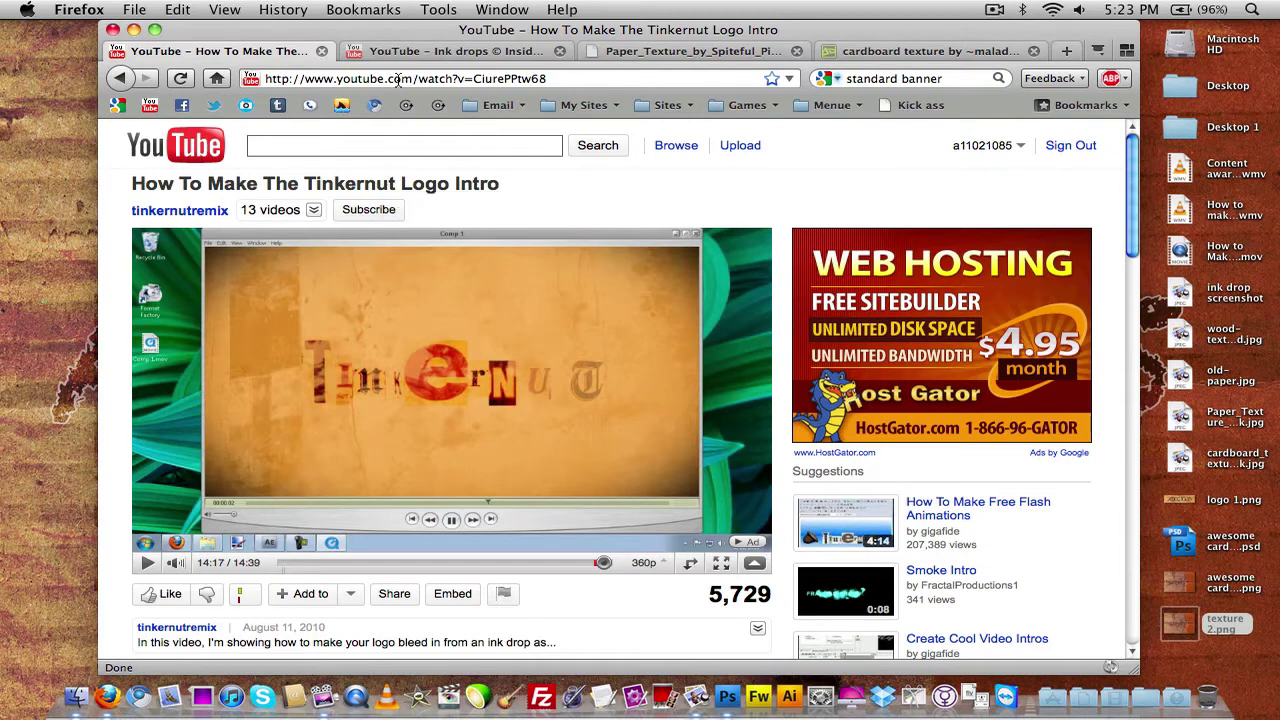
{"action": "left_click", "coordinate": [410, 51]}
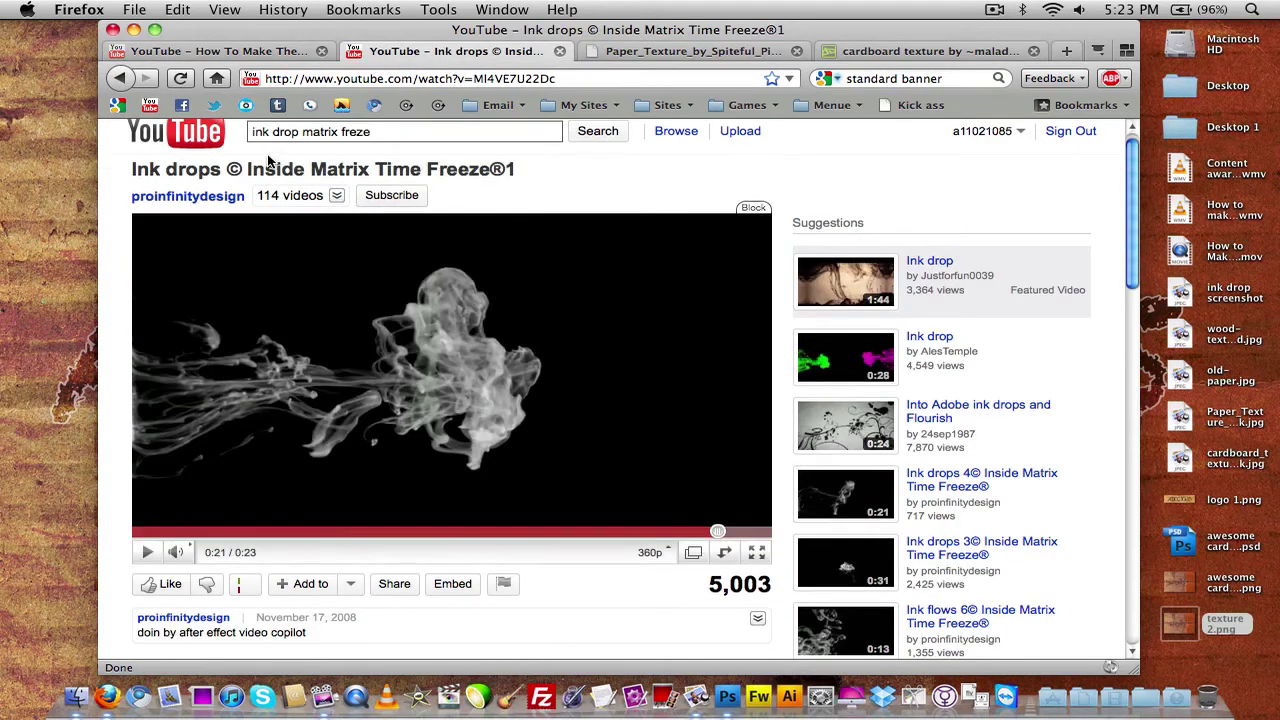
{"action": "scroll", "coordinate": [299, 208], "scroll_direction": "up", "scroll_amount": 1}
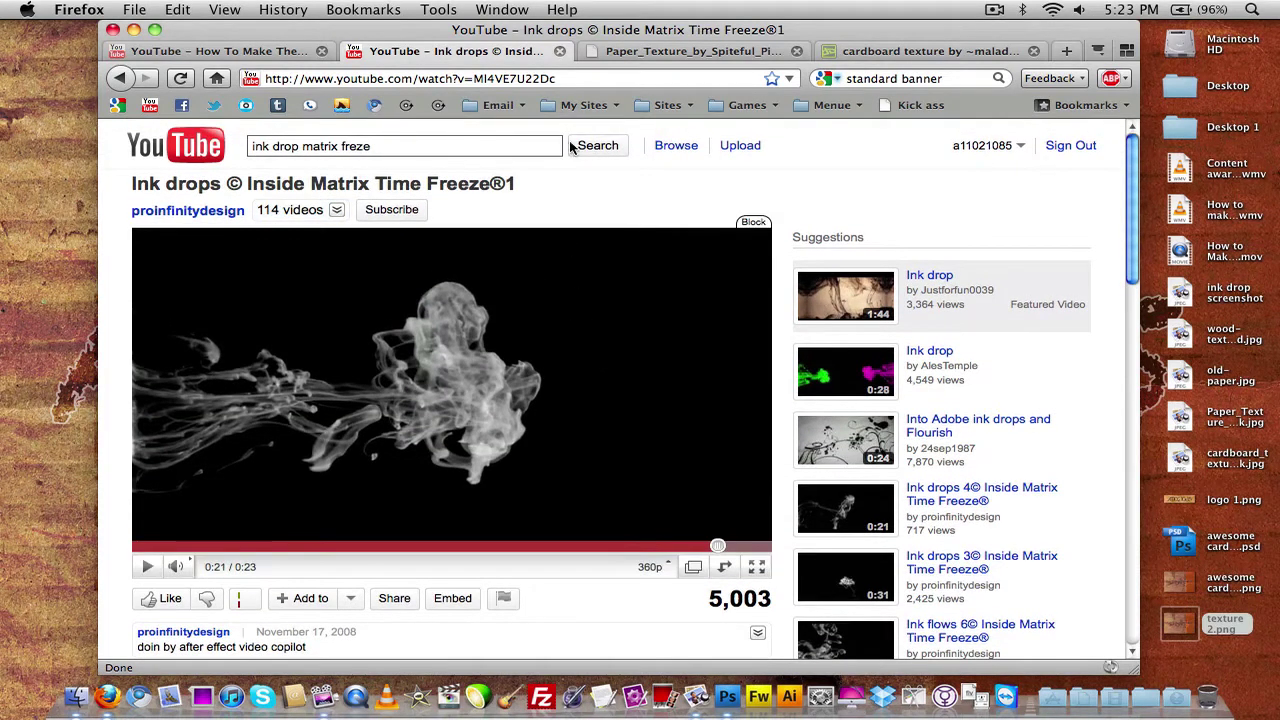
{"action": "left_click", "coordinate": [620, 51]}
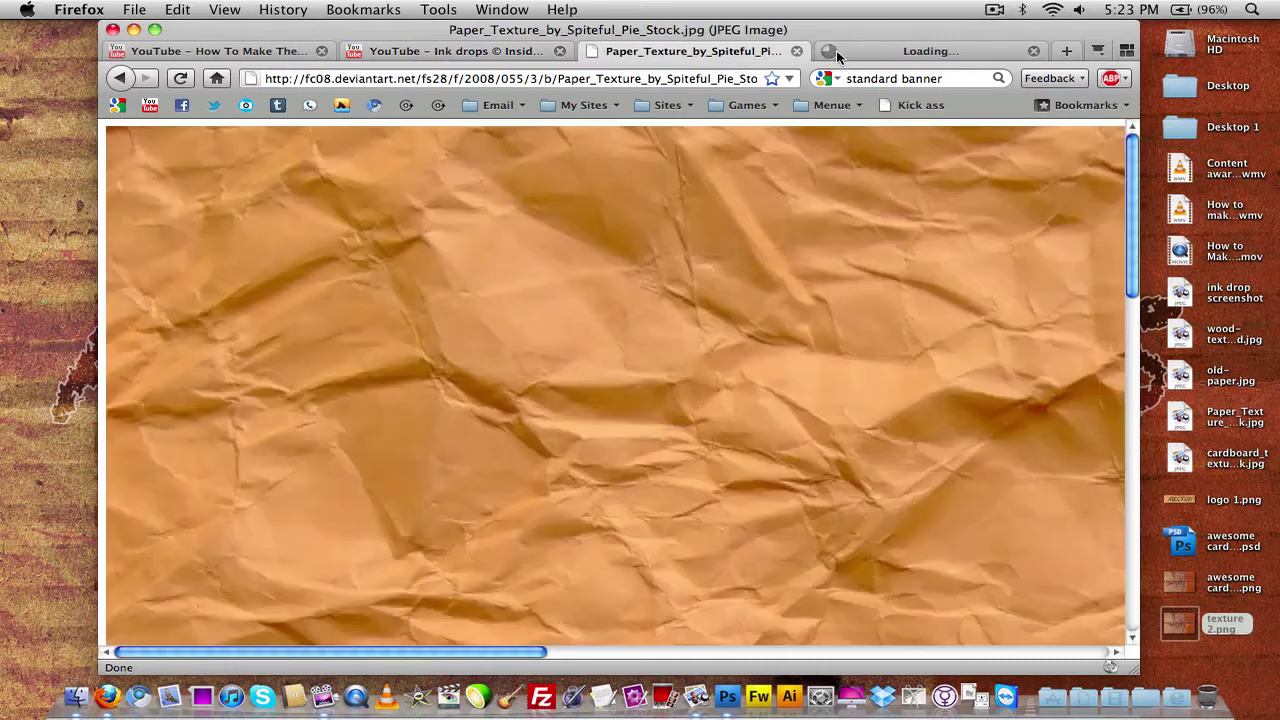
{"action": "left_click", "coordinate": [894, 51]}
End on the cardboard texture tab, minimize Firefox, and show all window thumbnails with F9.
{"action": "left_click", "coordinate": [652, 52]}
{"action": "left_click", "coordinate": [878, 52]}
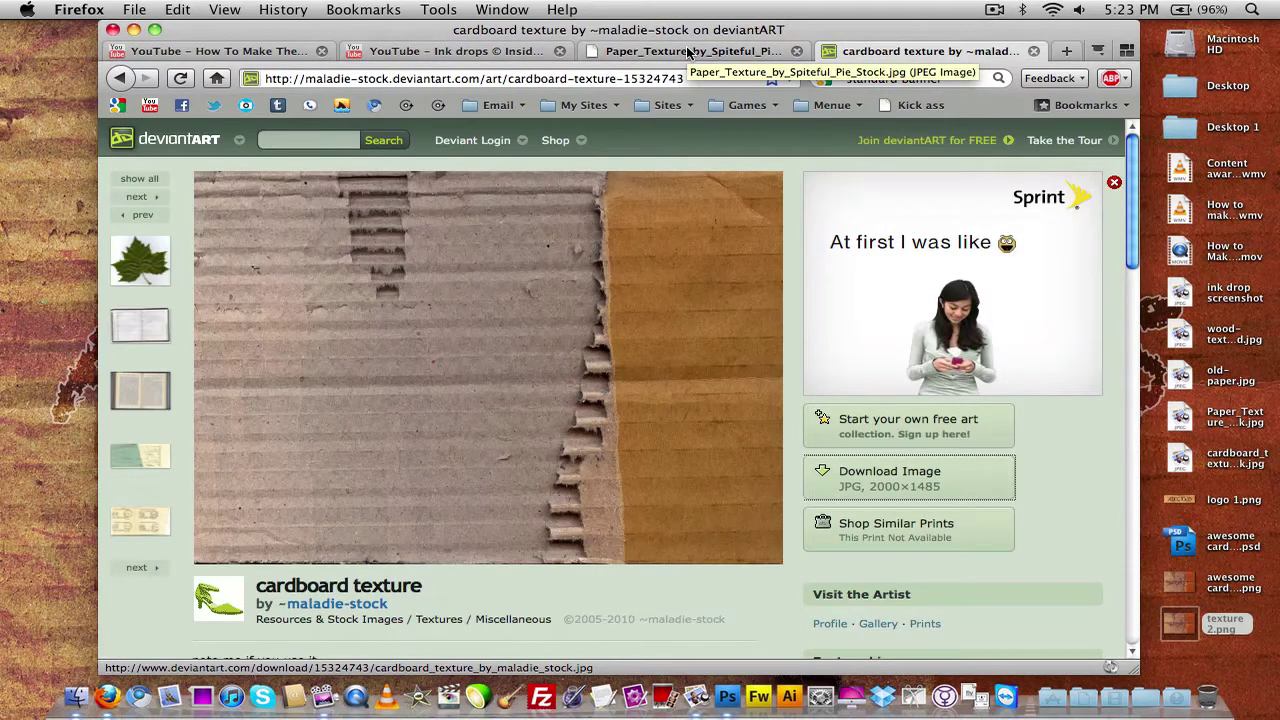
{"action": "left_click", "coordinate": [133, 29]}
{"action": "key", "text": "F9"}
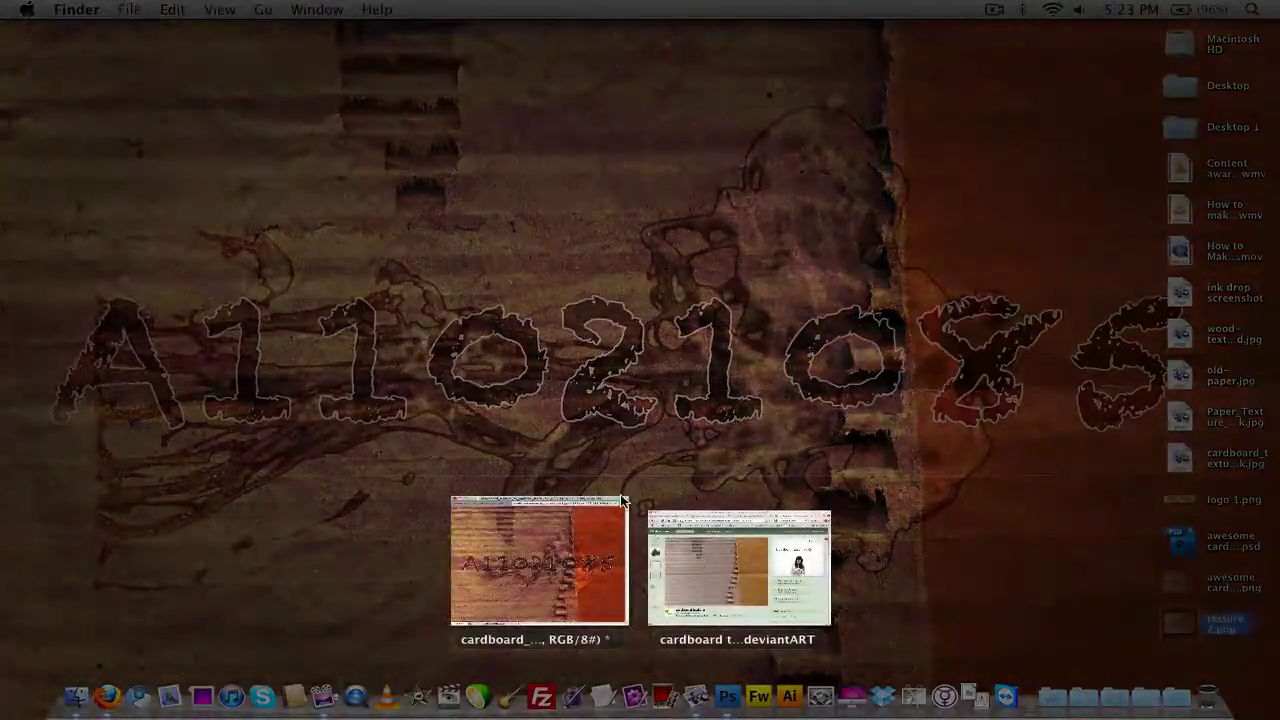
Return to Photoshop, flip between the two documents, and minimize the cardboard texture window.
{"action": "left_click", "coordinate": [505, 541]}
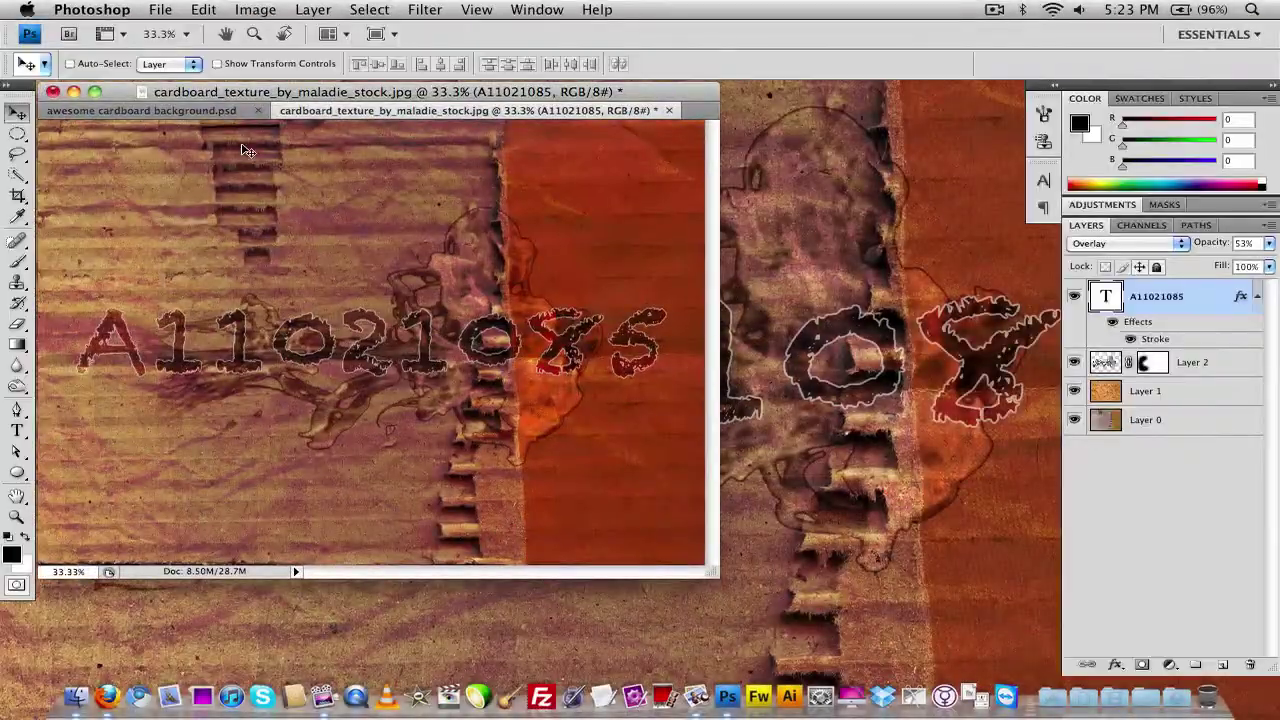
{"action": "left_click", "coordinate": [197, 113]}
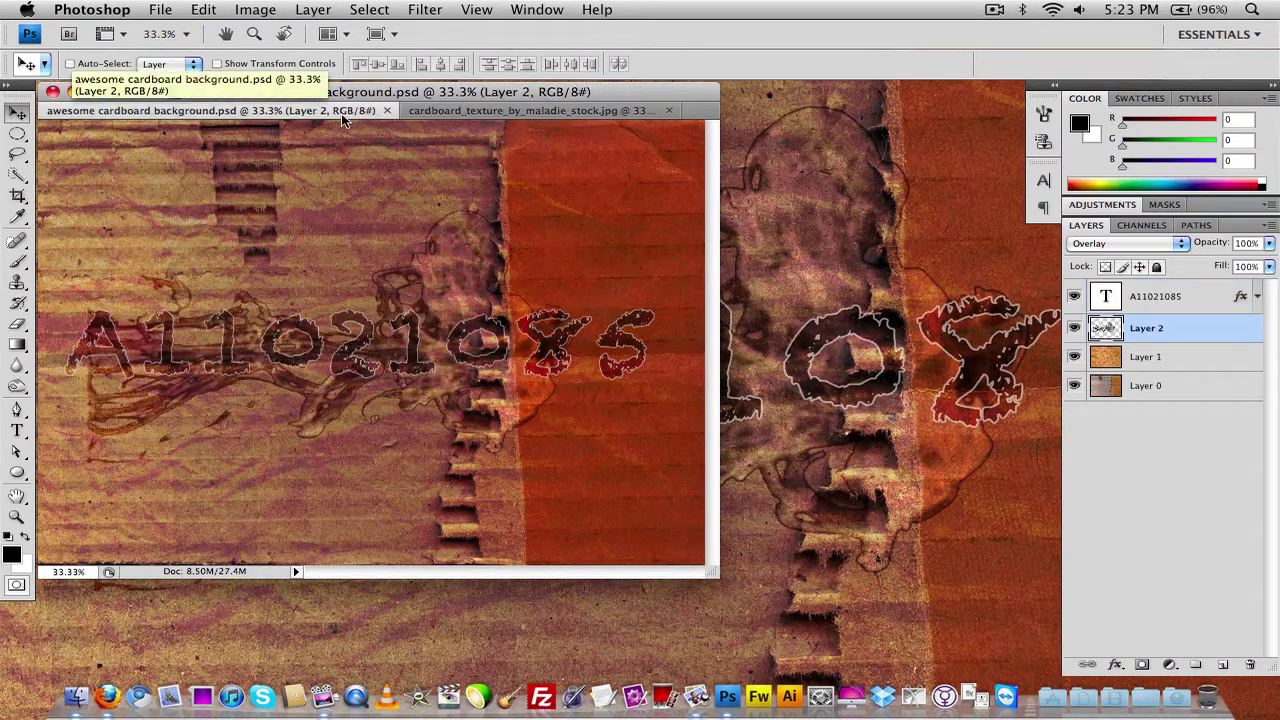
{"action": "left_click", "coordinate": [454, 109]}
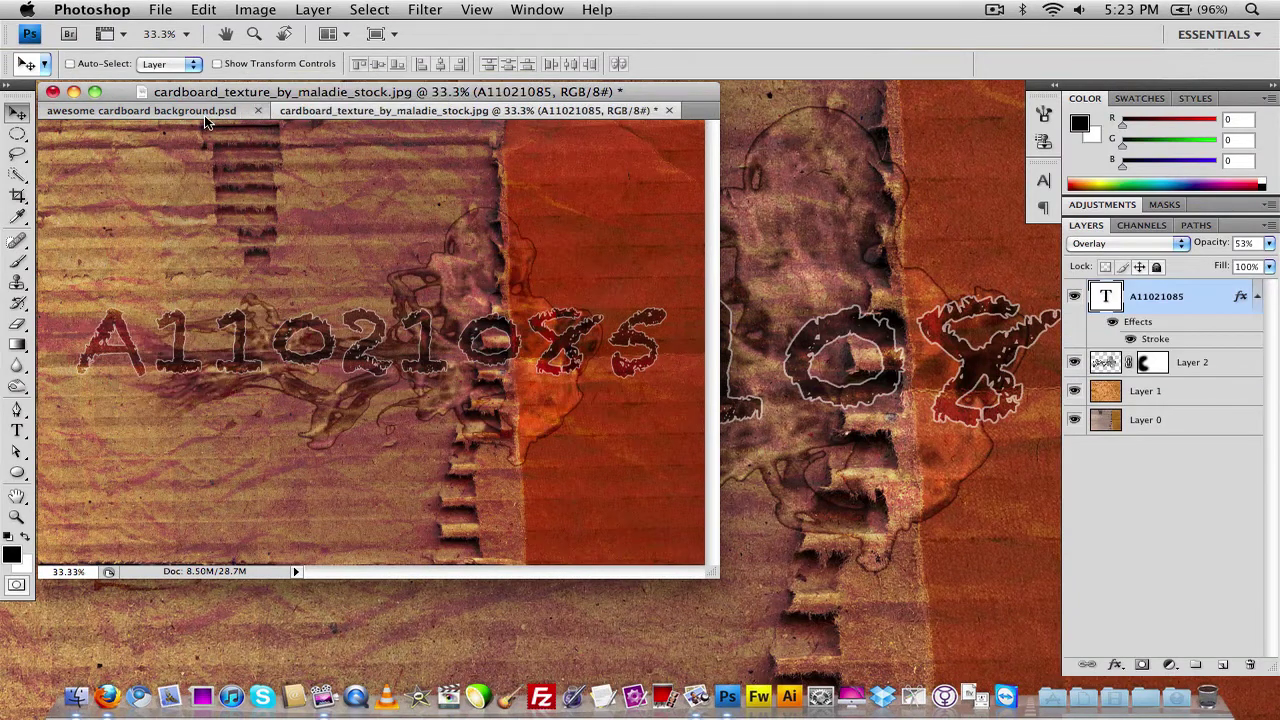
{"action": "left_click", "coordinate": [204, 115]}
{"action": "left_click", "coordinate": [498, 110]}
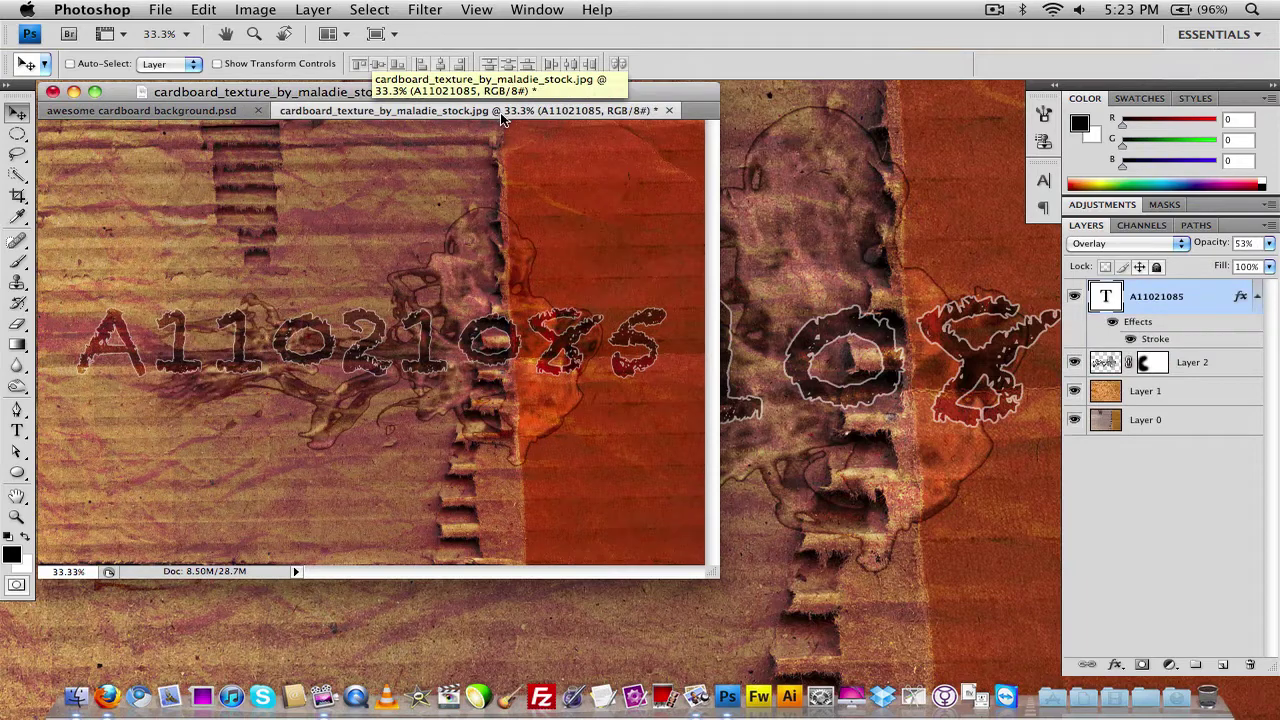
{"action": "left_click", "coordinate": [73, 92]}
{"action": "left_click", "coordinate": [385, 217]}
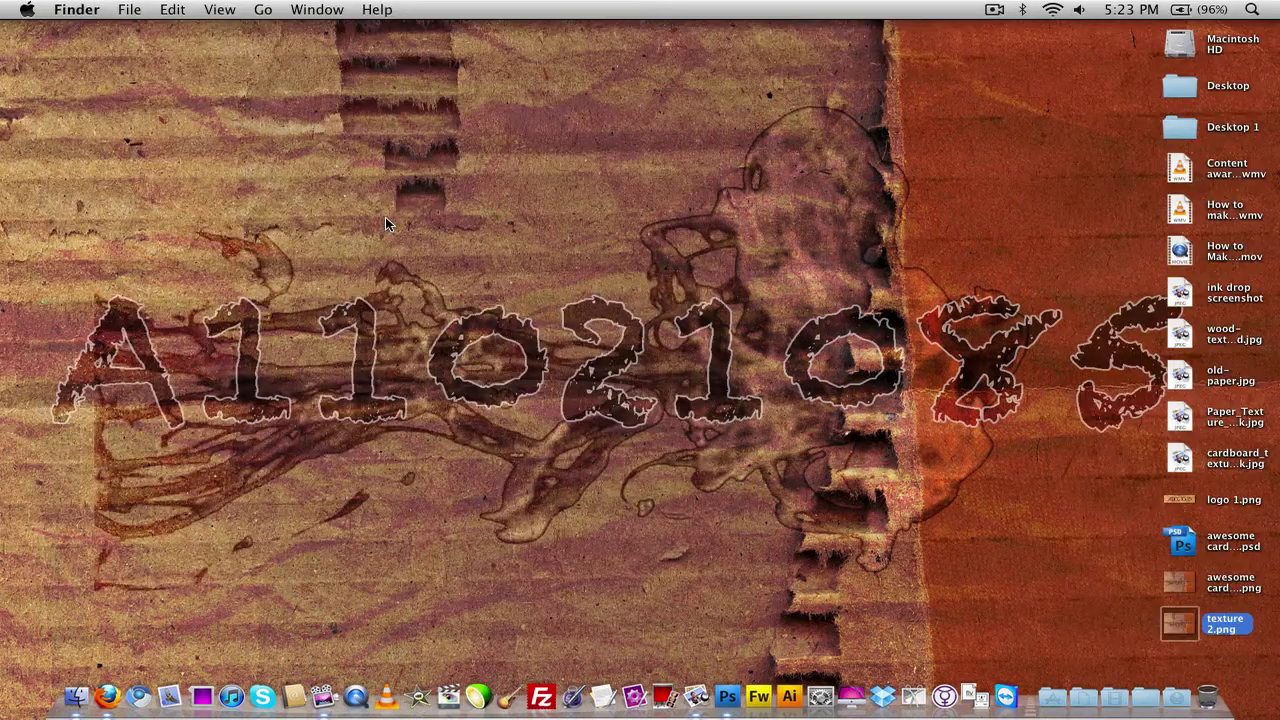